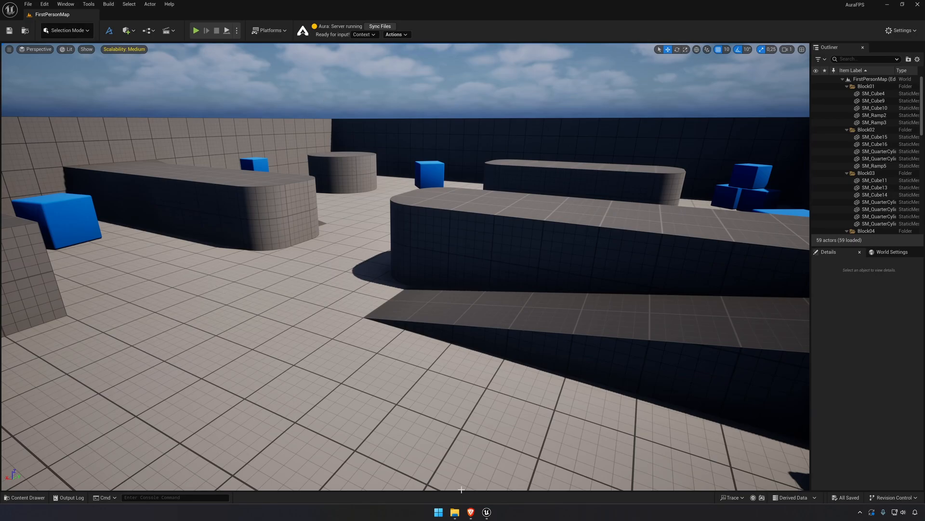
- Switch to the browser, look over the Aura website's home and features sections, and return to the Unreal Editor
{"action": "left_click", "coordinate": [472, 512]}
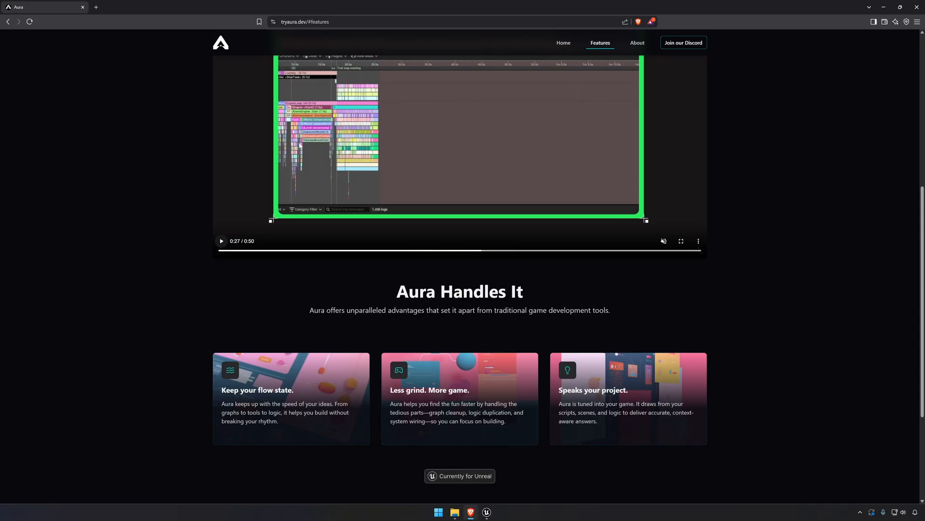
{"action": "scroll", "coordinate": [305, 37], "scroll_direction": "up", "scroll_amount": 3}
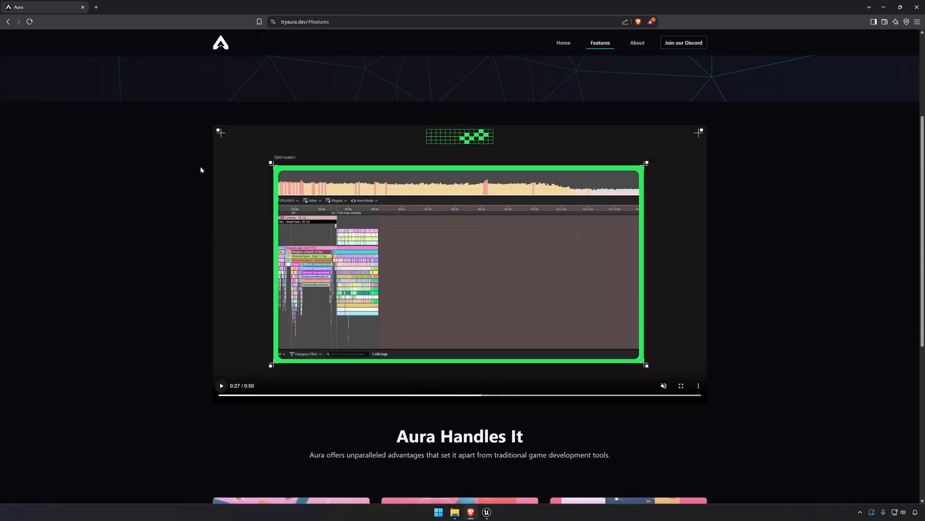
{"action": "scroll", "coordinate": [200, 170], "scroll_direction": "up", "scroll_amount": 3}
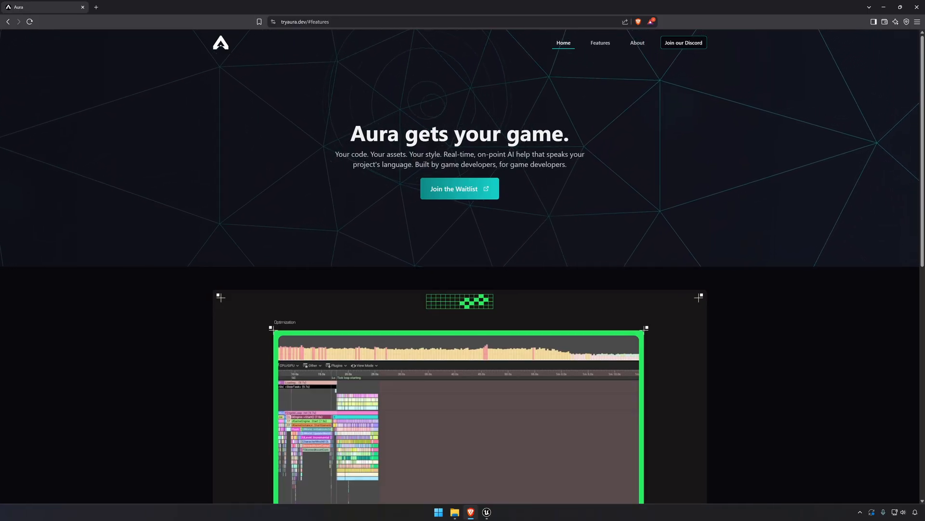
{"action": "left_click", "coordinate": [487, 513]}
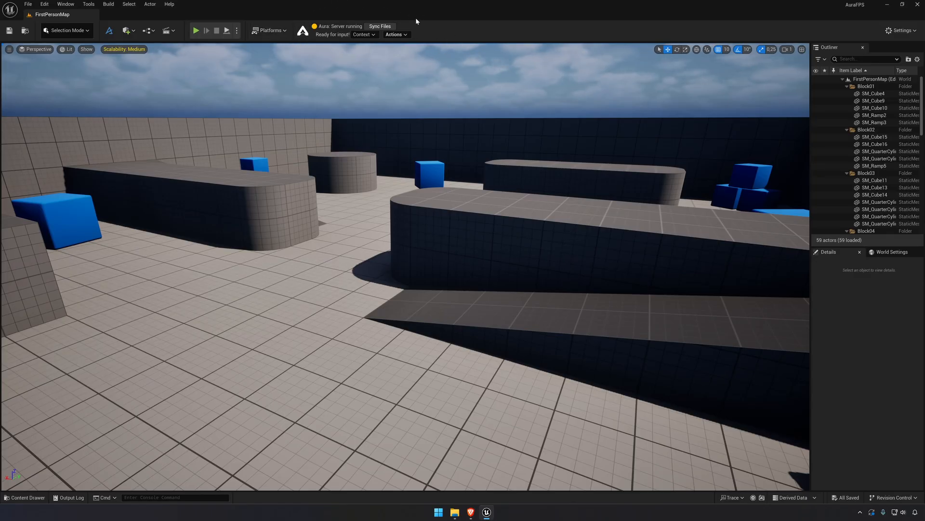
{"action": "left_click", "coordinate": [471, 512]}
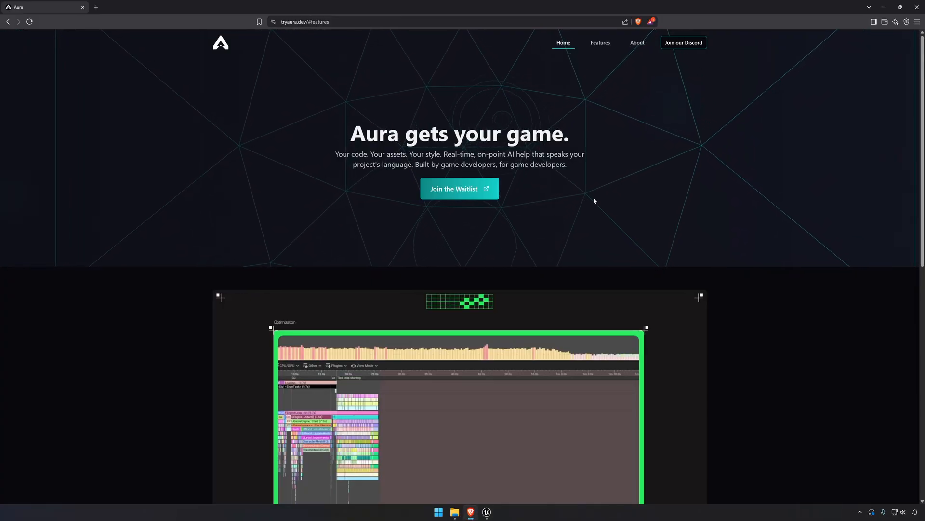
{"action": "scroll", "coordinate": [586, 163], "scroll_direction": "down", "scroll_amount": 1}
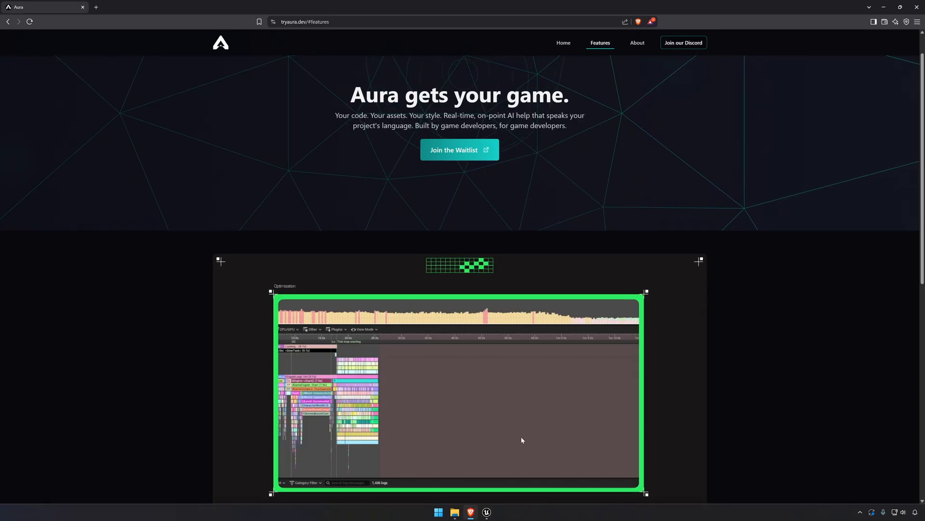
{"action": "left_click", "coordinate": [487, 512]}
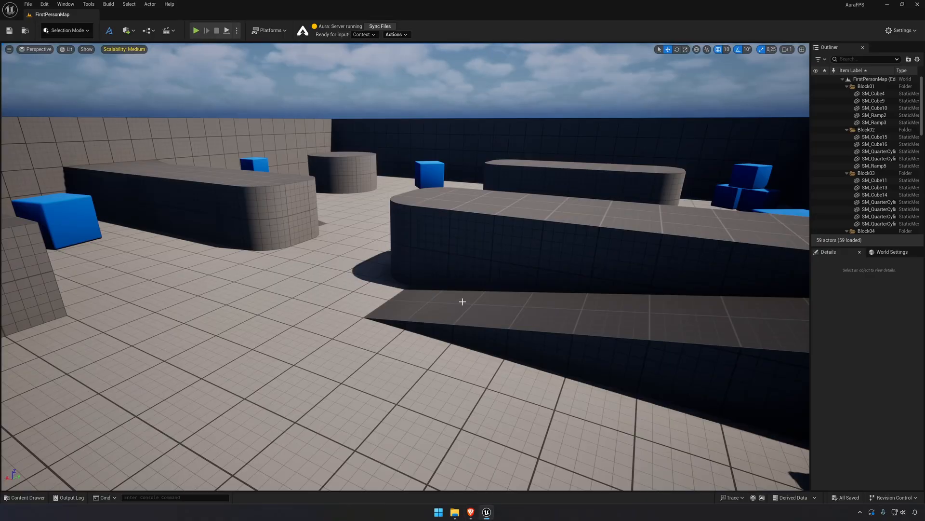
{"action": "right_click_drag", "start_coordinate": [462, 303], "coordinate": [452, 303]}
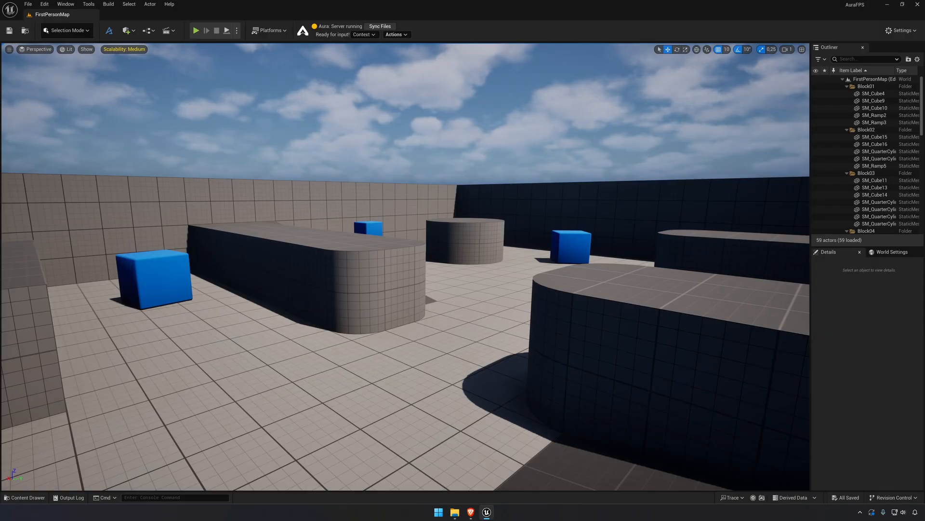
{"action": "scroll", "coordinate": [328, 278], "scroll_direction": "up", "scroll_amount": 5}
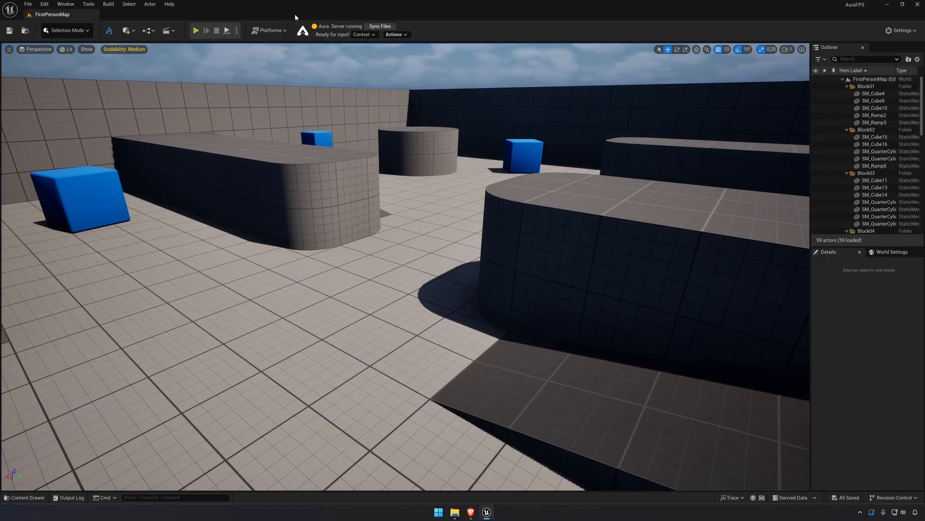
{"action": "mouse_move", "coordinate": [397, 92]}
{"action": "left_mouse_down"}
{"action": "mouse_move", "coordinate": [393, 72]}
{"action": "mouse_move", "coordinate": [383, 94]}
{"action": "left_mouse_up"}
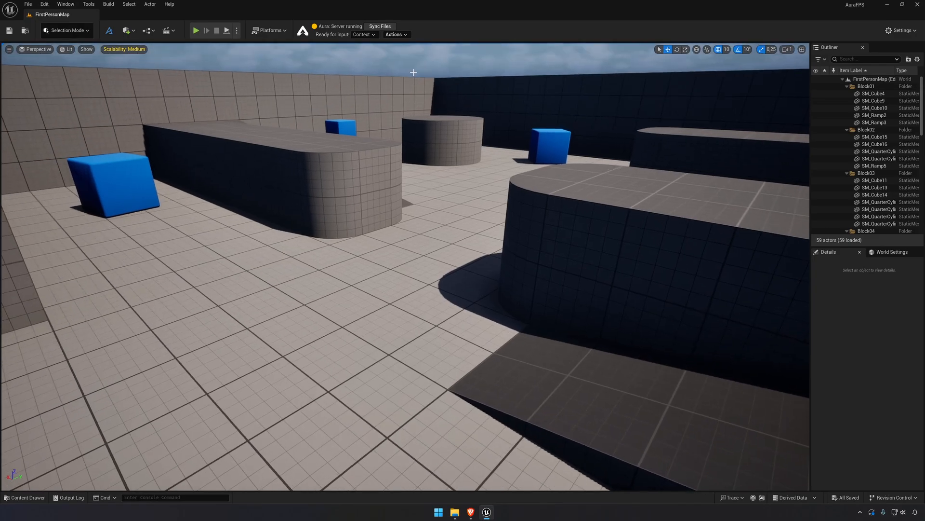
- Sync the project files with Aura and check the folders in the project's root content
{"action": "left_click", "coordinate": [381, 28]}
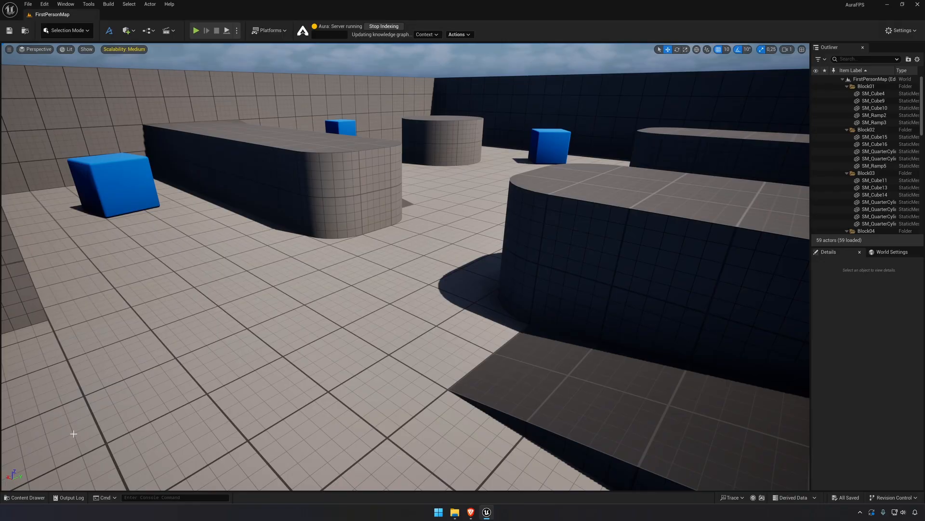
{"action": "left_click", "coordinate": [25, 497]}
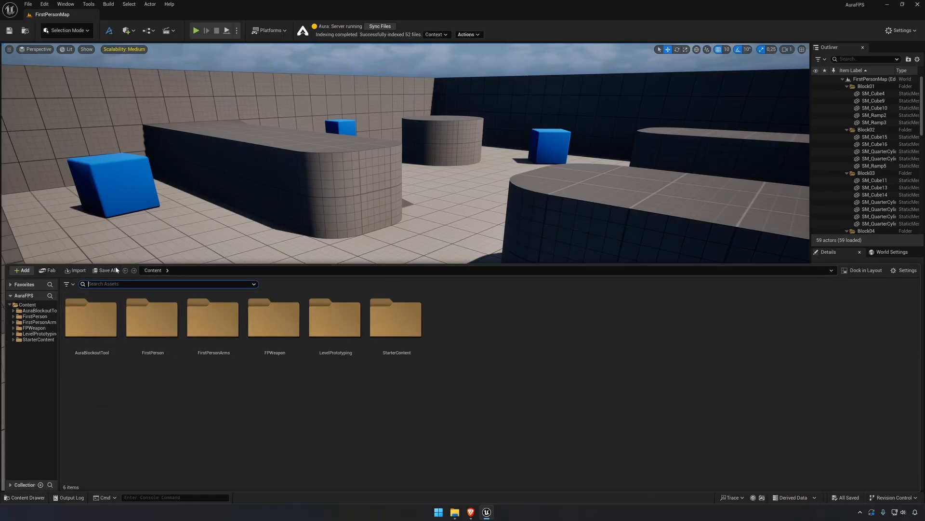
{"action": "left_click", "coordinate": [351, 206]}
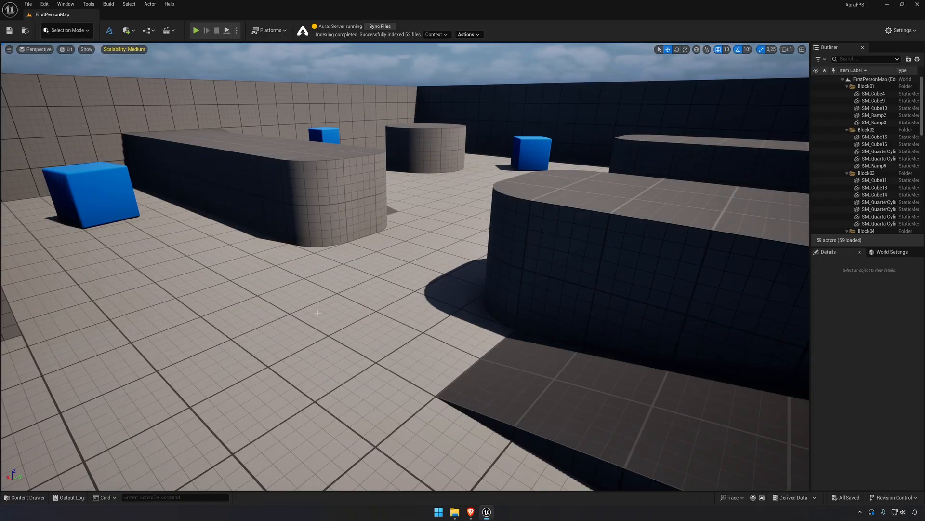
- Enlarge the level viewport by narrowing the Outliner and Details area, with the rifle pickup in view
{"action": "right_click_drag", "start_coordinate": [347, 277], "coordinate": [347, 241]}
{"action": "scroll", "coordinate": [374, 296], "scroll_direction": "up", "scroll_amount": 2}
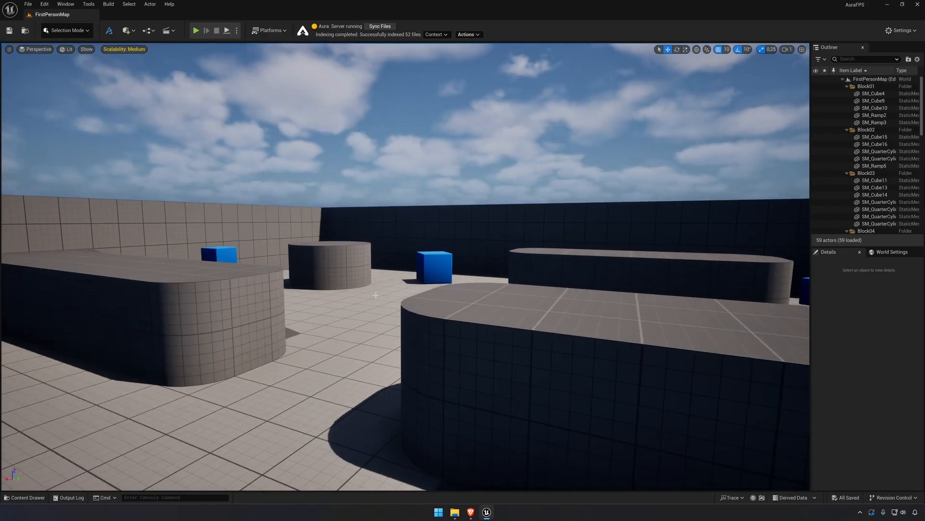
{"action": "mouse_move", "coordinate": [378, 319]}
{"action": "right_mouse_down"}
{"action": "mouse_move", "coordinate": [655, 320]}
{"action": "mouse_move", "coordinate": [348, 323]}
{"action": "mouse_move", "coordinate": [325, 313]}
{"action": "mouse_move", "coordinate": [360, 322]}
{"action": "mouse_move", "coordinate": [372, 320]}
{"action": "mouse_move", "coordinate": [371, 310]}
{"action": "right_mouse_up"}
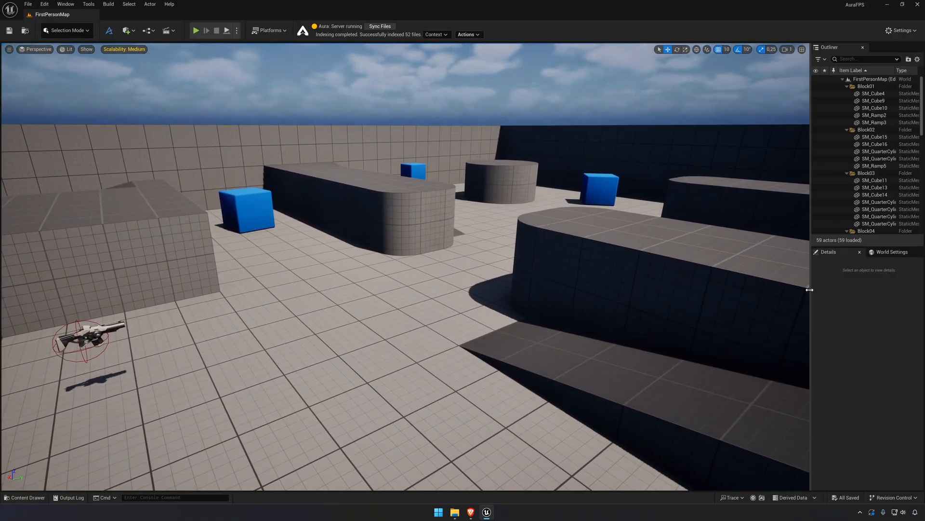
{"action": "left_click_drag", "start_coordinate": [805, 294], "coordinate": [842, 289]}
{"action": "right_click_drag", "start_coordinate": [458, 282], "coordinate": [469, 271]}
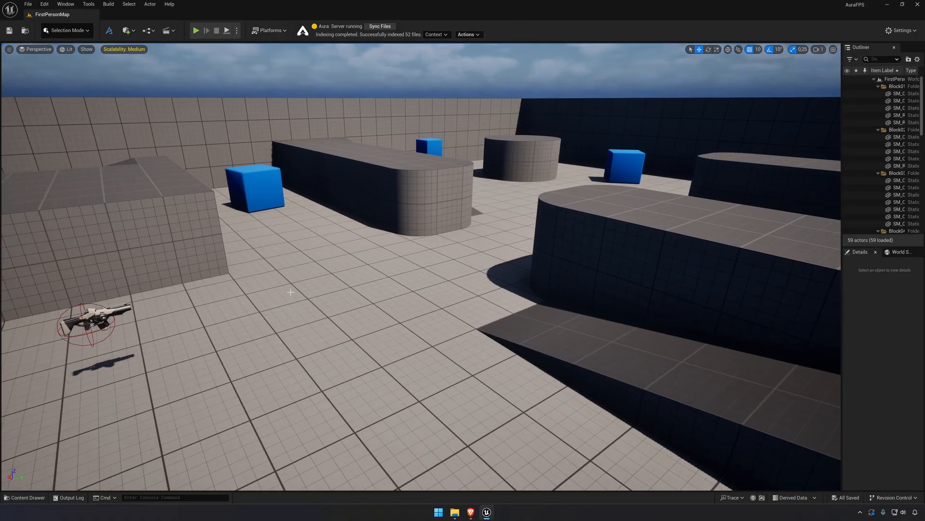
- Launch the Aura desktop app and move its window so the rifle pickup in the level stays uncovered
{"action": "left_click", "coordinate": [439, 512]}
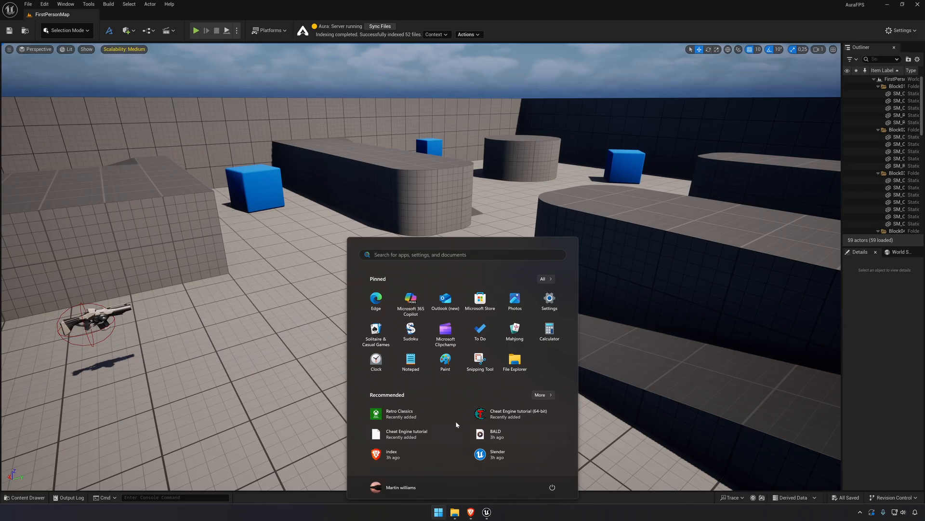
{"action": "type", "text": "aura"}
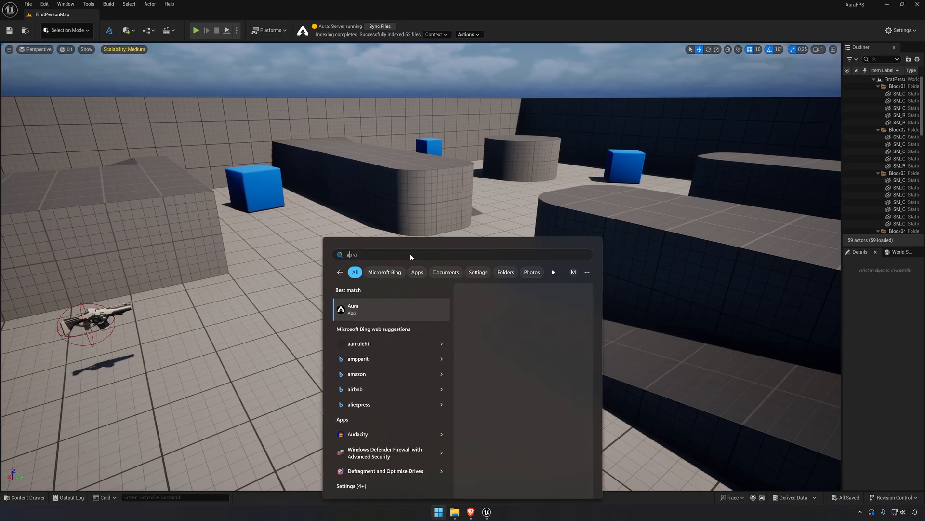
{"action": "left_click", "coordinate": [384, 304]}
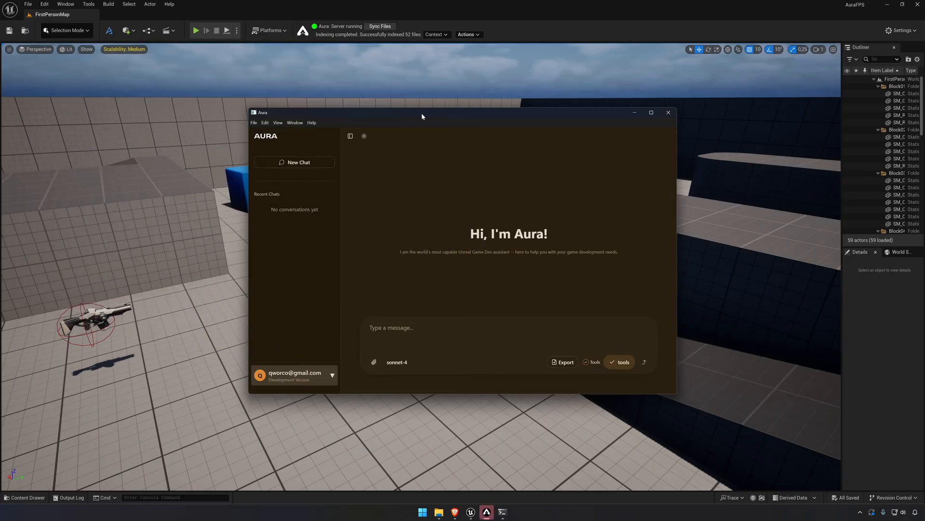
{"action": "left_click_drag", "start_coordinate": [421, 113], "coordinate": [365, 80]}
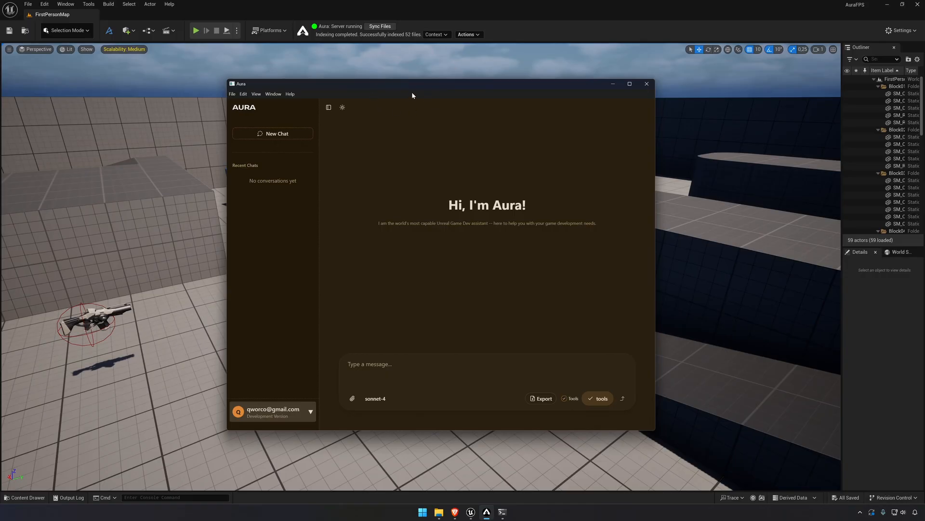
{"action": "left_click_drag", "start_coordinate": [462, 85], "coordinate": [658, 105]}
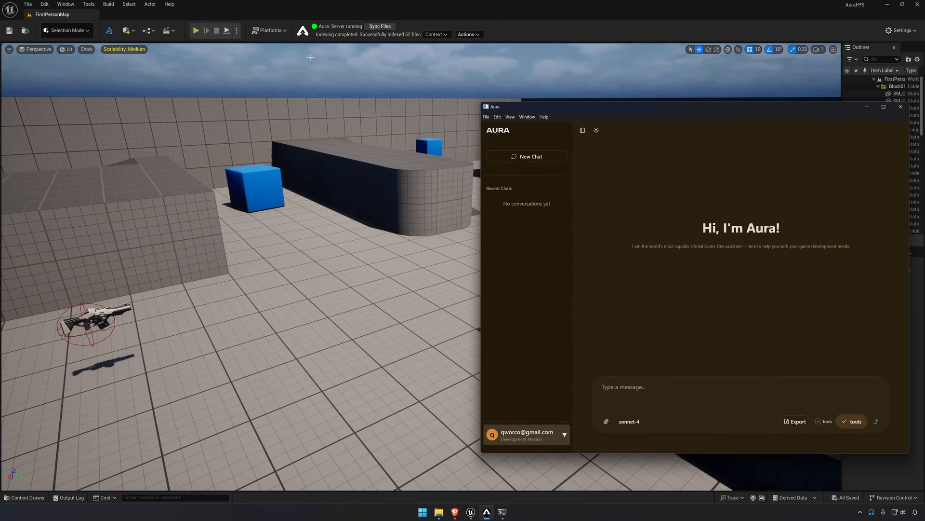
{"action": "left_click_drag", "start_coordinate": [634, 109], "coordinate": [582, 96]}
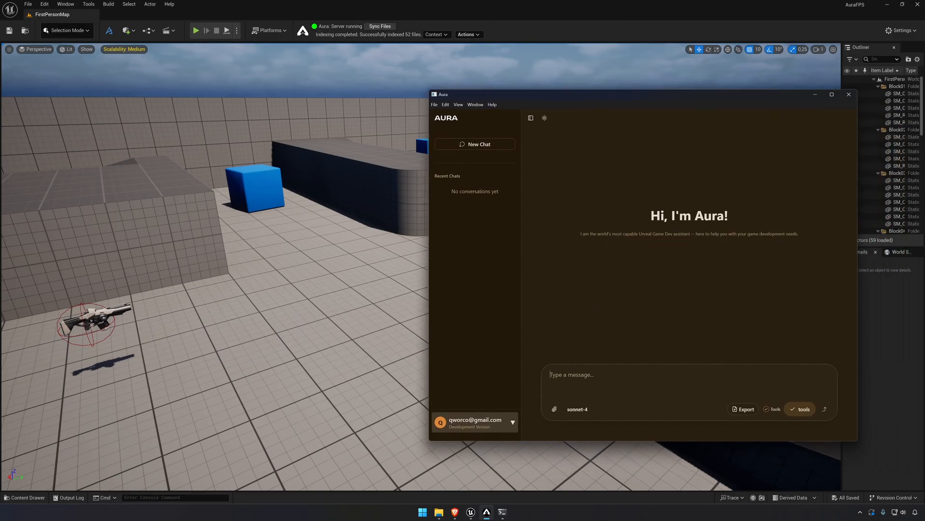
- Ask Aura "What can you tell me about this project?" and make the chat window wider and taller
{"action": "type", "text": "What can you tell me about this project?"}
{"action": "key", "text": "Return"}
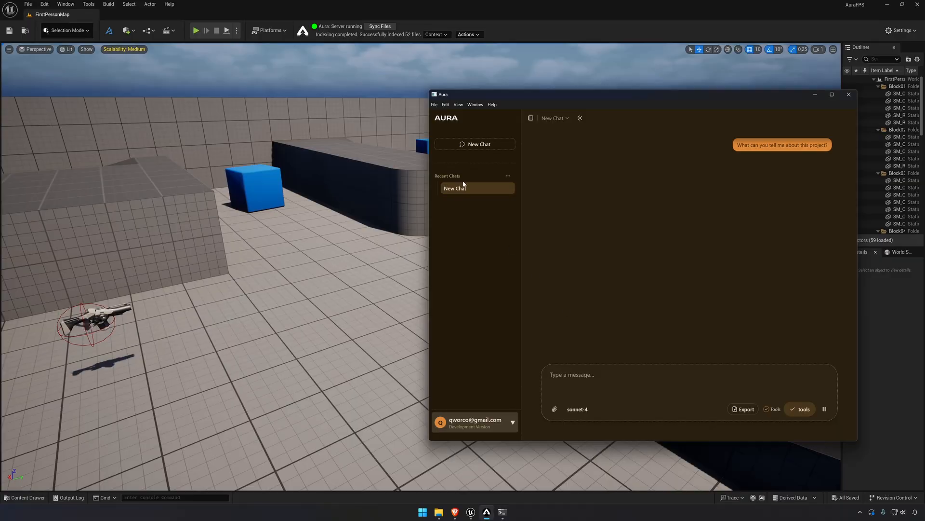
{"action": "left_click_drag", "start_coordinate": [428, 215], "coordinate": [397, 215]}
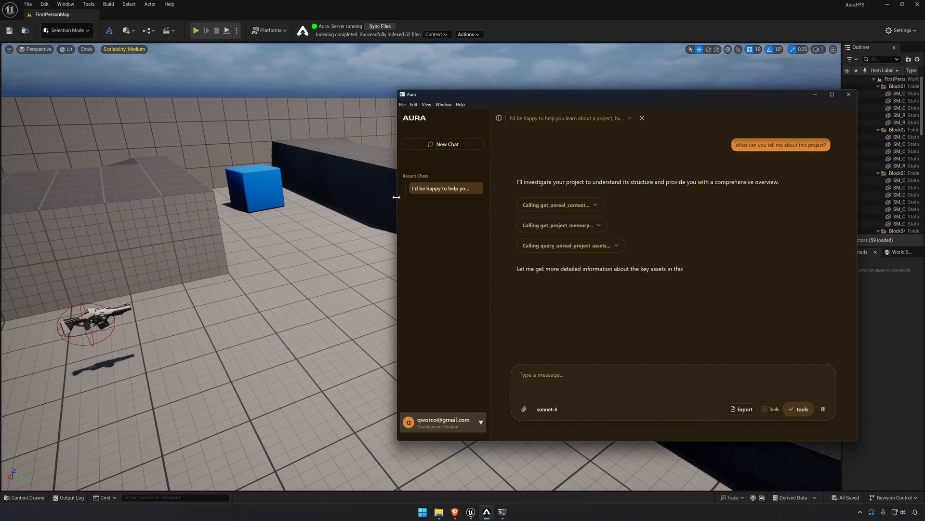
{"action": "left_click_drag", "start_coordinate": [398, 195], "coordinate": [332, 200]}
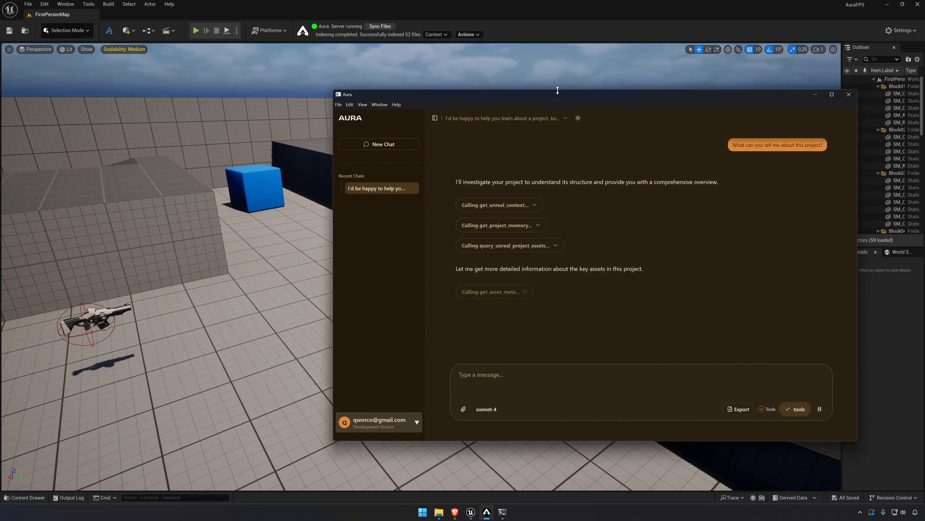
{"action": "left_click_drag", "start_coordinate": [558, 95], "coordinate": [543, 58]}
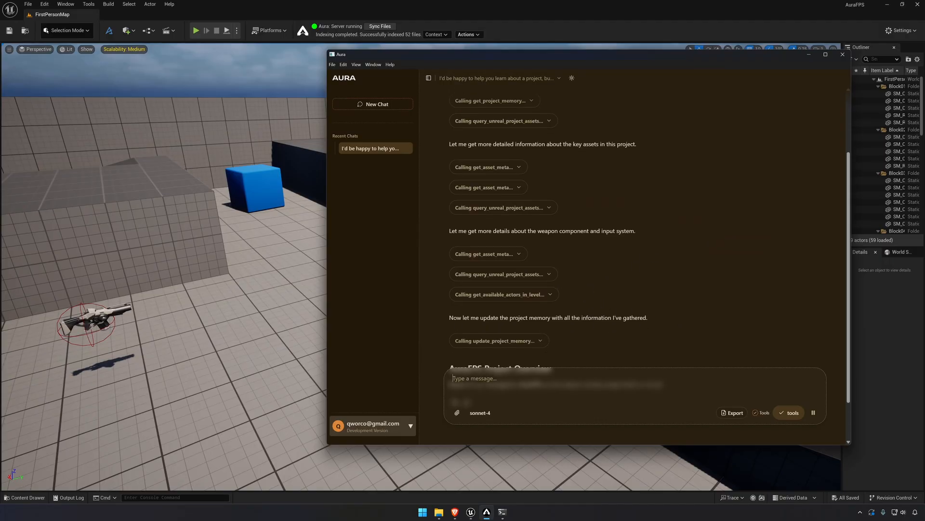
- Read the project memory update note and the introduction of the AuraFPS Project Overview in Aura's reply
{"action": "left_click_drag", "start_coordinate": [450, 317], "coordinate": [551, 317]}
{"action": "left_click_drag", "start_coordinate": [653, 314], "coordinate": [439, 319]}
{"action": "left_click", "coordinate": [539, 325]}
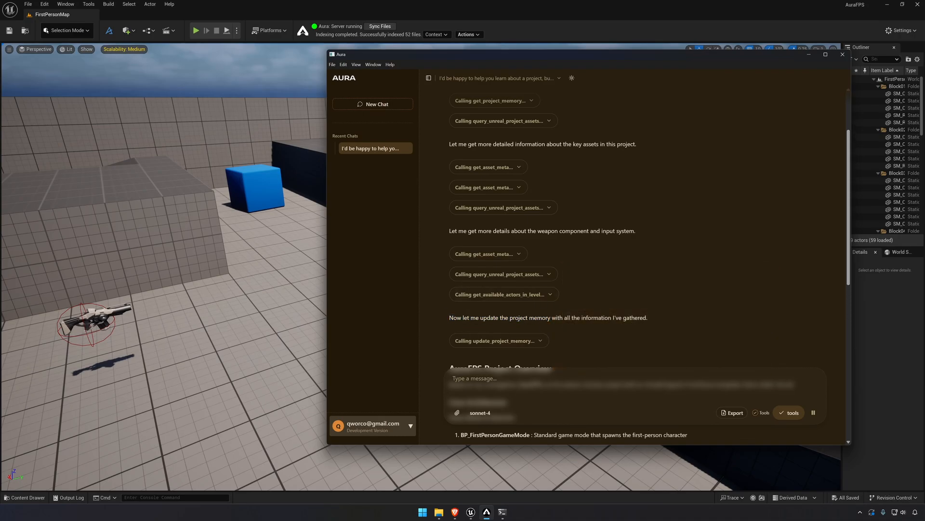
{"action": "scroll", "coordinate": [622, 234], "scroll_direction": "down", "scroll_amount": 3}
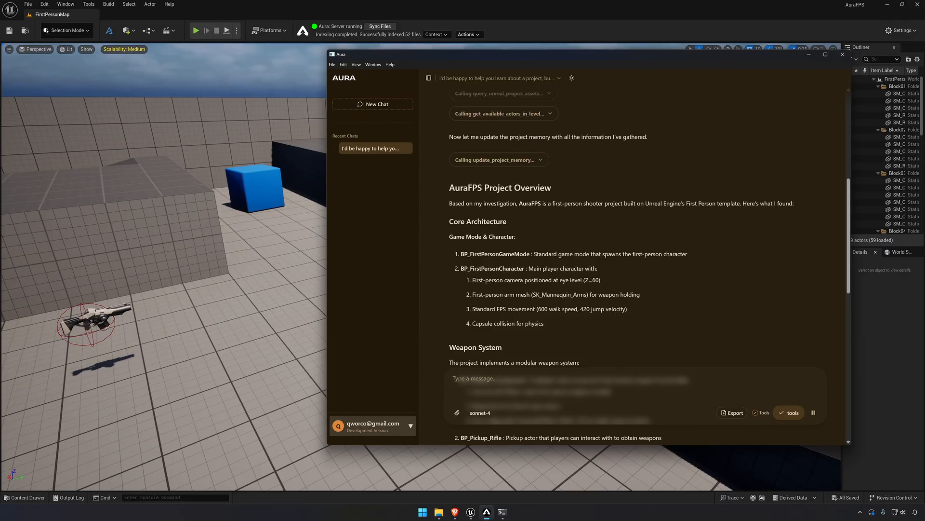
{"action": "left_click_drag", "start_coordinate": [517, 203], "coordinate": [540, 203]}
{"action": "left_click", "coordinate": [592, 201]}
{"action": "left_click_drag", "start_coordinate": [552, 203], "coordinate": [687, 203]}
{"action": "left_click", "coordinate": [597, 204]}
{"action": "left_click", "coordinate": [526, 228]}
- Review the Core Architecture and Weapon System sections of Aura's project overview
{"action": "scroll", "coordinate": [526, 228], "scroll_direction": "down", "scroll_amount": 1}
{"action": "scroll", "coordinate": [526, 228], "scroll_direction": "down", "scroll_amount": 1}
{"action": "left_click_drag", "start_coordinate": [503, 277], "coordinate": [529, 182]}
{"action": "left_click", "coordinate": [460, 182]}
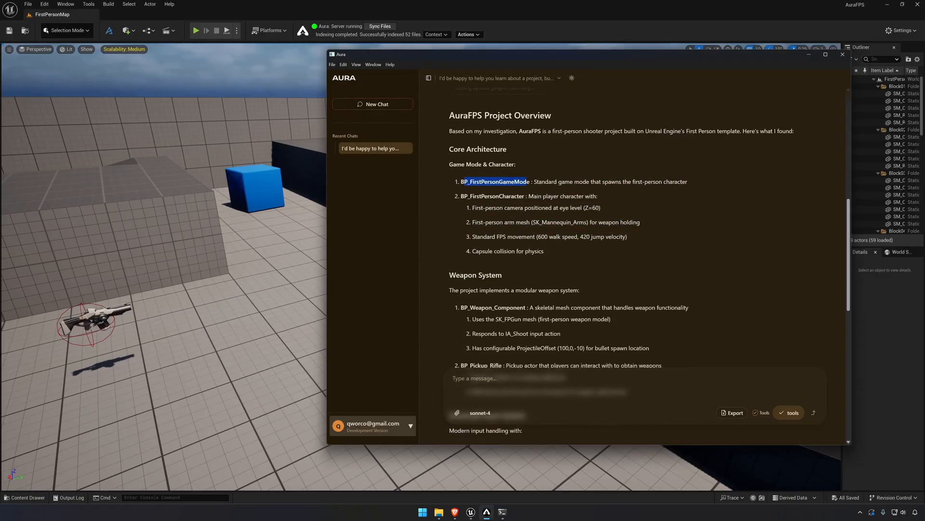
{"action": "left_click_drag", "start_coordinate": [461, 195], "coordinate": [534, 196]}
{"action": "scroll", "coordinate": [534, 195], "scroll_direction": "down", "scroll_amount": 1}
{"action": "scroll", "coordinate": [534, 165], "scroll_direction": "down", "scroll_amount": 2}
{"action": "left_click_drag", "start_coordinate": [462, 203], "coordinate": [566, 274]}
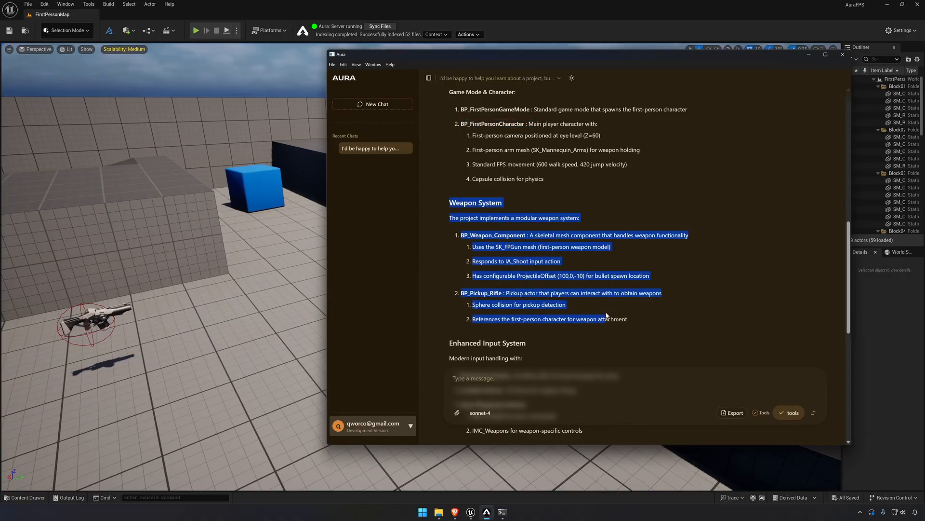
{"action": "scroll", "coordinate": [579, 260], "scroll_direction": "down", "scroll_amount": 3}
{"action": "left_click", "coordinate": [475, 228]}
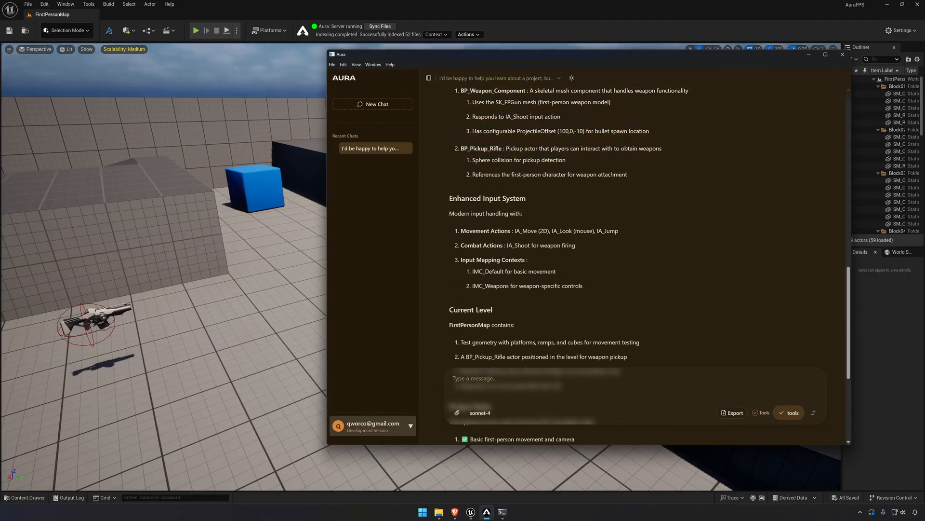
- Review the Enhanced Input System, Current Level and Project State sections of the reply, including the expansion item
{"action": "left_click_drag", "start_coordinate": [449, 198], "coordinate": [523, 214]}
{"action": "scroll", "coordinate": [541, 207], "scroll_direction": "down", "scroll_amount": 2}
{"action": "scroll", "coordinate": [541, 208], "scroll_direction": "down", "scroll_amount": 2}
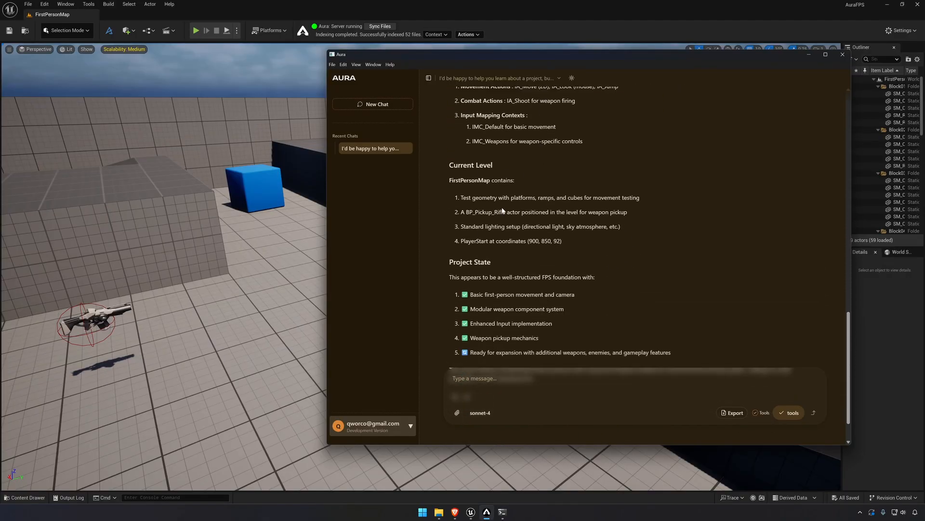
{"action": "scroll", "coordinate": [503, 211], "scroll_direction": "down", "scroll_amount": 1}
{"action": "left_click_drag", "start_coordinate": [470, 226], "coordinate": [557, 302]}
{"action": "left_click", "coordinate": [512, 227]}
{"action": "scroll", "coordinate": [513, 227], "scroll_direction": "down", "scroll_amount": 1}
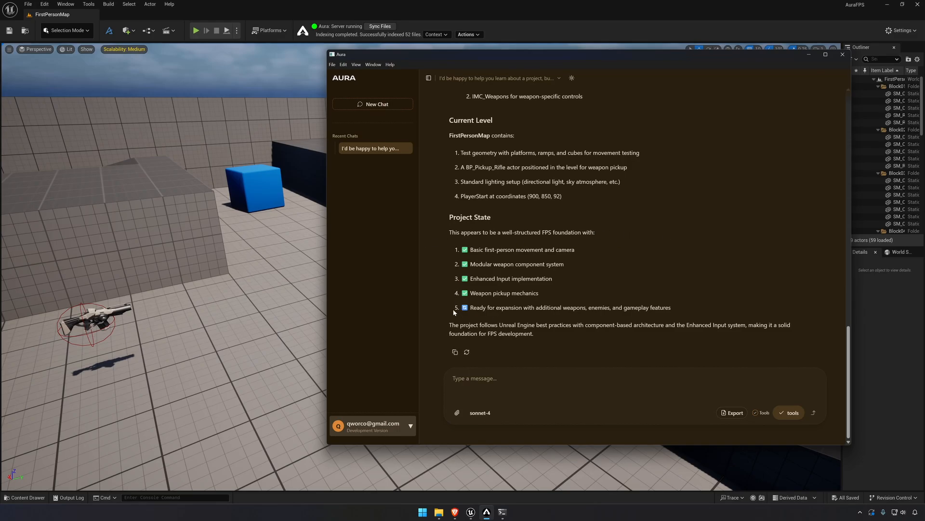
{"action": "left_click_drag", "start_coordinate": [454, 312], "coordinate": [717, 312]}
{"action": "triple_click", "coordinate": [637, 308]}
- Move the Aura window aside and narrow it to uncover more of the level viewport
{"action": "left_click_drag", "start_coordinate": [518, 58], "coordinate": [559, 61]}
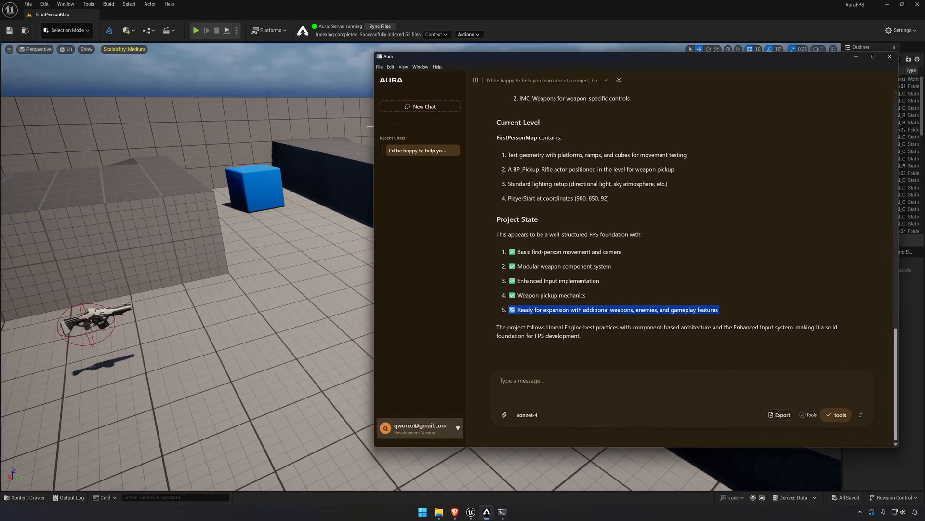
{"action": "left_click_drag", "start_coordinate": [374, 126], "coordinate": [440, 125]}
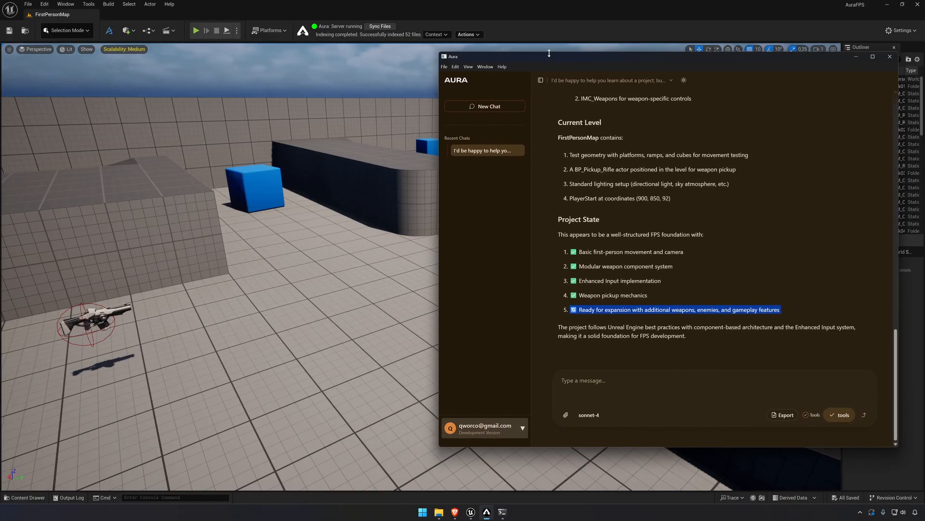
- Shift the Aura window and ask it: "I want to make a first person horror game, How can i add a flashlight to the player?"
{"action": "left_click_drag", "start_coordinate": [545, 57], "coordinate": [522, 59]}
{"action": "left_click", "coordinate": [559, 381]}
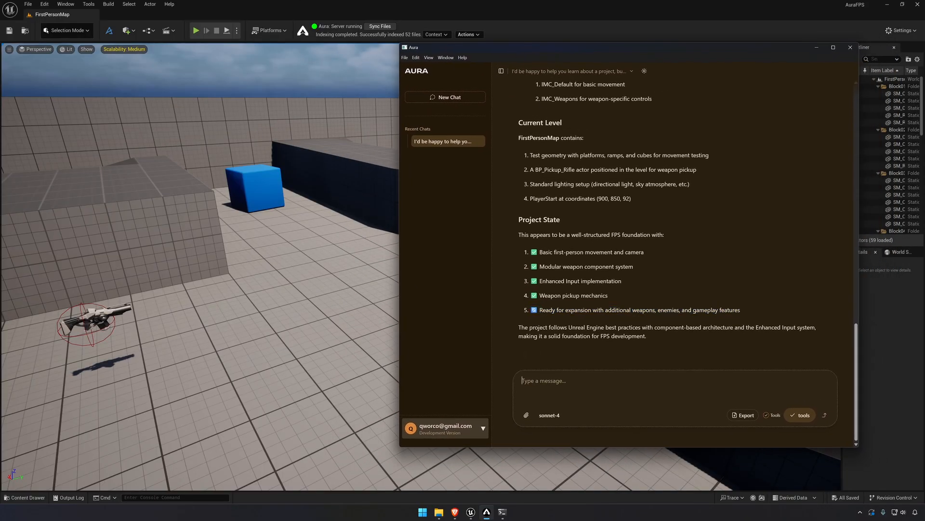
{"action": "type", "text": "I want to make a first person horror game, H"}
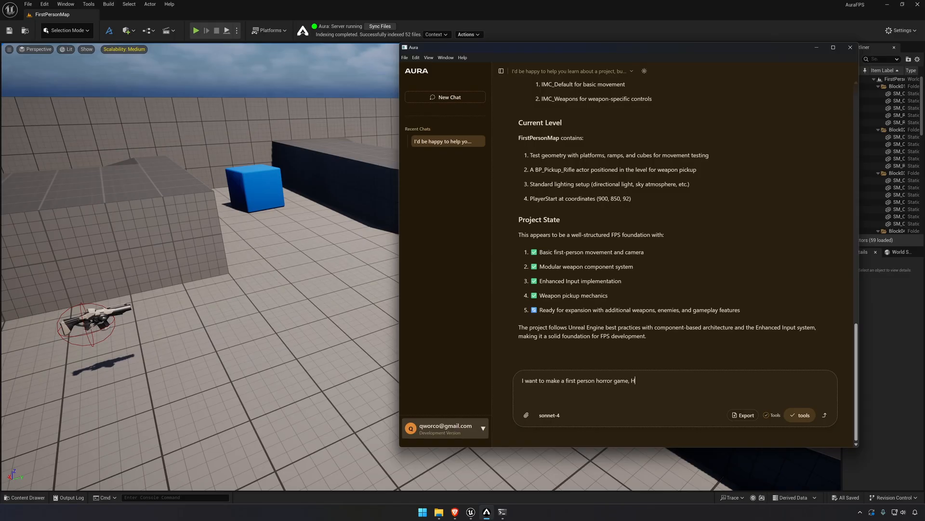
{"action": "type", "text": "ow can i add a flashlight to the player?"}
{"action": "key", "text": "Return"}
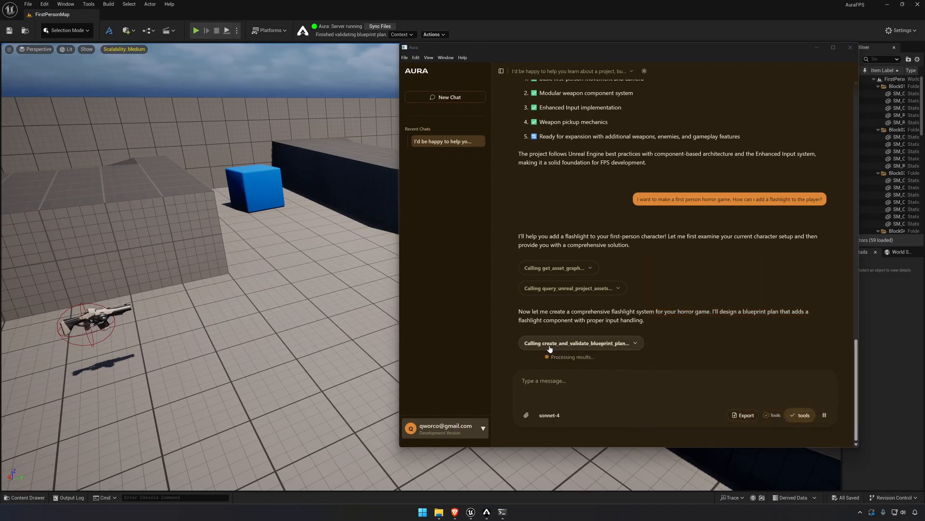
- Review Aura's flashlight instructions, covering the component settings, the variables and the input action
{"action": "mouse_move", "coordinate": [576, 346]}
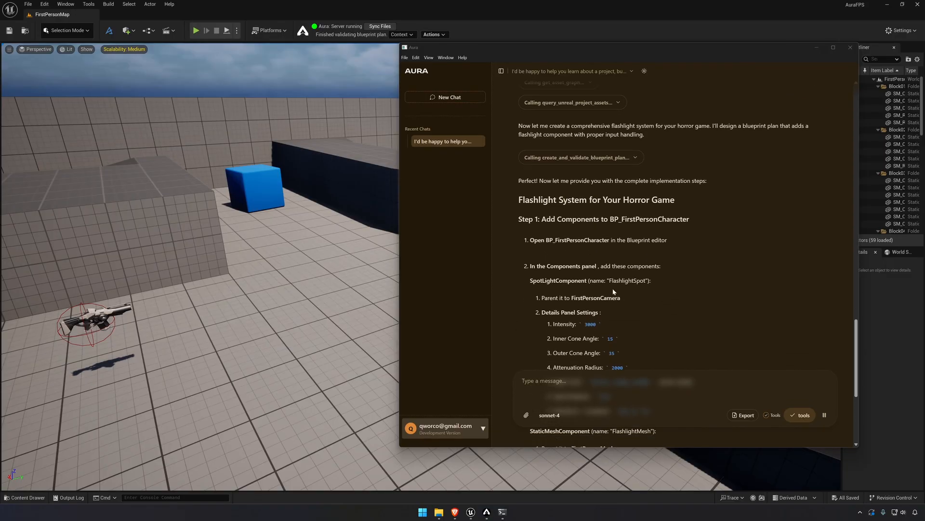
{"action": "scroll", "coordinate": [612, 288], "scroll_direction": "down", "scroll_amount": 2}
{"action": "scroll", "coordinate": [592, 228], "scroll_direction": "up", "scroll_amount": 2}
{"action": "scroll", "coordinate": [575, 253], "scroll_direction": "down", "scroll_amount": 1}
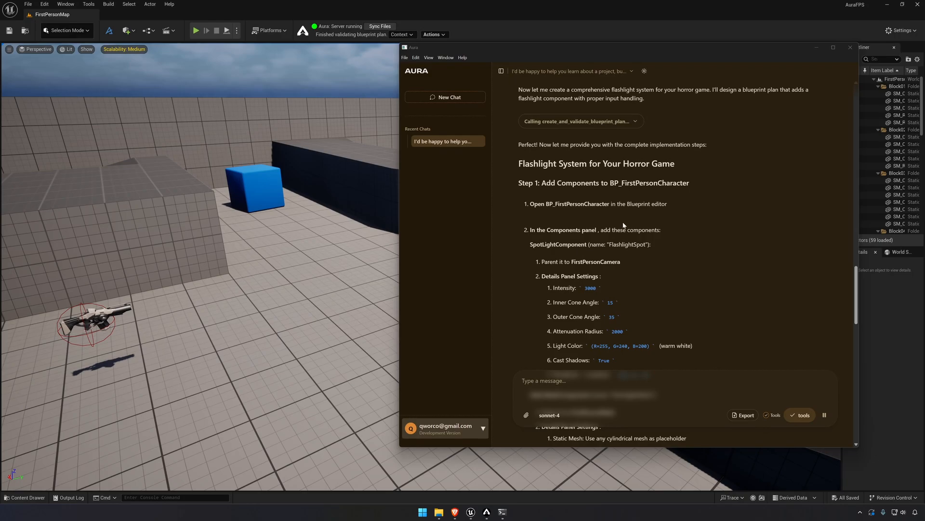
{"action": "scroll", "coordinate": [598, 206], "scroll_direction": "down", "scroll_amount": 4}
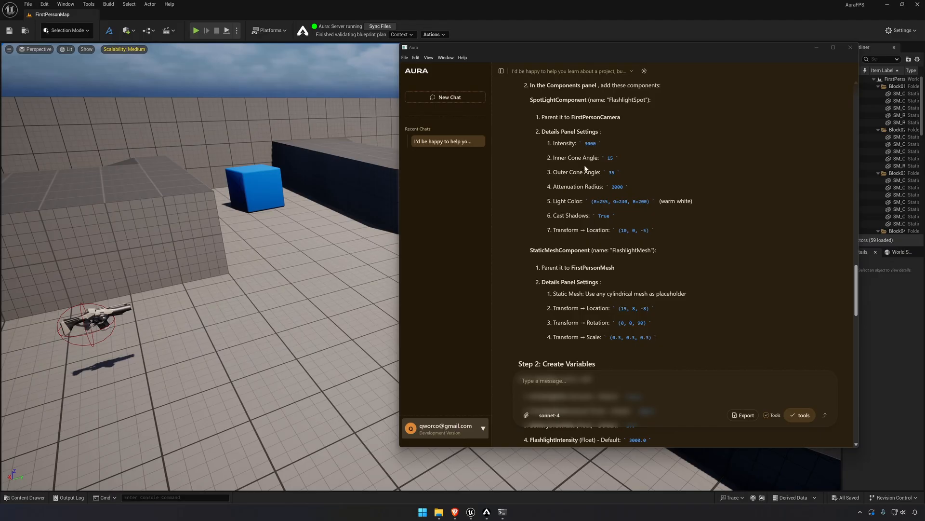
{"action": "scroll", "coordinate": [587, 182], "scroll_direction": "down", "scroll_amount": 4}
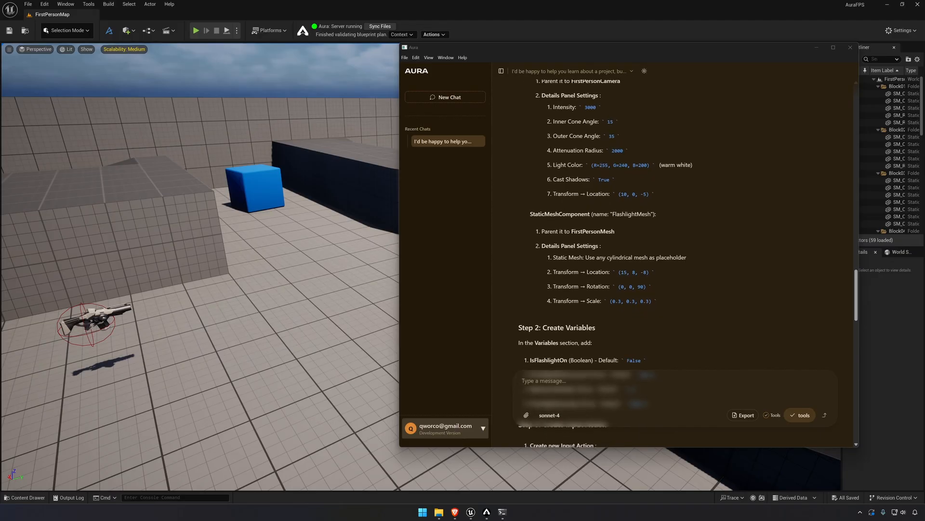
{"action": "scroll", "coordinate": [587, 182], "scroll_direction": "down", "scroll_amount": 3}
{"action": "scroll", "coordinate": [707, 196], "scroll_direction": "up", "scroll_amount": 6}
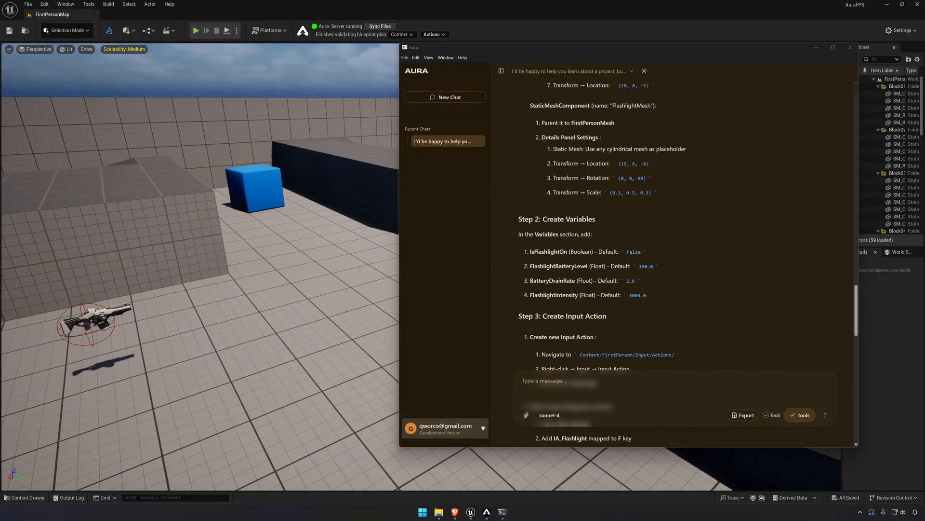
{"action": "scroll", "coordinate": [632, 240], "scroll_direction": "up", "scroll_amount": 1}
{"action": "scroll", "coordinate": [632, 234], "scroll_direction": "down", "scroll_amount": 2}
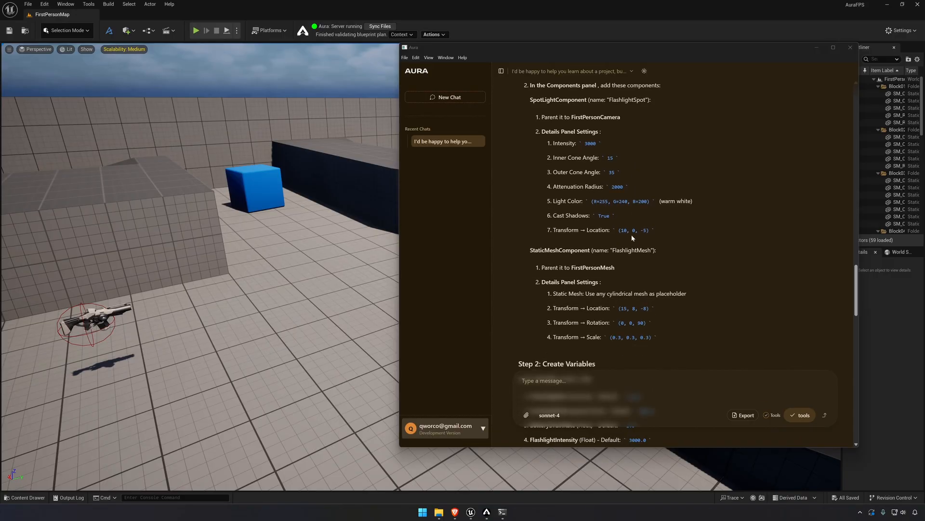
{"action": "scroll", "coordinate": [632, 234], "scroll_direction": "up", "scroll_amount": 2}
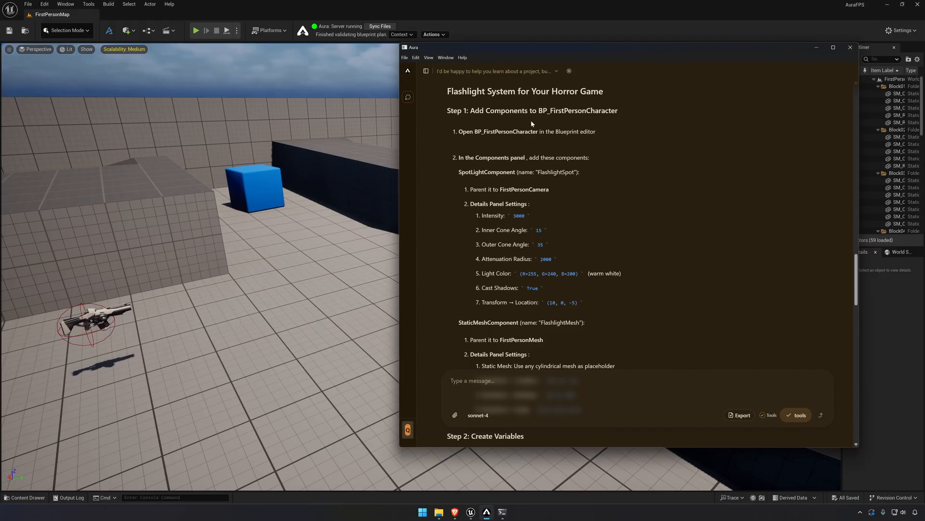
- Place the Aura window beside the Unreal Editor and open the BP_FirstPersonCharacter blueprint from the FirstPerson Blueprints folder
{"action": "left_click_drag", "start_coordinate": [558, 47], "coordinate": [595, 35]}
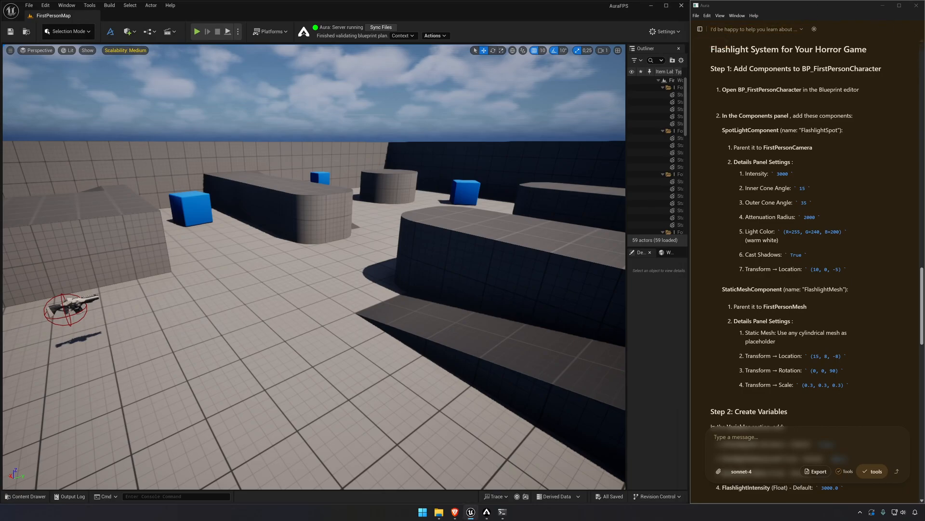
{"action": "mouse_move", "coordinate": [385, 203]}
{"action": "right_mouse_down"}
{"action": "mouse_move", "coordinate": [417, 199]}
{"action": "mouse_move", "coordinate": [380, 205]}
{"action": "right_mouse_up"}
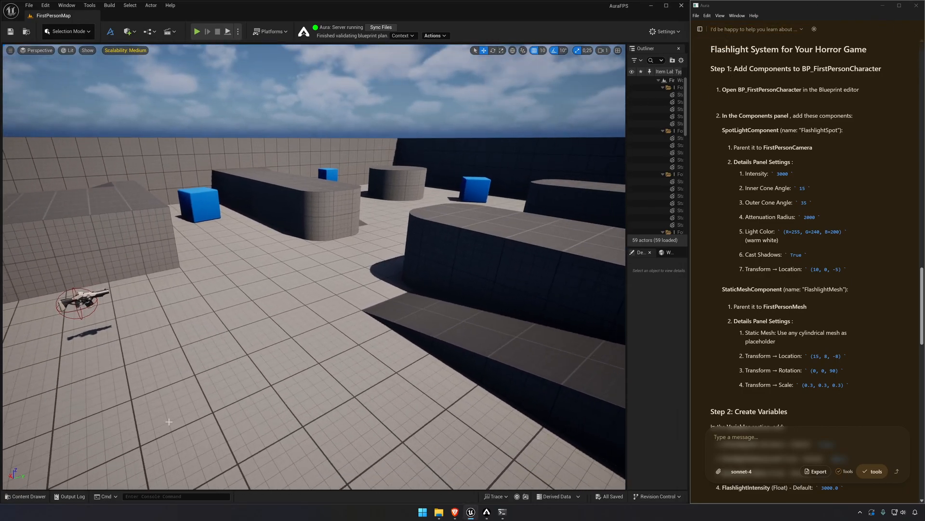
{"action": "left_click", "coordinate": [29, 495]}
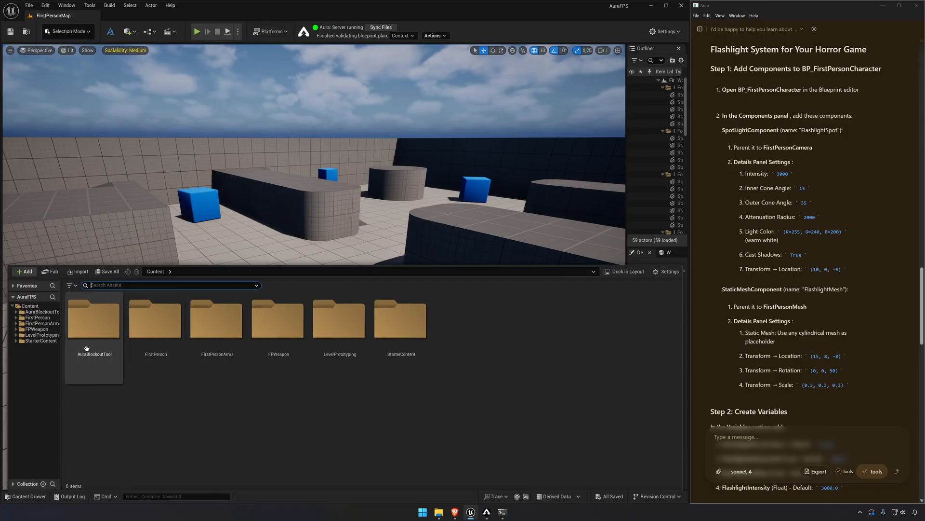
{"action": "left_click", "coordinate": [42, 318]}
{"action": "double_click", "coordinate": [93, 321]}
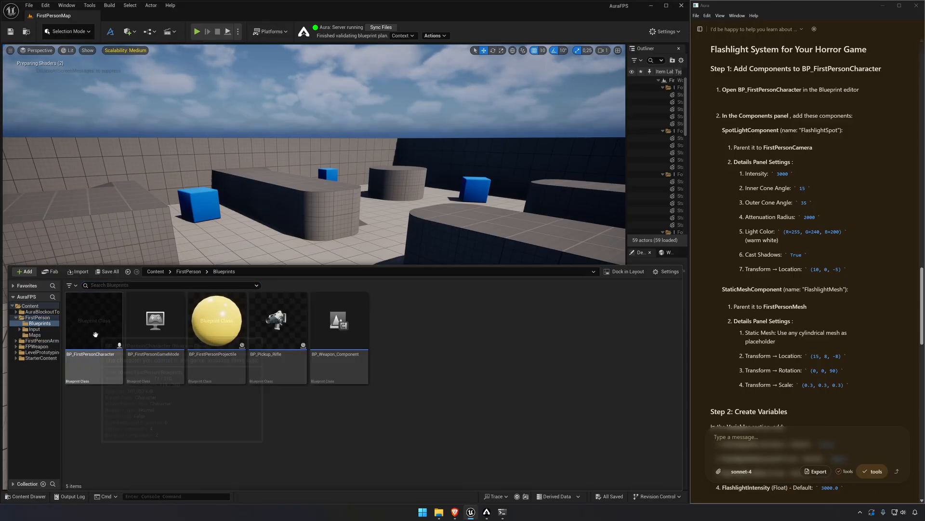
{"action": "double_click", "coordinate": [93, 328]}
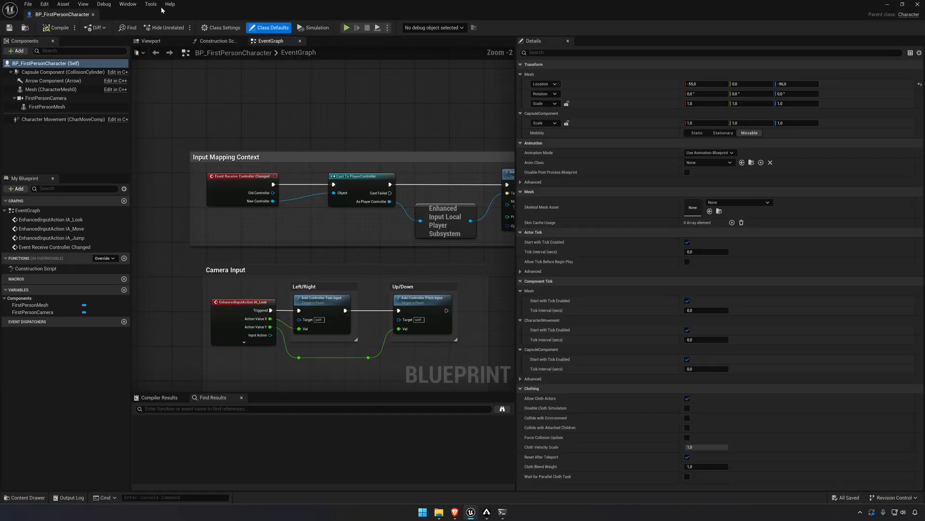
- Dock the BP_FirstPersonCharacter editor next to the FirstPersonMap level and widen its event graph area
{"action": "left_click_drag", "start_coordinate": [56, 9], "coordinate": [141, 15]}
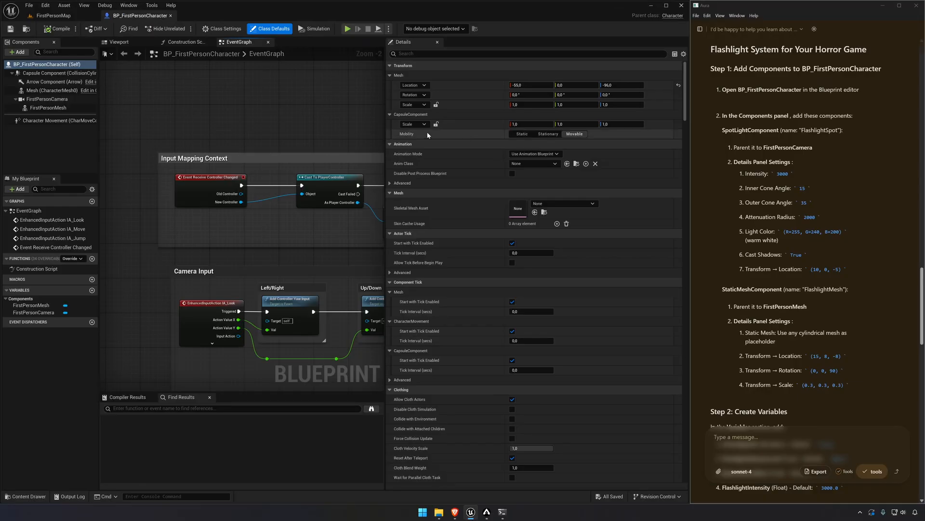
{"action": "left_click_drag", "start_coordinate": [385, 124], "coordinate": [502, 124]}
{"action": "right_click_drag", "start_coordinate": [270, 337], "coordinate": [132, 130]}
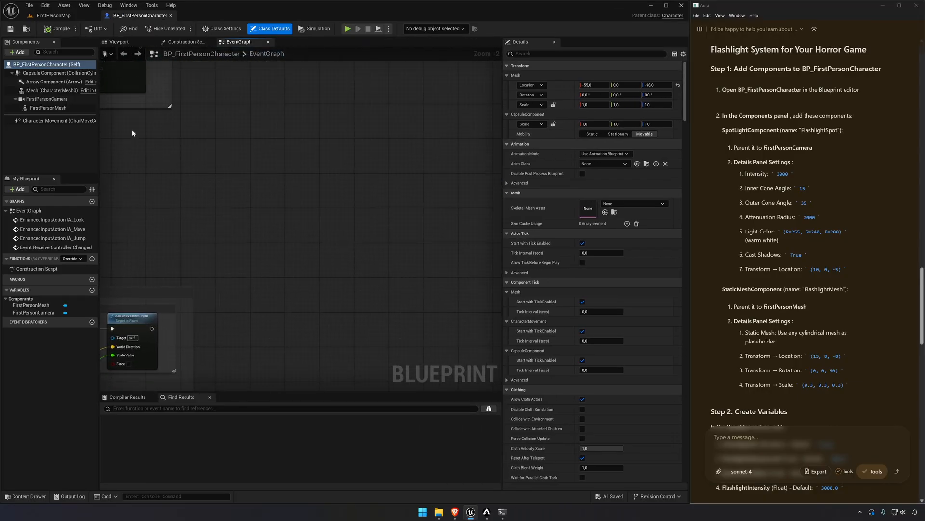
- Add a Spot Light component to the character blueprint and name it FlashlightSpot
{"action": "left_click", "coordinate": [17, 53]}
{"action": "type", "text": "spotlight"}
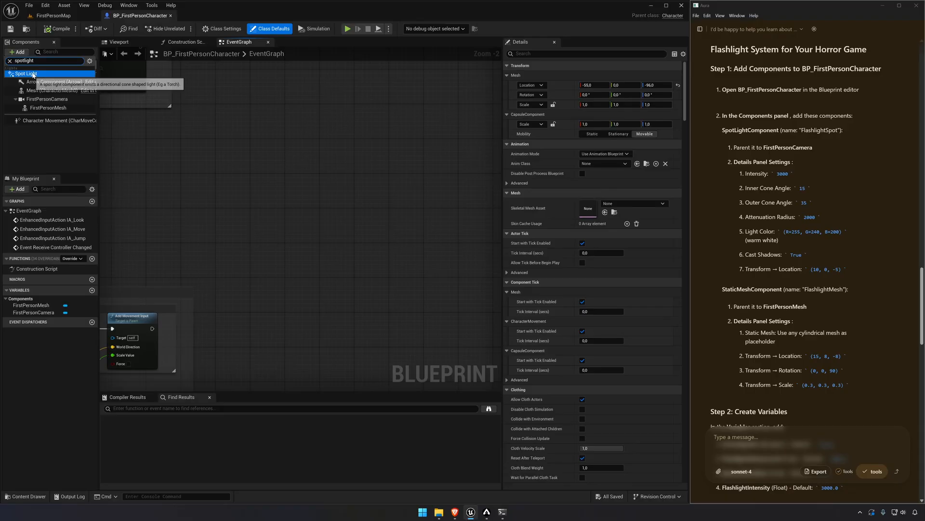
{"action": "left_click", "coordinate": [33, 75]}
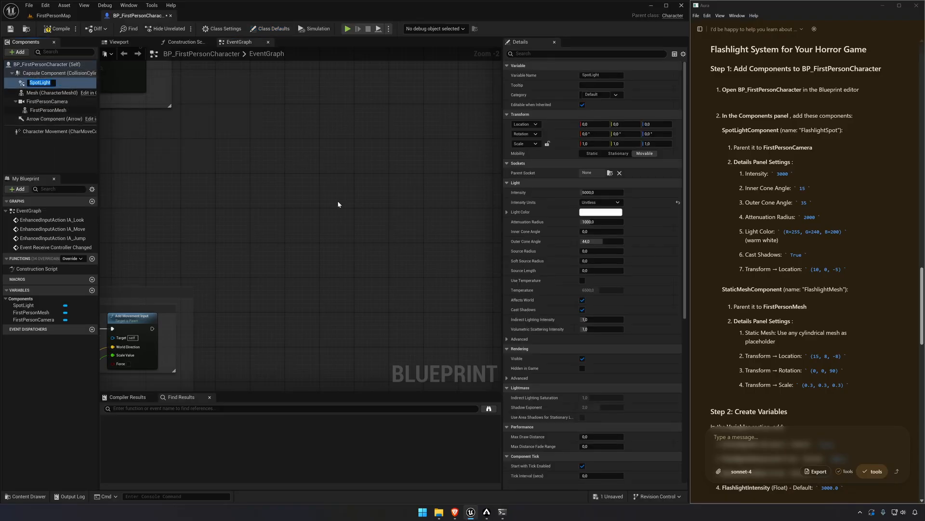
{"action": "type", "text": "Fla"}
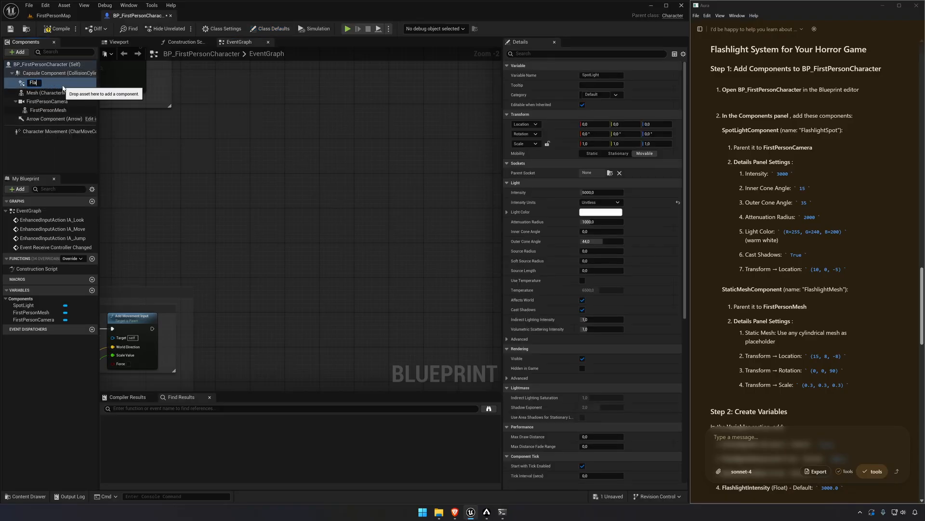
{"action": "type", "text": "shlightSpot"}
{"action": "key", "text": "Return"}
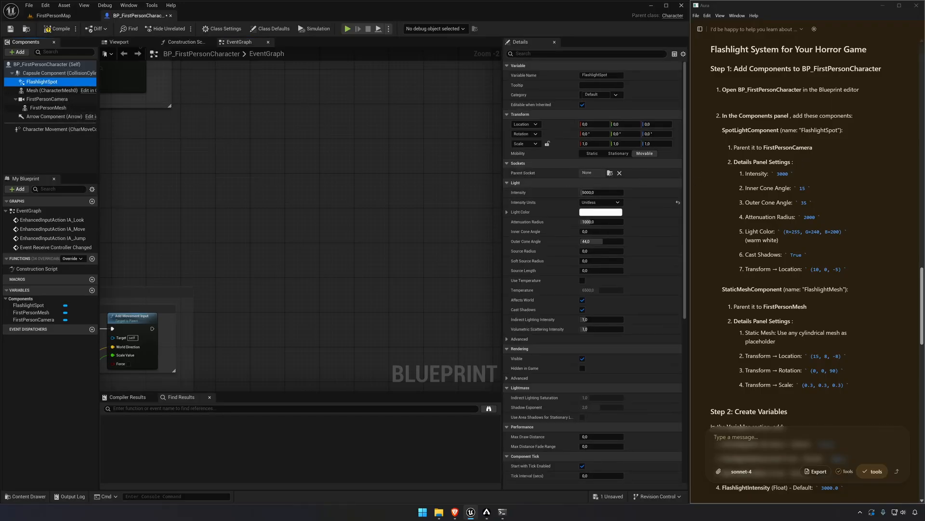
- Set FlashlightSpot's intensity to 3000, inner cone angle to 15, outer cone angle to 35 and attenuation radius to 2000
{"action": "left_click", "coordinate": [597, 192]}
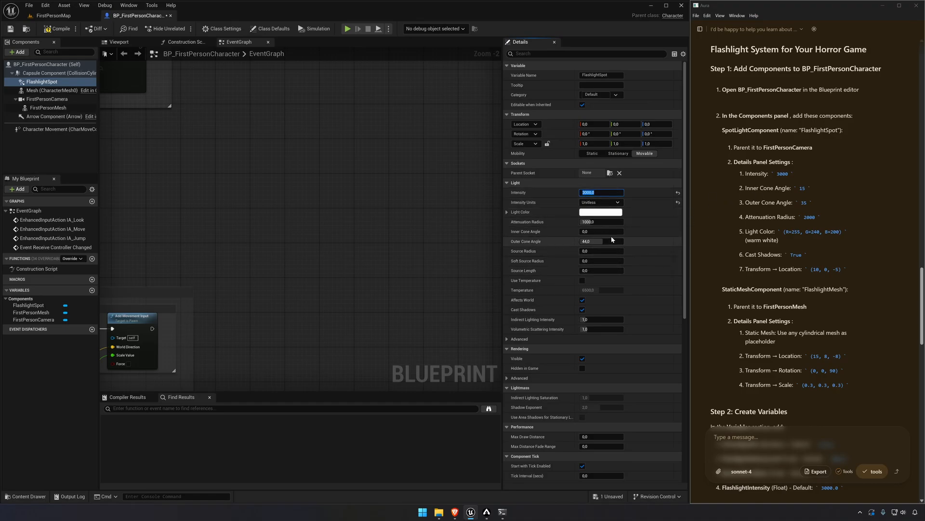
{"action": "left_click", "coordinate": [608, 231]}
{"action": "type", "text": "15"}
{"action": "left_click", "coordinate": [608, 242]}
{"action": "type", "text": "35"}
{"action": "left_click", "coordinate": [608, 222]}
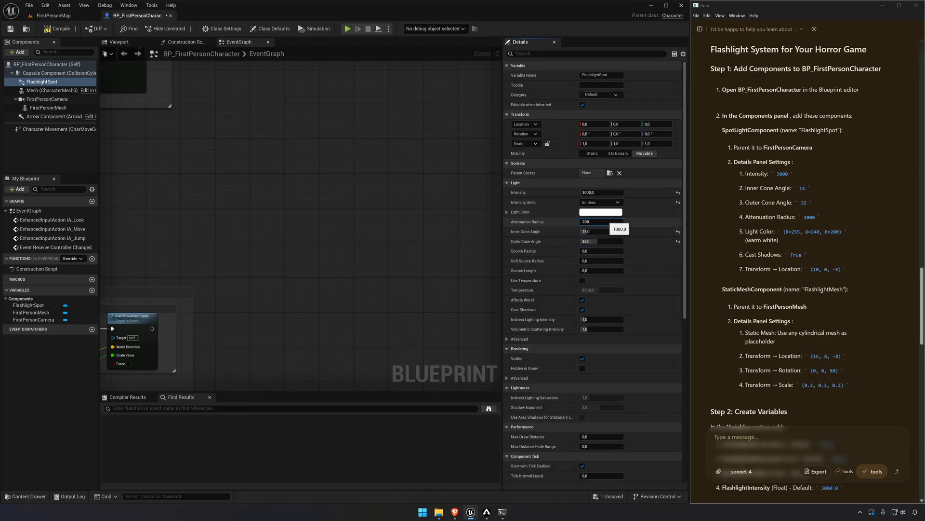
{"action": "left_click", "coordinate": [600, 212]}
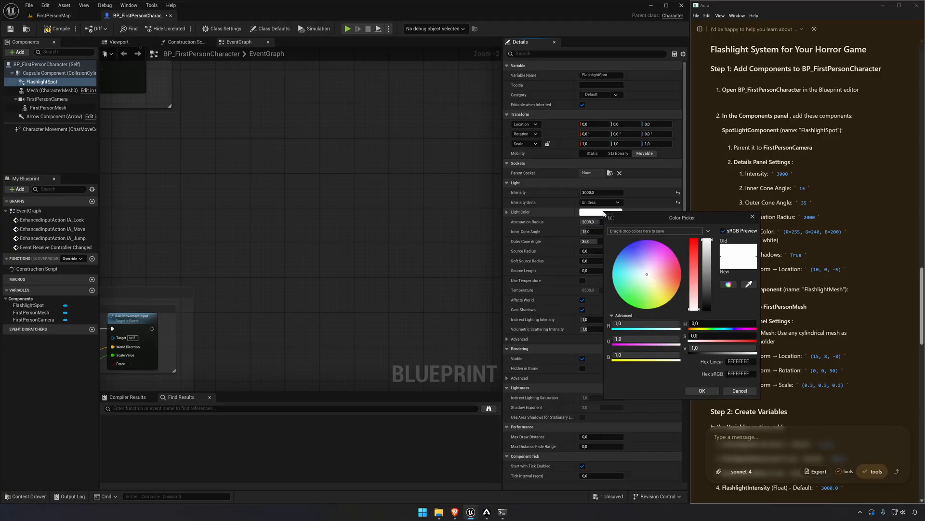
{"action": "left_click_drag", "start_coordinate": [668, 208], "coordinate": [561, 209]}
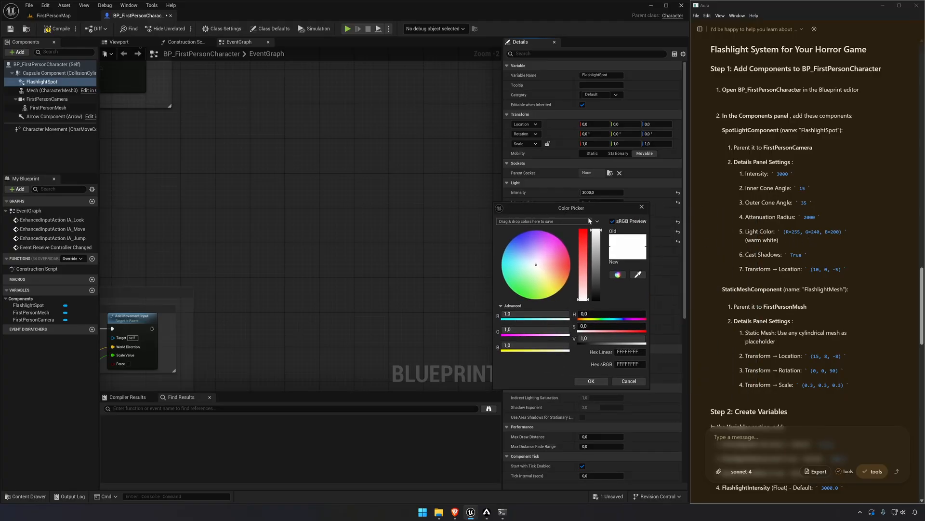
{"action": "left_click_drag", "start_coordinate": [588, 209], "coordinate": [485, 233]}
{"action": "left_click", "coordinate": [537, 231]}
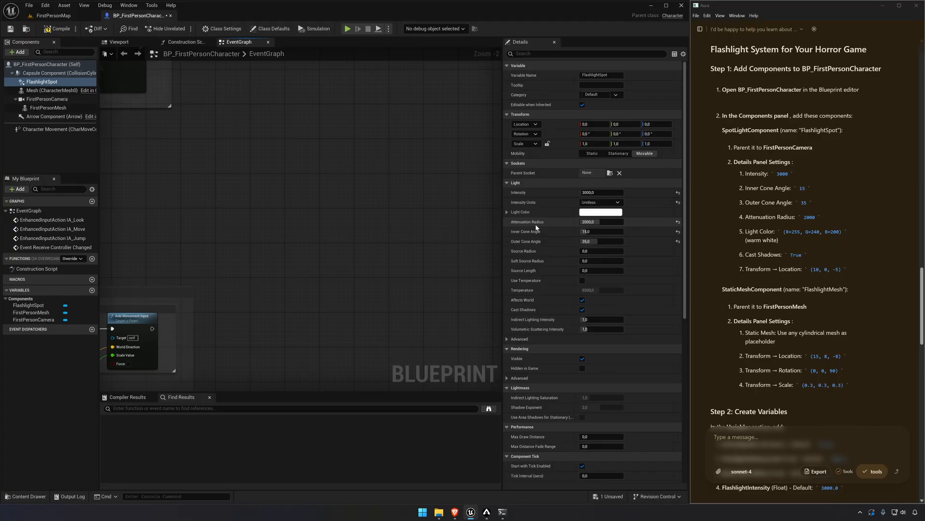
- Give FlashlightSpot a warm white light color by setting green to 240 and blue to 200
{"action": "left_click", "coordinate": [506, 213]}
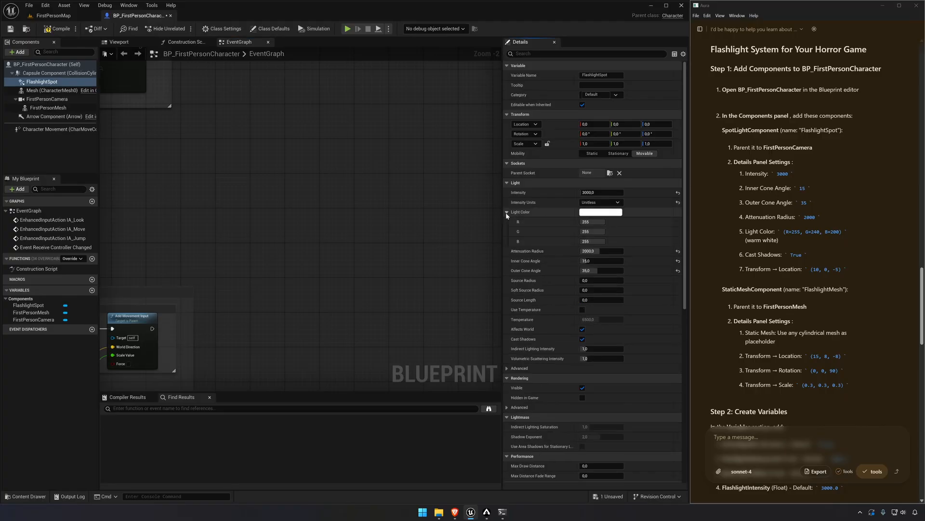
{"action": "left_click", "coordinate": [584, 231]}
{"action": "type", "text": "24"}
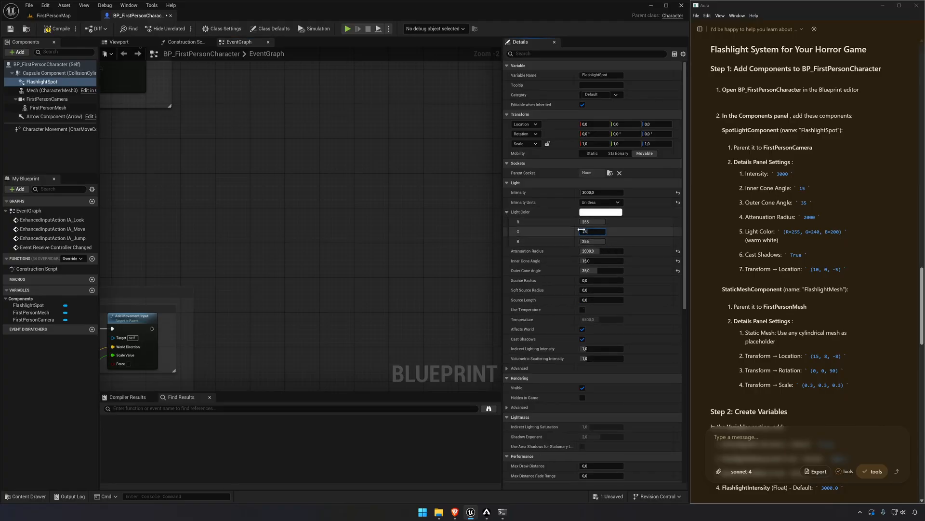
{"action": "type", "text": "0"}
{"action": "key", "text": "Tab"}
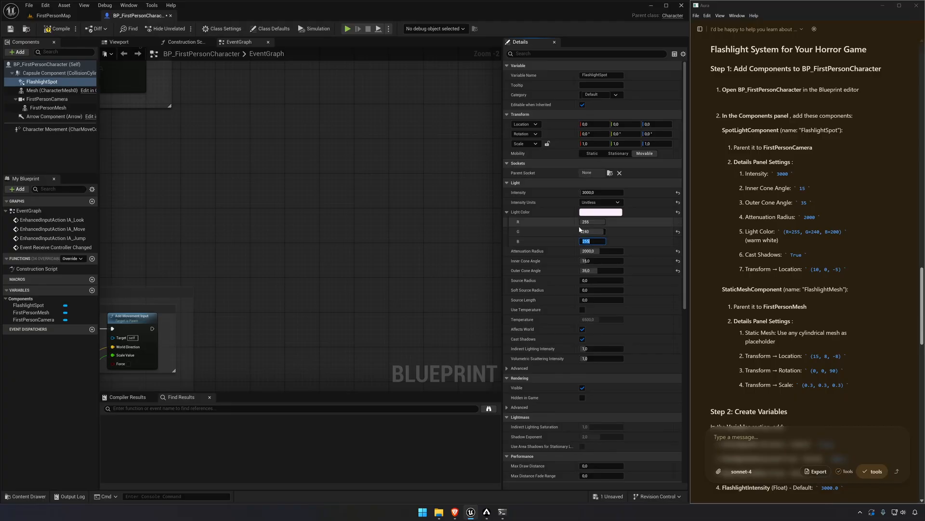
{"action": "type", "text": "200"}
{"action": "key", "text": "Return"}
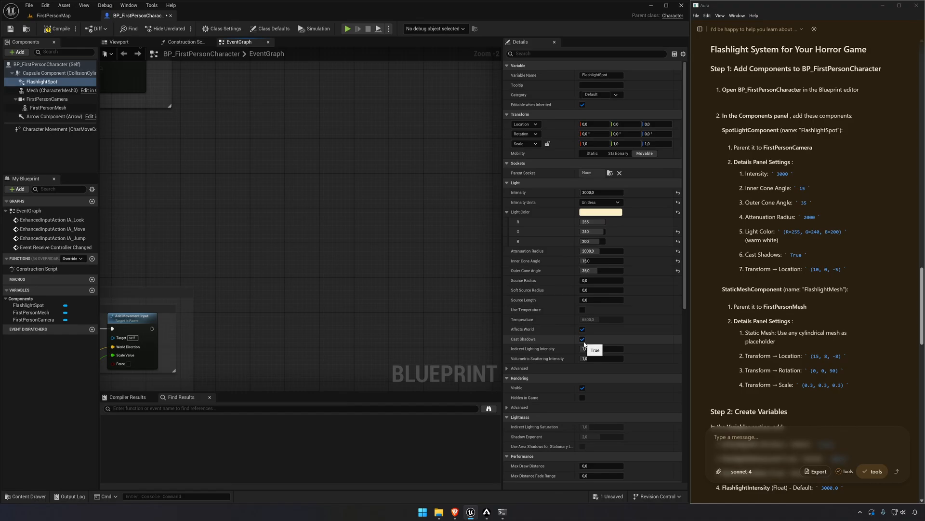
- Set FlashlightSpot's location to 10, 0, -5 and show the character in the blueprint's 3D preview
{"action": "left_click", "coordinate": [595, 124]}
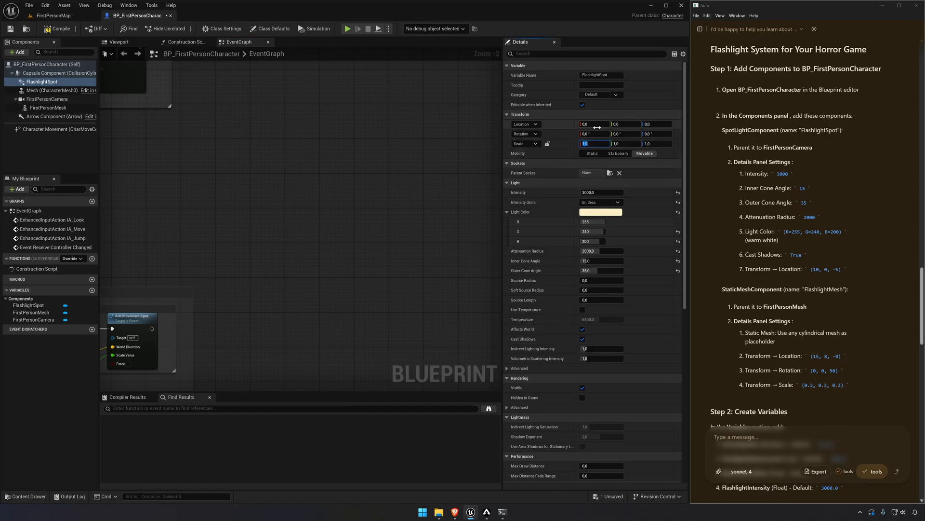
{"action": "type", "text": "1"}
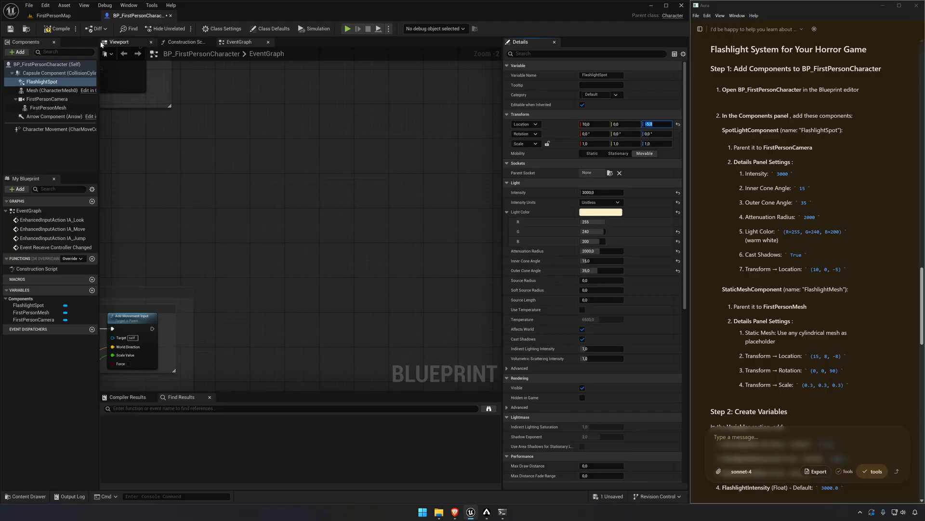
{"action": "left_click", "coordinate": [58, 29]}
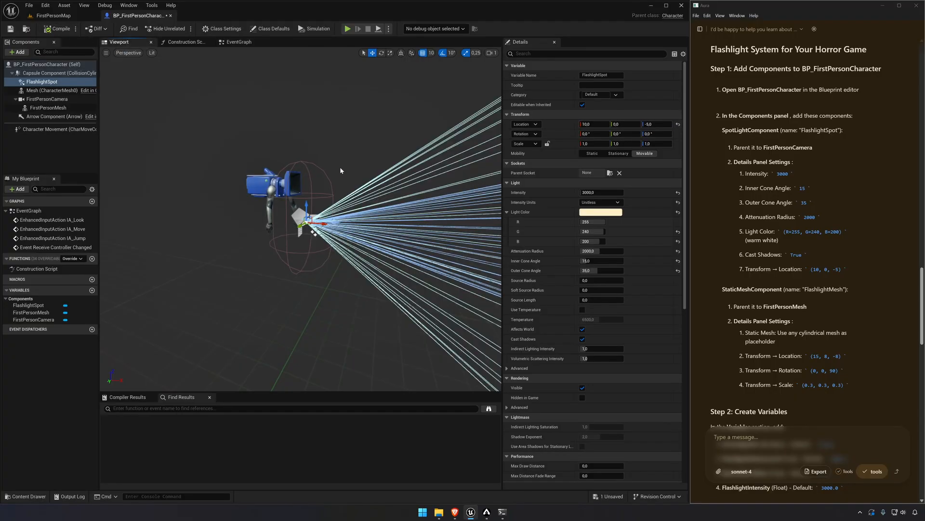
- Read the StaticMeshComponent (FlashlightMesh) instructions in Aura's reply
{"action": "scroll", "coordinate": [805, 250], "scroll_direction": "down", "scroll_amount": 3}
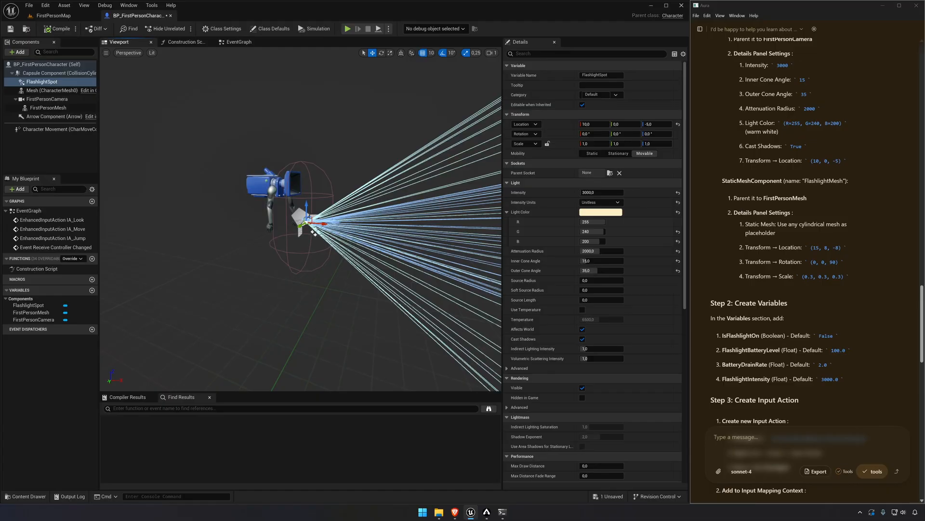
{"action": "mouse_move", "coordinate": [721, 181]}
{"action": "left_mouse_down"}
{"action": "mouse_move", "coordinate": [767, 181]}
{"action": "mouse_move", "coordinate": [796, 236]}
{"action": "mouse_move", "coordinate": [849, 279]}
{"action": "mouse_move", "coordinate": [728, 194]}
{"action": "left_mouse_up"}
{"action": "double_click", "coordinate": [827, 181]}
{"action": "left_click", "coordinate": [727, 187]}
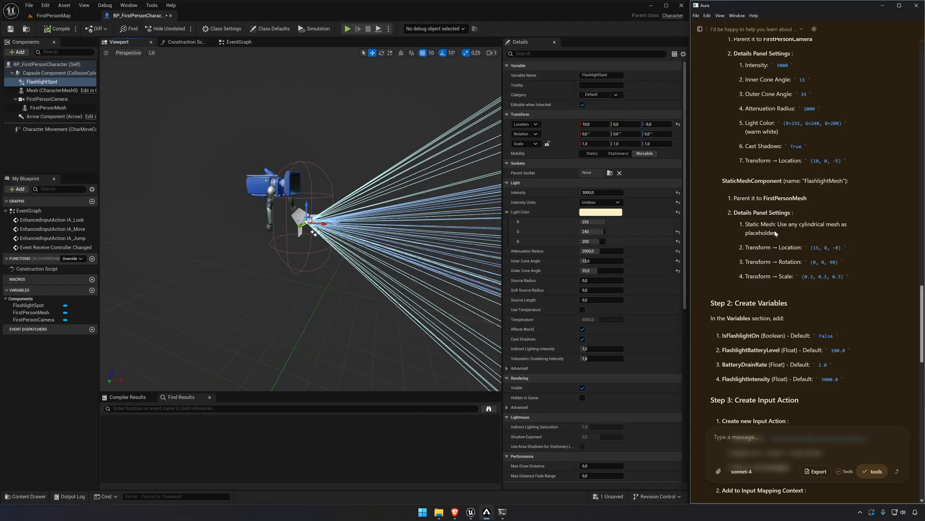
- Review Aura's suggestion for the FlashlightMesh placeholder mesh and its instructions for the variables and the input action
{"action": "left_click_drag", "start_coordinate": [778, 224], "coordinate": [853, 236]}
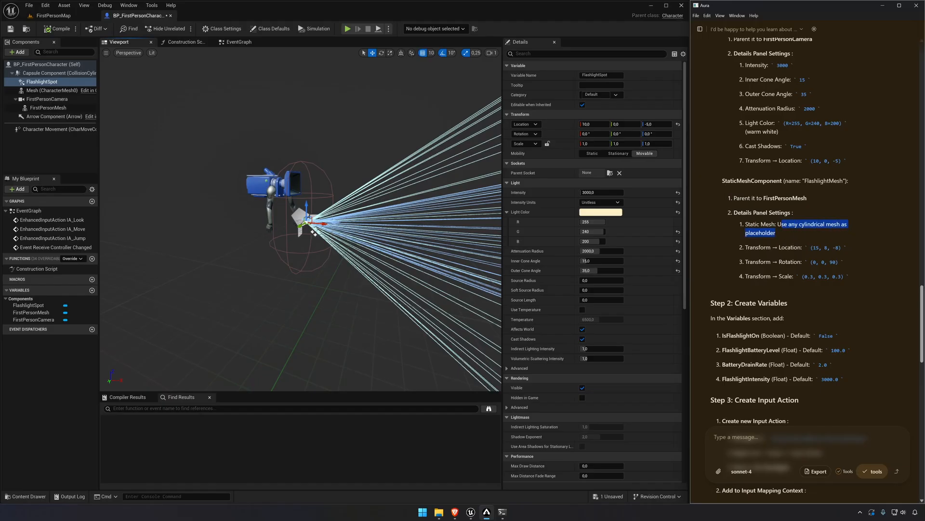
{"action": "left_click", "coordinate": [820, 231]}
{"action": "scroll", "coordinate": [789, 266], "scroll_direction": "down", "scroll_amount": 1}
{"action": "left_click_drag", "start_coordinate": [778, 188], "coordinate": [827, 194]}
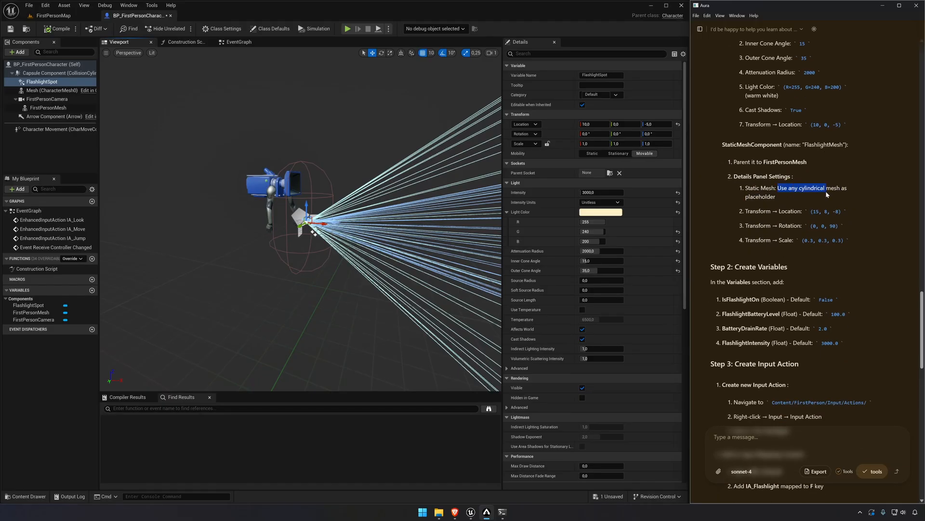
{"action": "triple_click", "coordinate": [811, 195]}
{"action": "left_click", "coordinate": [810, 198]}
{"action": "scroll", "coordinate": [770, 181], "scroll_direction": "down", "scroll_amount": 4}
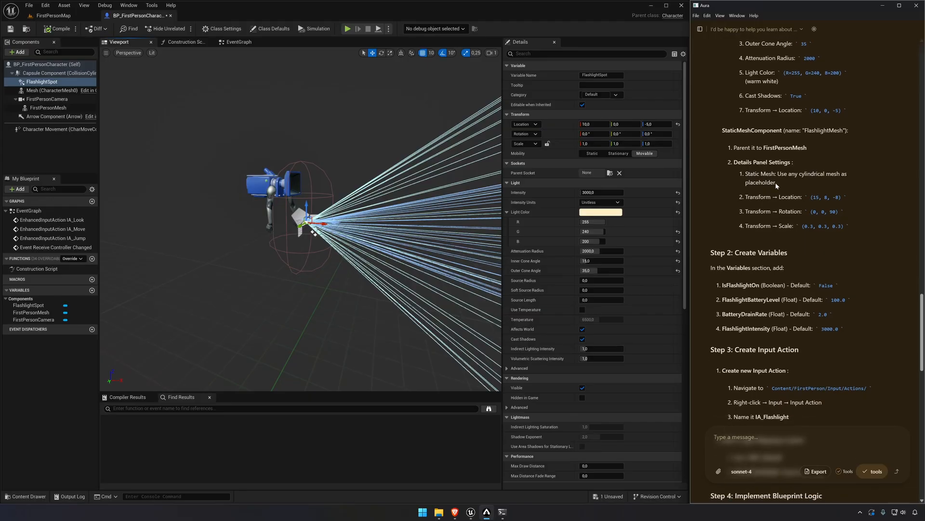
{"action": "scroll", "coordinate": [770, 181], "scroll_direction": "down", "scroll_amount": 1}
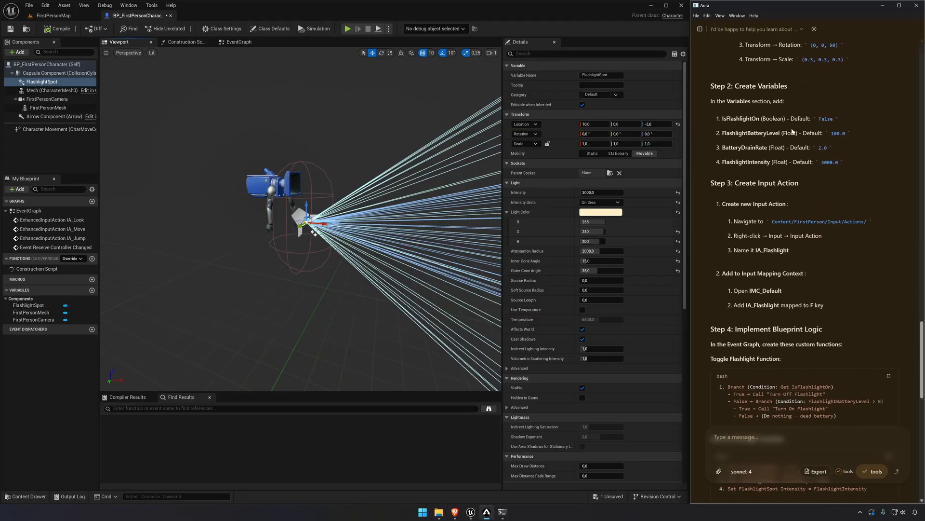
{"action": "scroll", "coordinate": [781, 132], "scroll_direction": "up", "scroll_amount": 8}
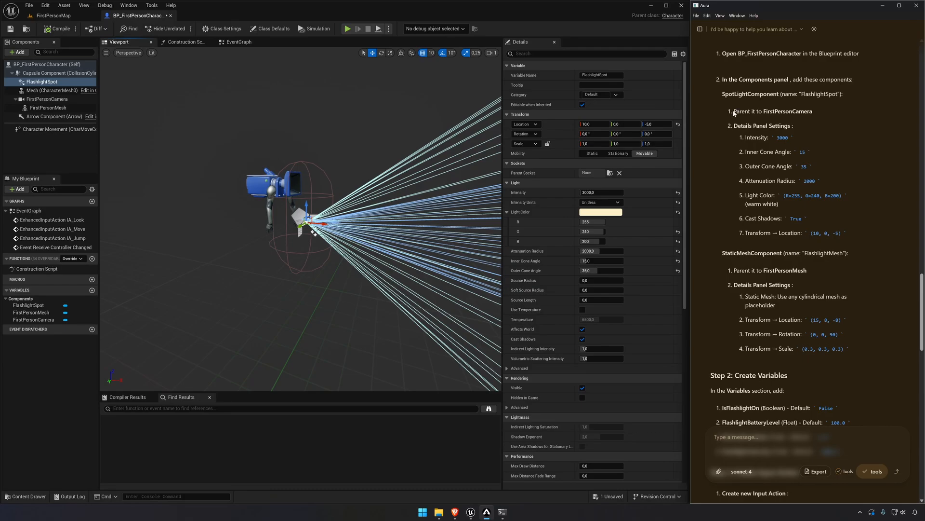
- Parent the FlashlightSpot component to FirstPersonCamera, as Aura's instructions specify
{"action": "left_click_drag", "start_coordinate": [735, 114], "coordinate": [826, 116]}
{"action": "left_click_drag", "start_coordinate": [42, 81], "coordinate": [40, 104]}
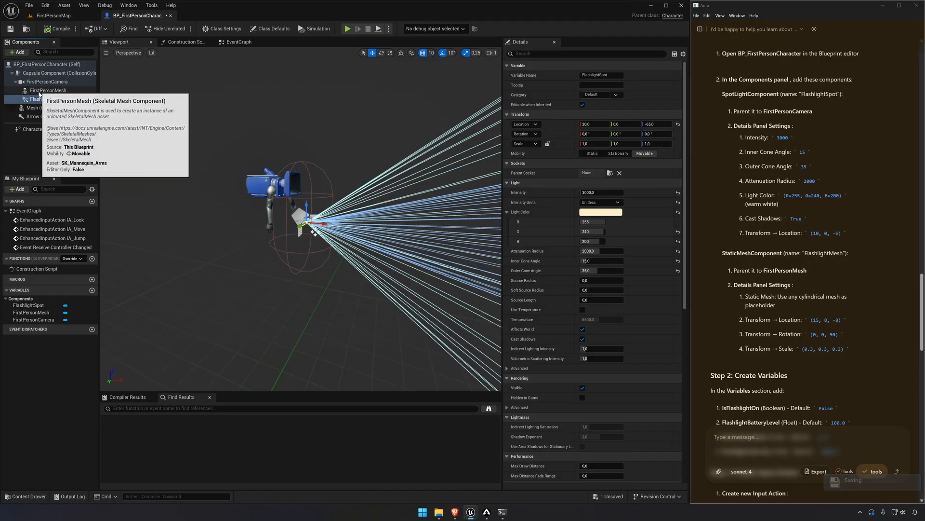
{"action": "scroll", "coordinate": [832, 177], "scroll_direction": "down", "scroll_amount": 2}
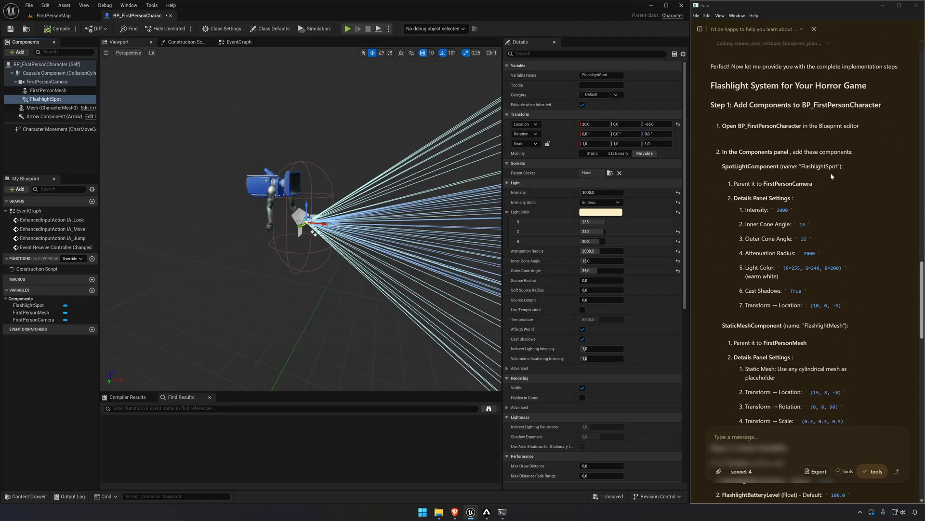
- Set FlashlightSpot's location relative to the camera to X 10 and Z -5, and save the blueprint
{"action": "left_click", "coordinate": [596, 125]}
{"action": "type", "text": "10"}
{"action": "key", "text": "Tab"}
{"action": "key", "text": "Tab"}
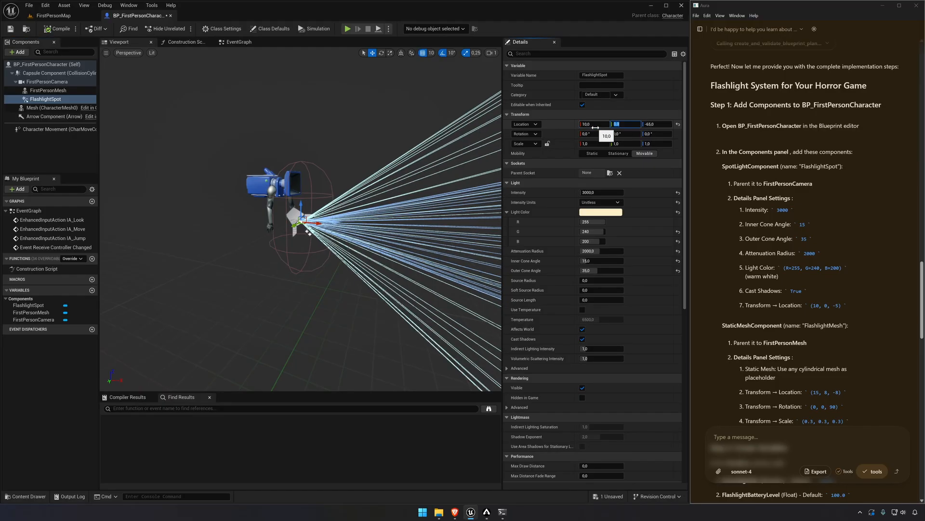
{"action": "type", "text": "-5"}
{"action": "key", "text": "Return"}
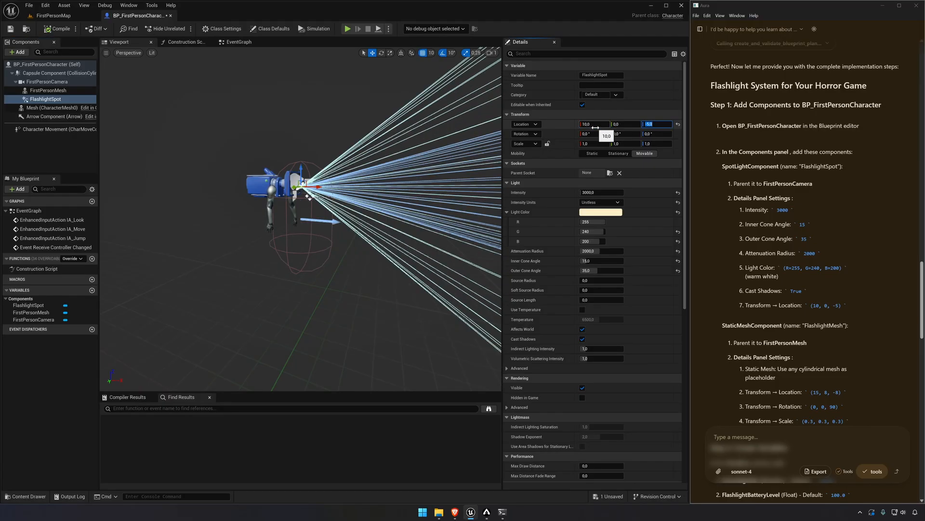
{"action": "left_click", "coordinate": [41, 31]}
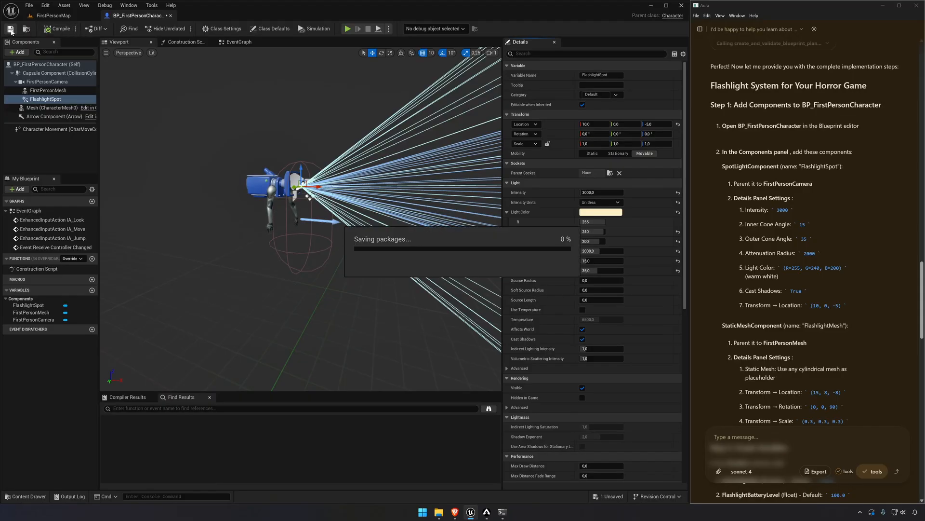
- Add a Boolean variable named IsFlashlightOn to the character blueprint, following Aura's Step 2
{"action": "scroll", "coordinate": [767, 201], "scroll_direction": "down", "scroll_amount": 5}
{"action": "scroll", "coordinate": [766, 202], "scroll_direction": "down", "scroll_amount": 3}
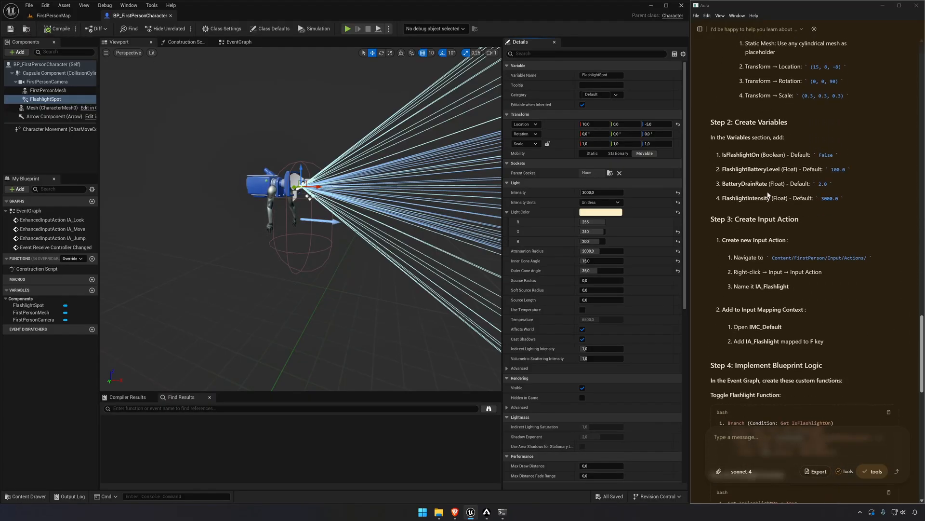
{"action": "left_click", "coordinate": [92, 290]}
{"action": "type", "text": "Is"}
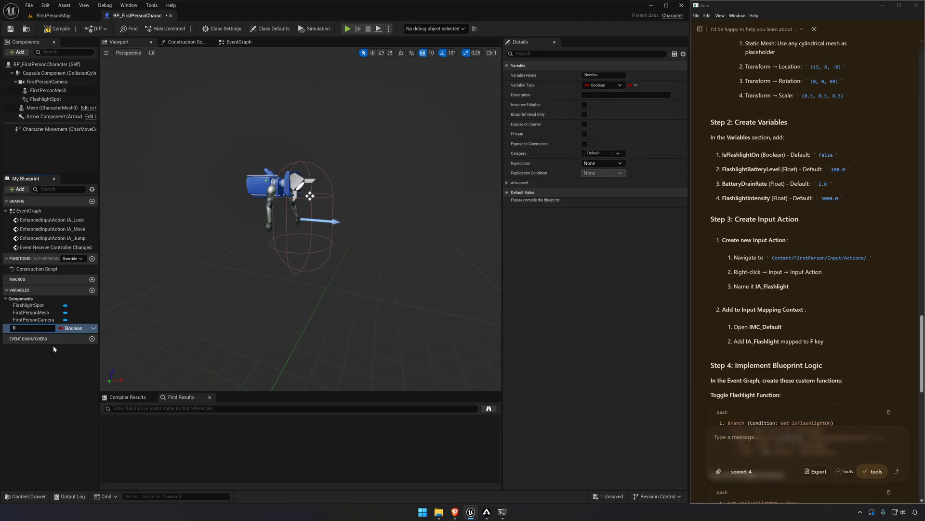
{"action": "type", "text": "FlashlightOn"}
{"action": "key", "text": "Return"}
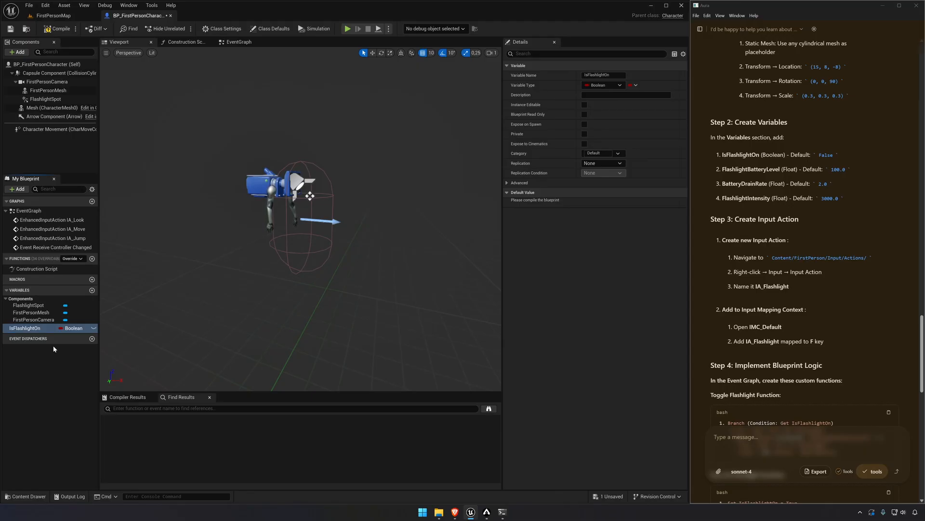
- Add a variable of type Float named FlashlightBatteryLevel to the character blueprint
{"action": "left_click", "coordinate": [92, 290]}
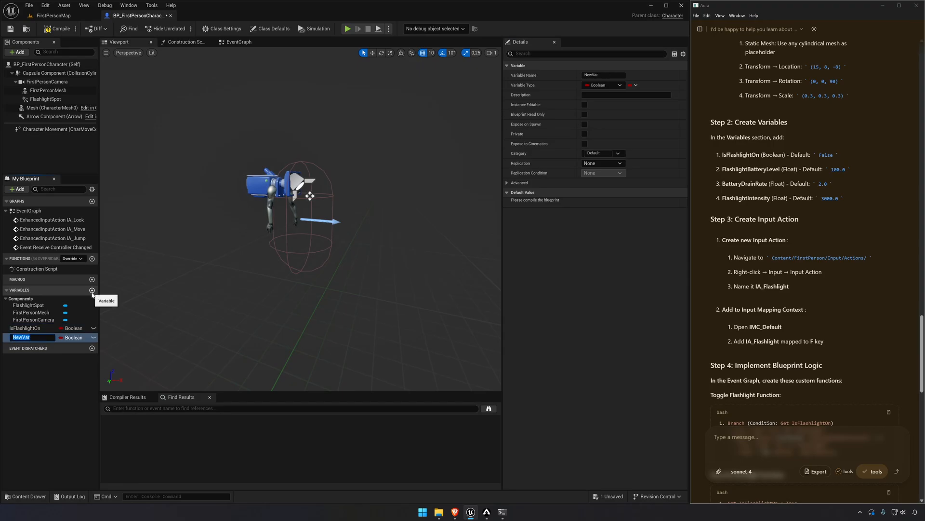
{"action": "left_click", "coordinate": [72, 338]}
{"action": "type", "text": "float"}
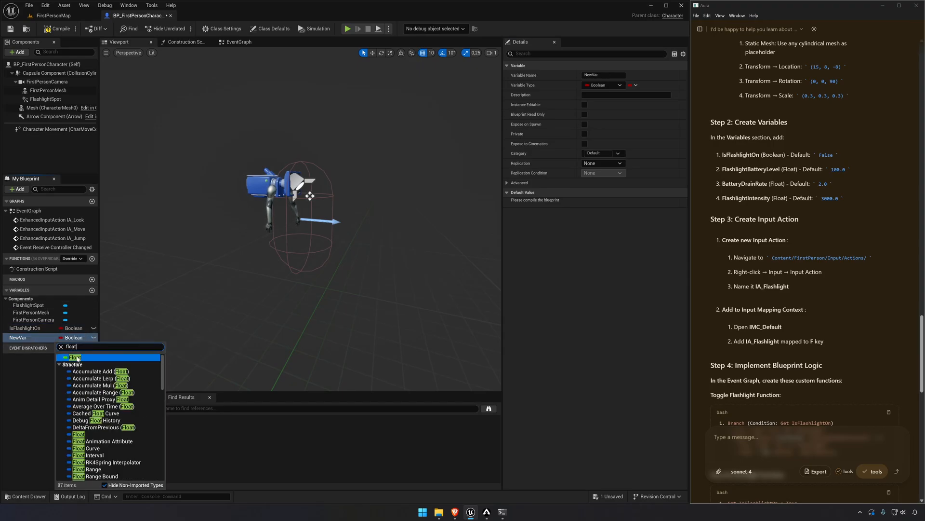
{"action": "left_click", "coordinate": [75, 358]}
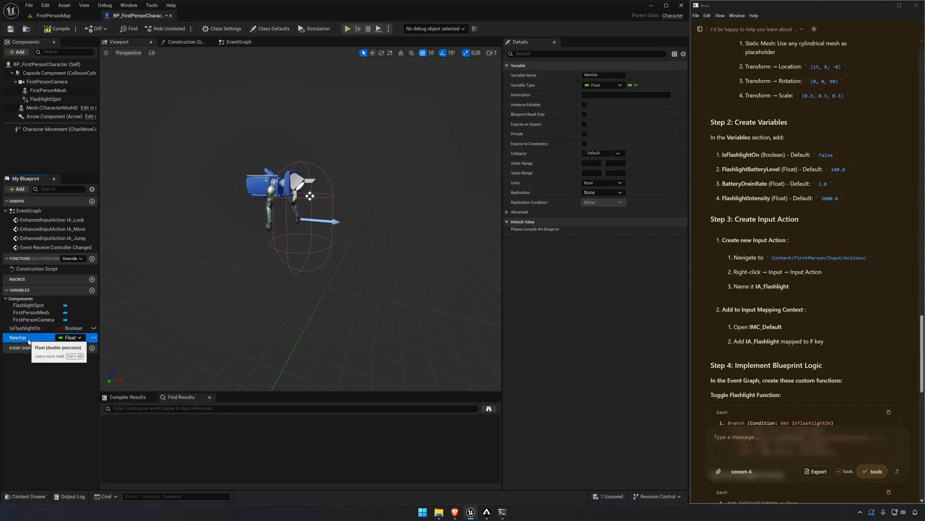
{"action": "key", "text": "F2"}
{"action": "type", "text": "FlashlightBat"}
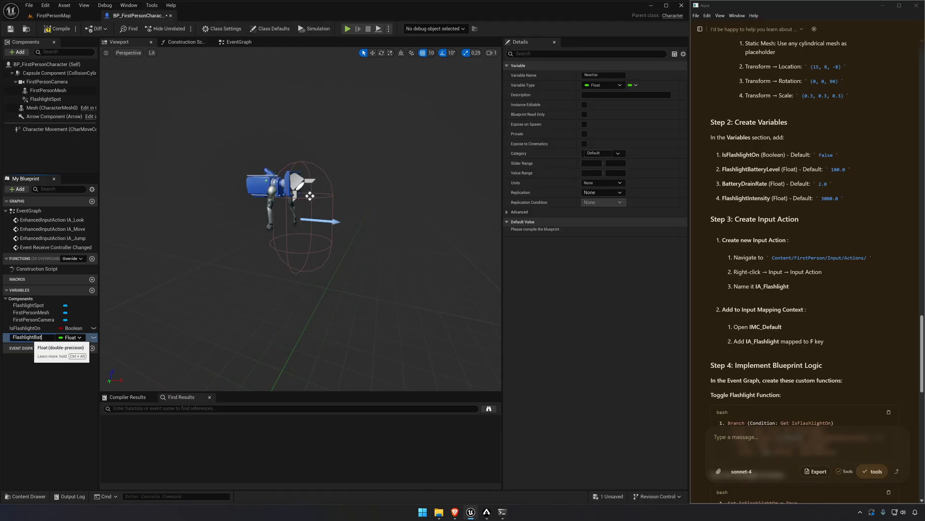
{"action": "type", "text": "teryLevel"}
{"action": "key", "text": "Return"}
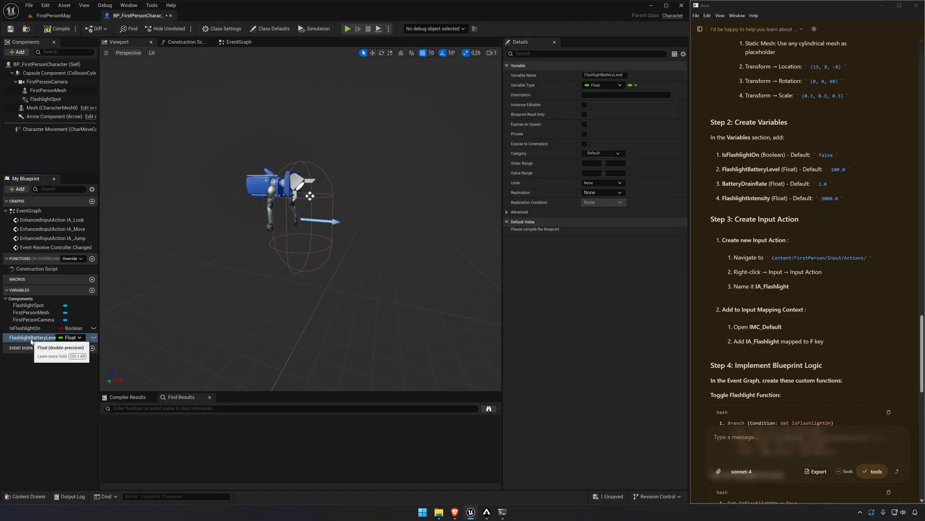
- Add a Float variable named BatteryDrainRate to the character blueprint
{"action": "left_click", "coordinate": [92, 291]}
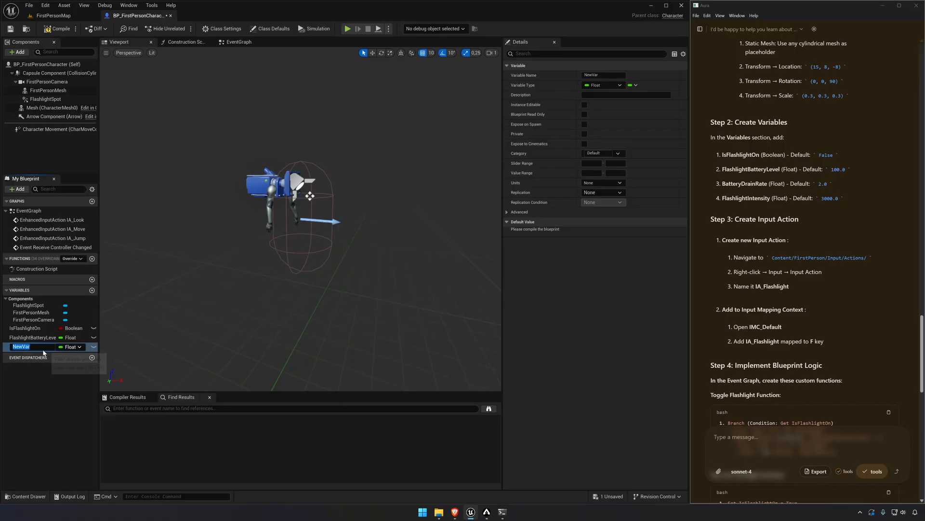
{"action": "type", "text": "BatteryDrai"}
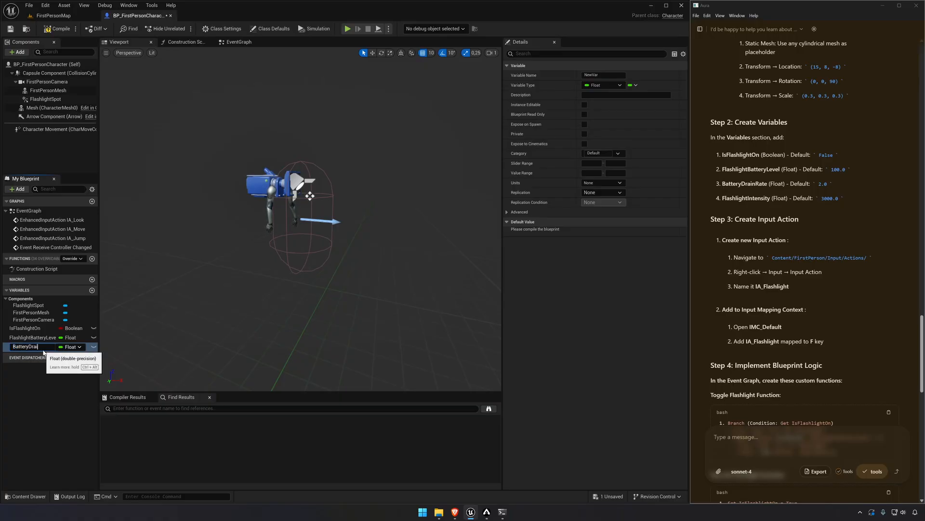
{"action": "type", "text": "nRate"}
{"action": "key", "text": "Return"}
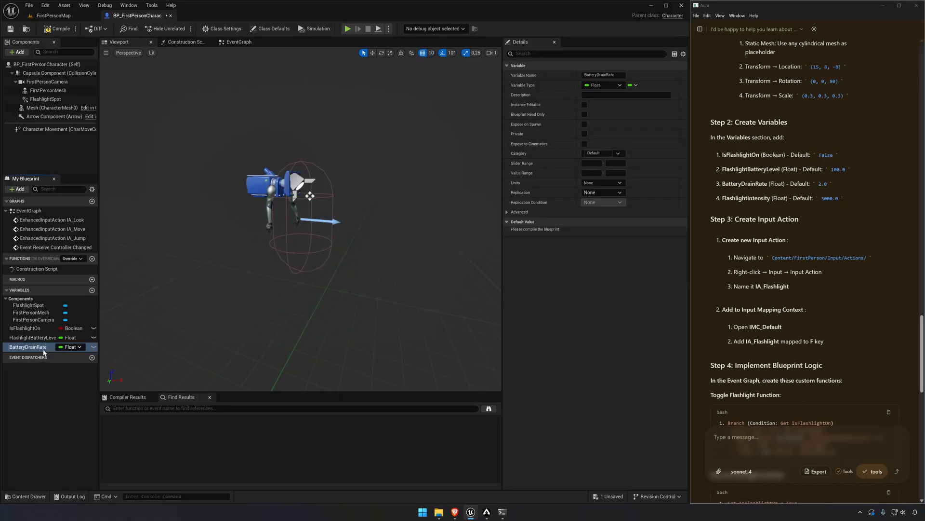
{"action": "left_click", "coordinate": [266, 313]}
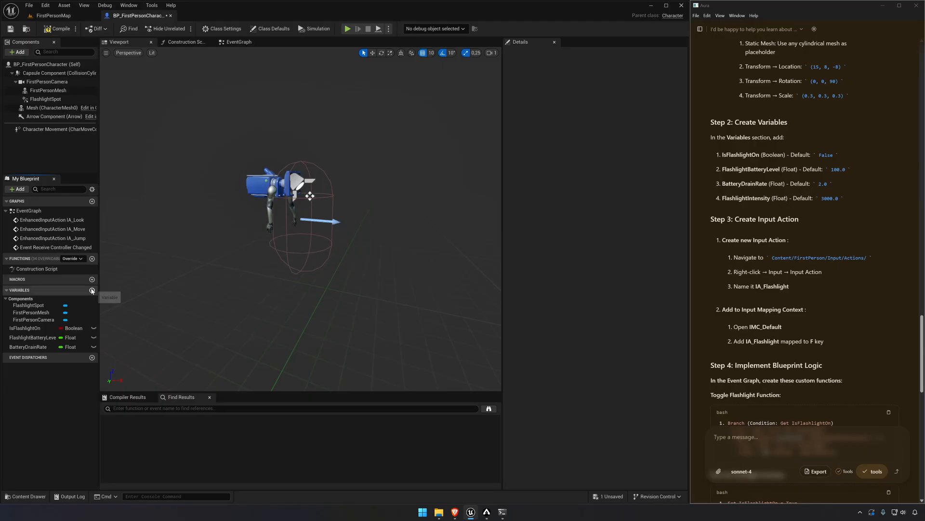
- Add a Float variable named FlashlightIntensity to the character blueprint, correcting the spelling of its name
{"action": "left_click", "coordinate": [92, 290]}
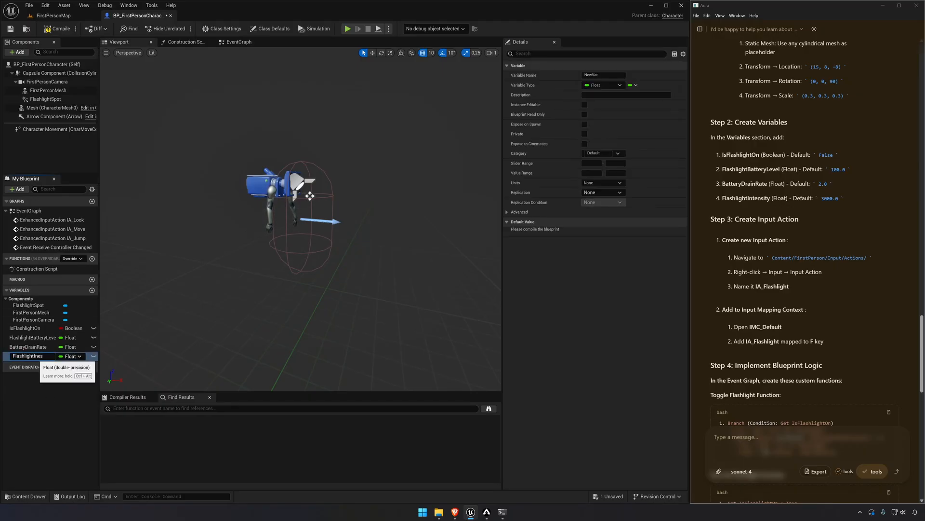
{"action": "type", "text": "FlashlightIntensity"}
{"action": "key", "text": "Return"}
{"action": "left_click", "coordinate": [46, 357]}
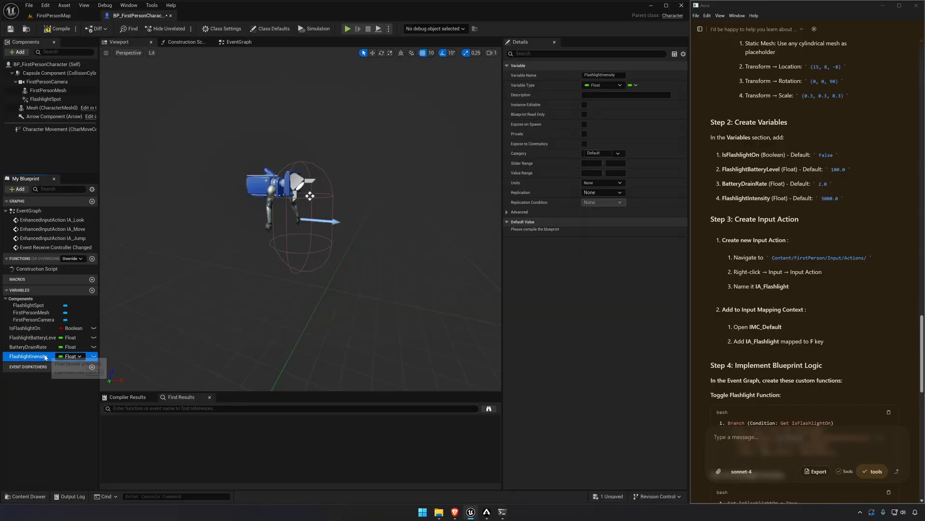
{"action": "left_click", "coordinate": [38, 355]}
{"action": "type", "text": "t"}
{"action": "key", "text": "Return"}
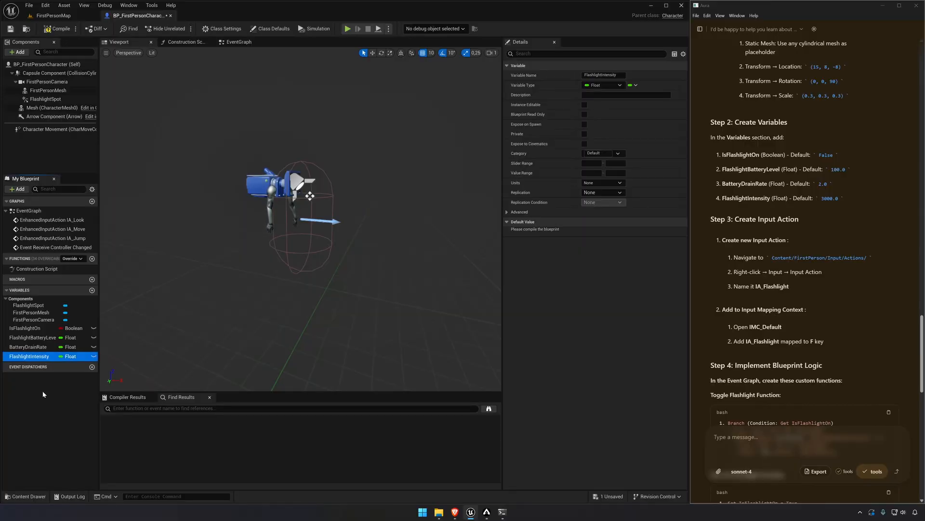
- Compile the blueprint and set FlashlightBatteryLevel's default value to 100
{"action": "left_click", "coordinate": [38, 338]}
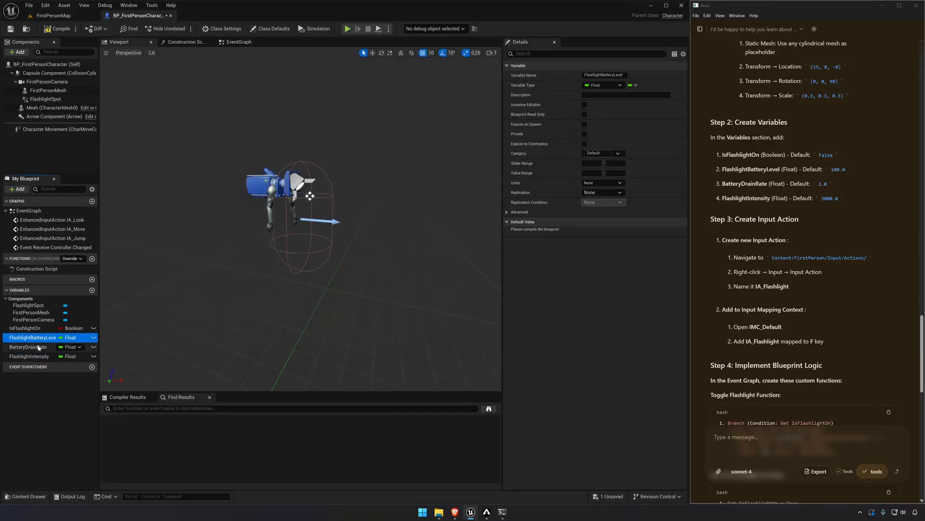
{"action": "left_click", "coordinate": [59, 28]}
{"action": "left_click", "coordinate": [600, 232]}
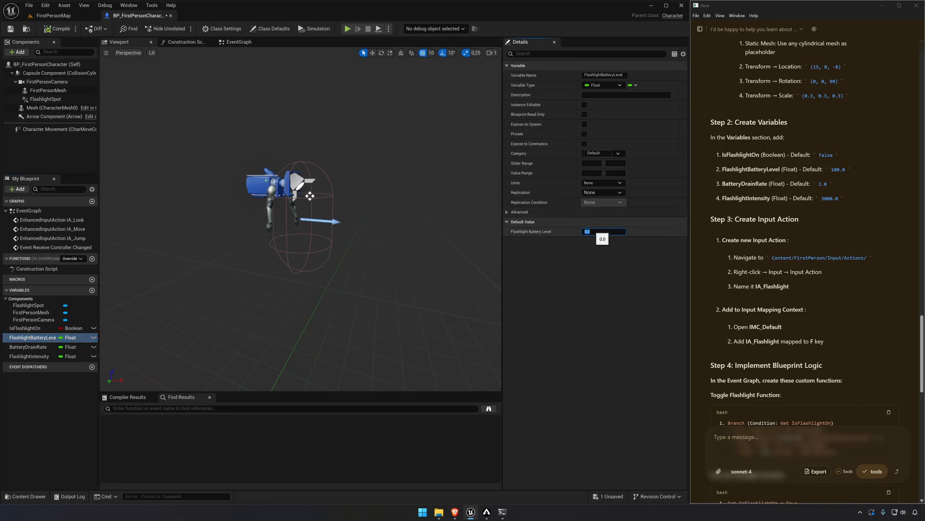
{"action": "type", "text": "100"}
{"action": "key", "text": "Return"}
- Edit BatteryDrainRate's default value and set FlashlightIntensity's default value to 3000
{"action": "left_click", "coordinate": [29, 346]}
{"action": "left_click", "coordinate": [599, 235]}
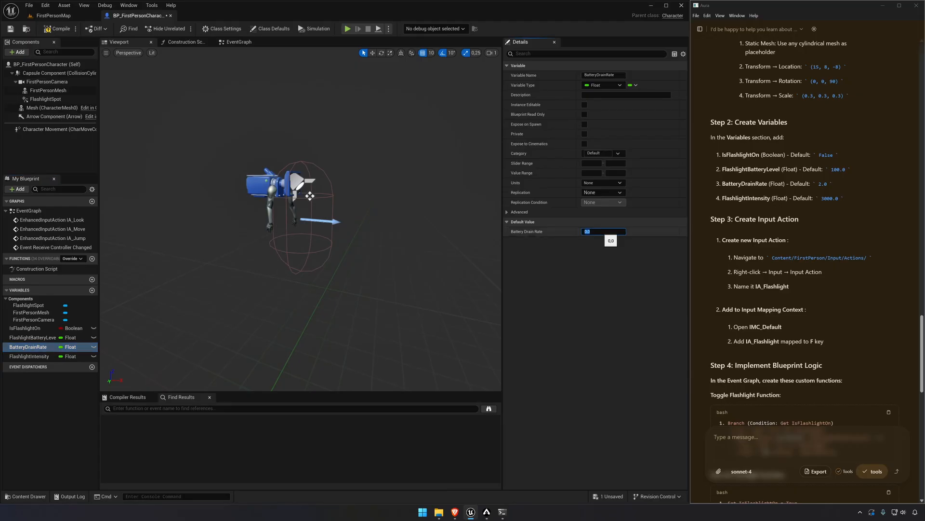
{"action": "left_click", "coordinate": [29, 357]}
{"action": "left_click", "coordinate": [600, 233]}
{"action": "type", "text": "3000"}
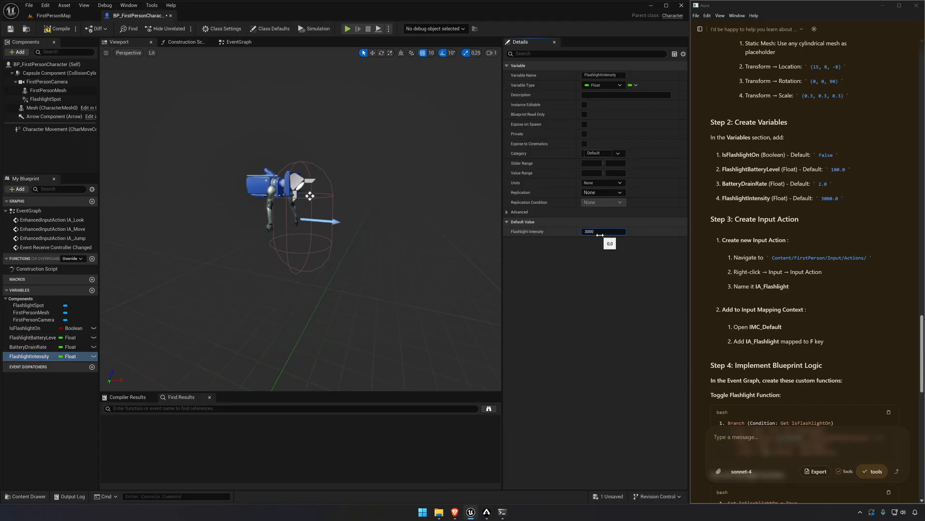
{"action": "key", "text": "Return"}
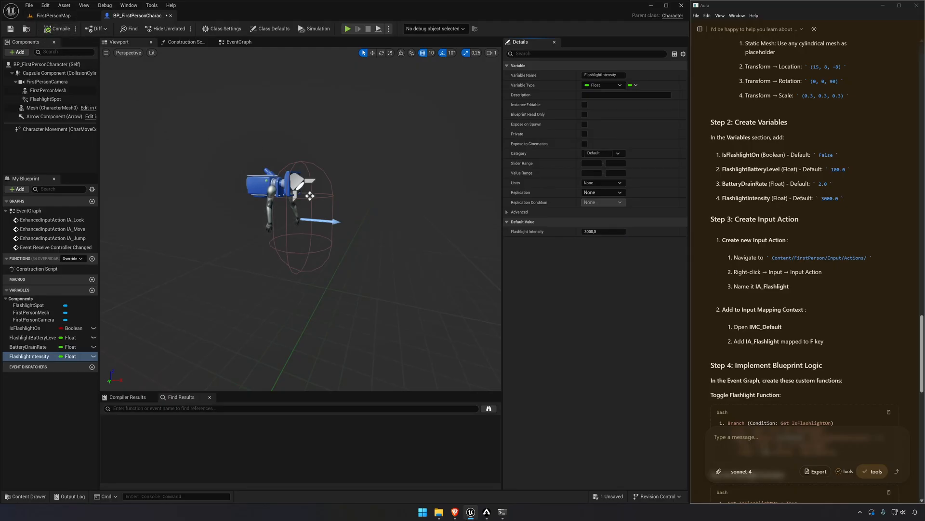
- Create an Input Action asset named IA_Flashlight in the project's Content/FirstPerson/Input/Actions folder
{"action": "left_click", "coordinate": [37, 496]}
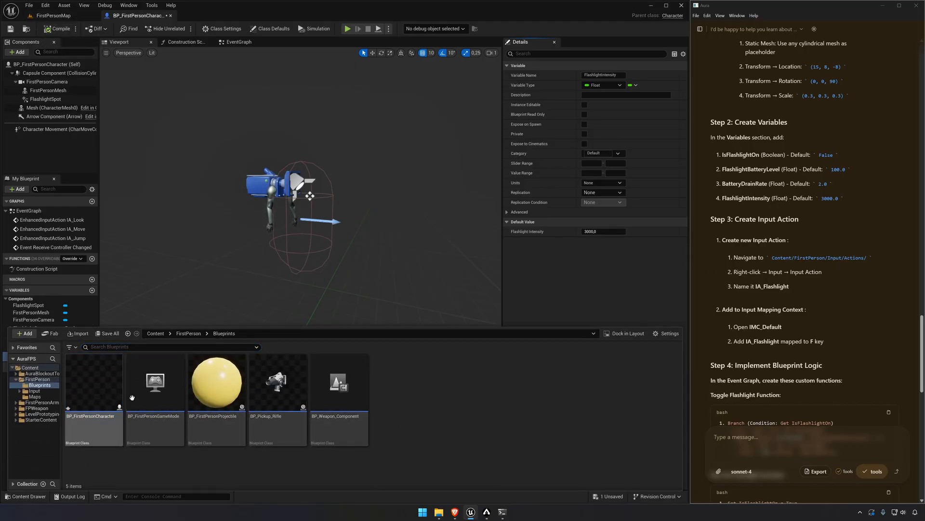
{"action": "left_click", "coordinate": [35, 391]}
{"action": "double_click", "coordinate": [94, 380]}
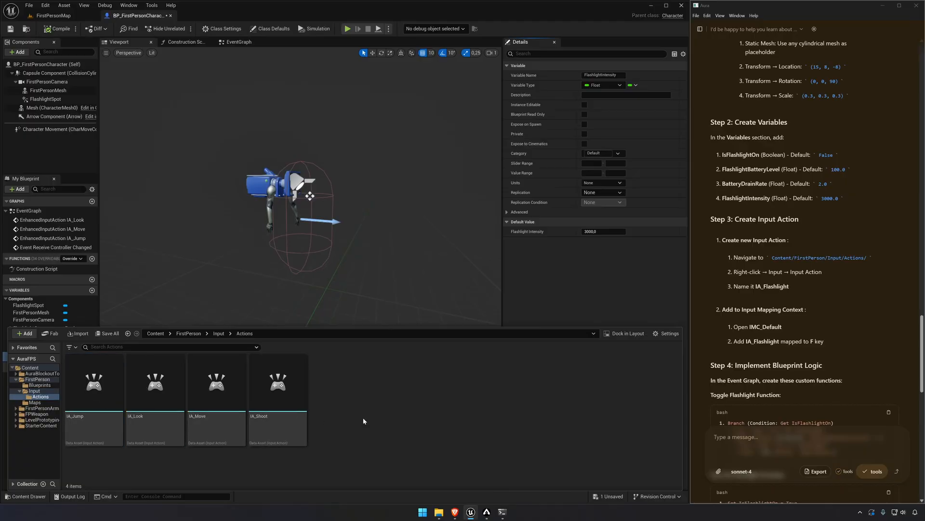
{"action": "right_click", "coordinate": [320, 398]}
{"action": "mouse_move", "coordinate": [352, 301]}
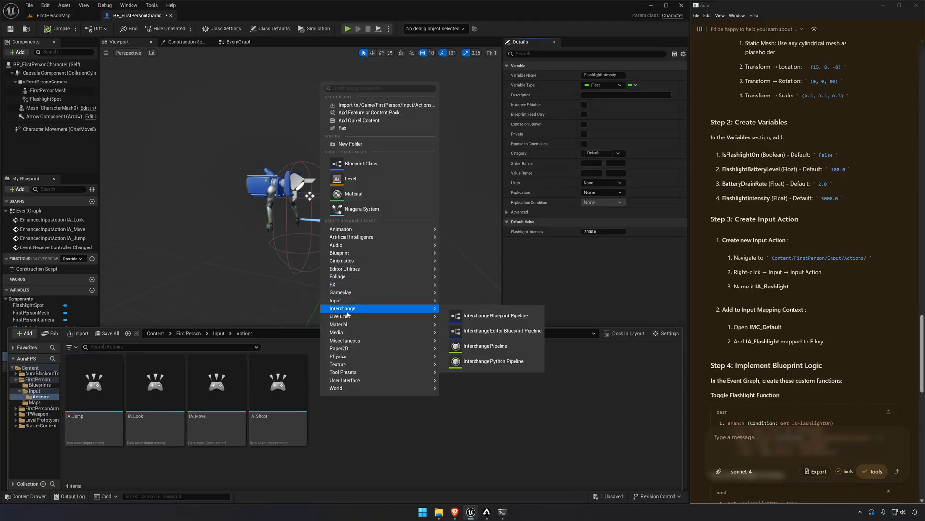
{"action": "left_click", "coordinate": [470, 338]}
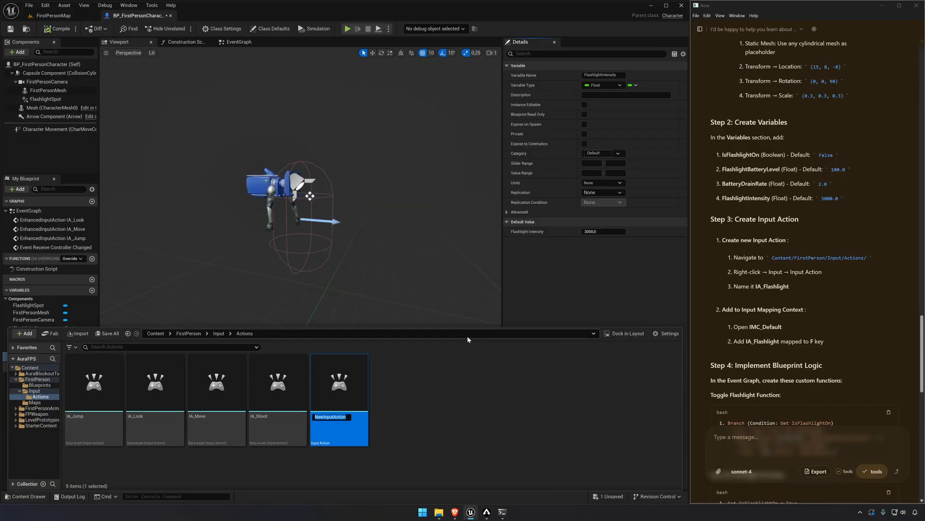
{"action": "type", "text": "IA_Flashlight"}
{"action": "key", "text": "Return"}
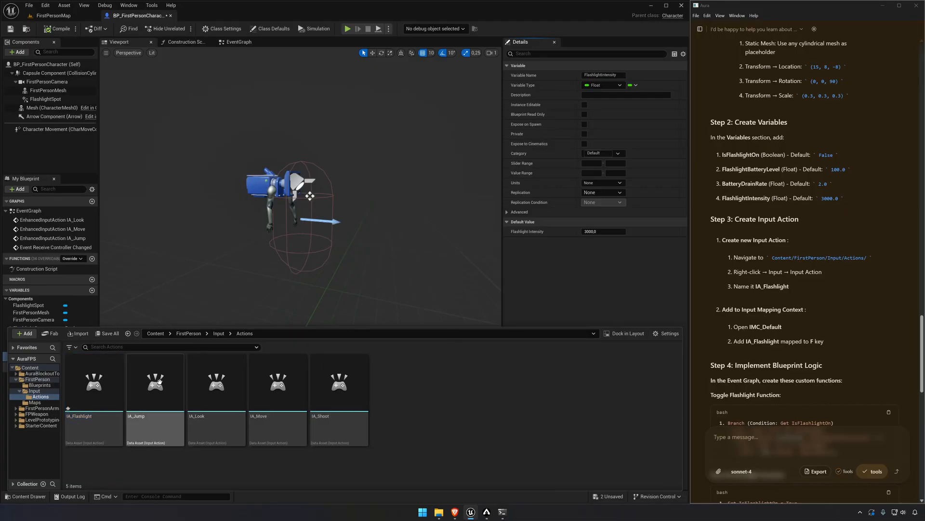
- Open the IMC_Default input mapping context in the Input folder and add a new mapping entry
{"action": "left_click", "coordinate": [94, 383]}
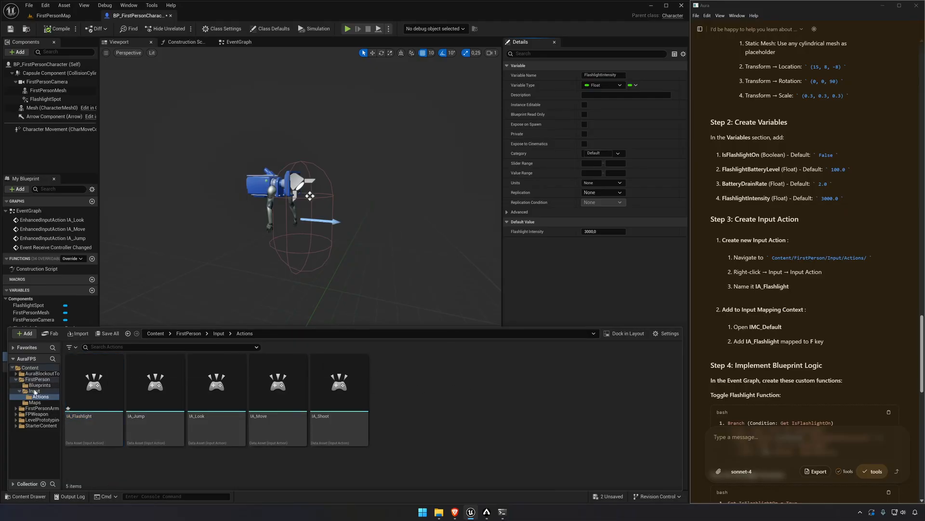
{"action": "left_click", "coordinate": [34, 391]}
{"action": "double_click", "coordinate": [150, 400]}
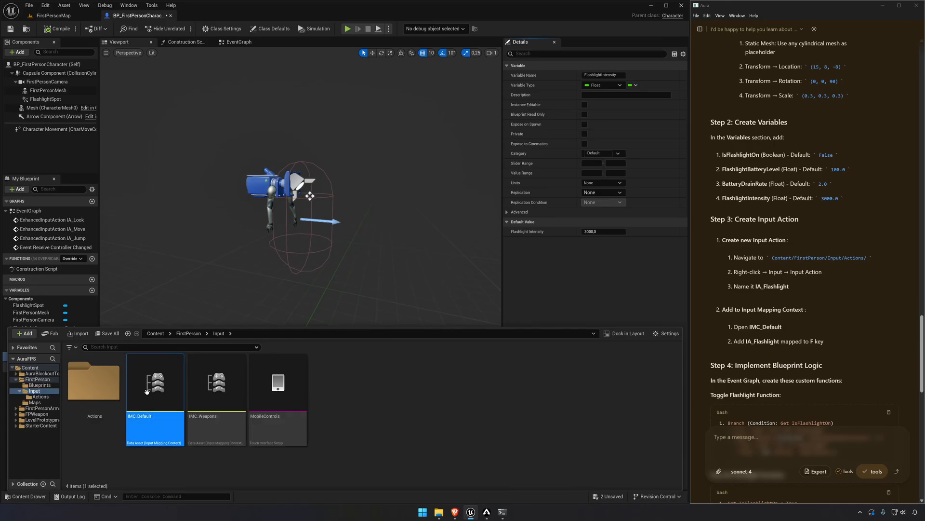
{"action": "left_click", "coordinate": [6, 75]}
{"action": "left_click", "coordinate": [33, 74]}
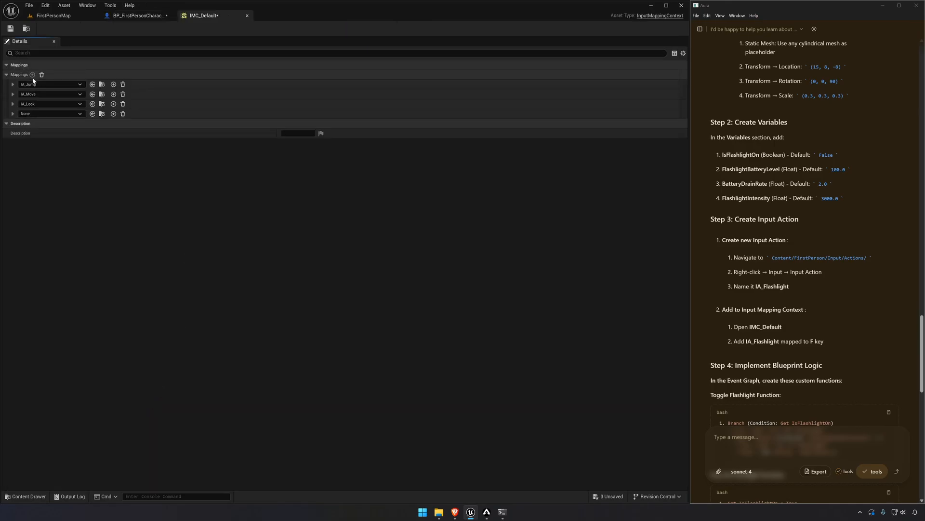
- Assign IA_Flashlight to the new mapping entry and bind it to the F key
{"action": "left_click", "coordinate": [42, 113]}
{"action": "type", "text": "flash"}
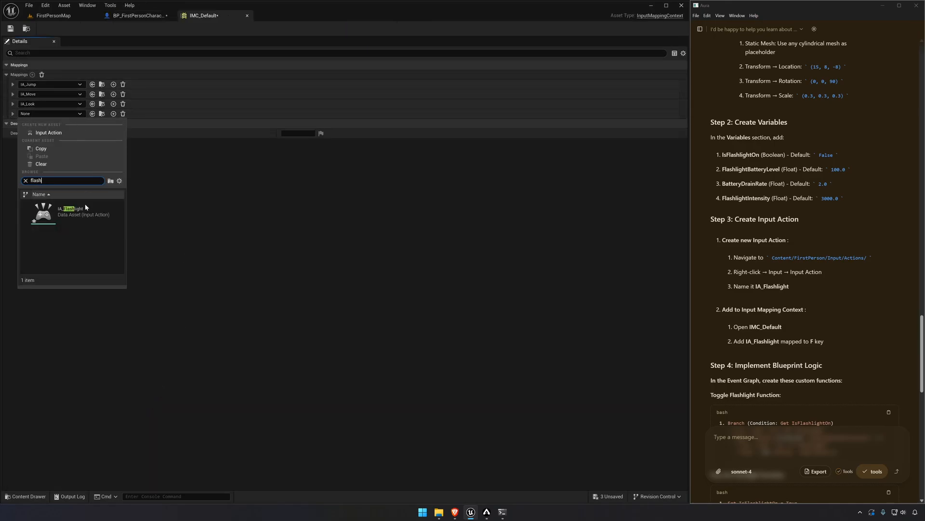
{"action": "left_click", "coordinate": [72, 213]}
{"action": "left_click", "coordinate": [12, 114]}
{"action": "left_click", "coordinate": [32, 123]}
{"action": "key", "text": "f"}
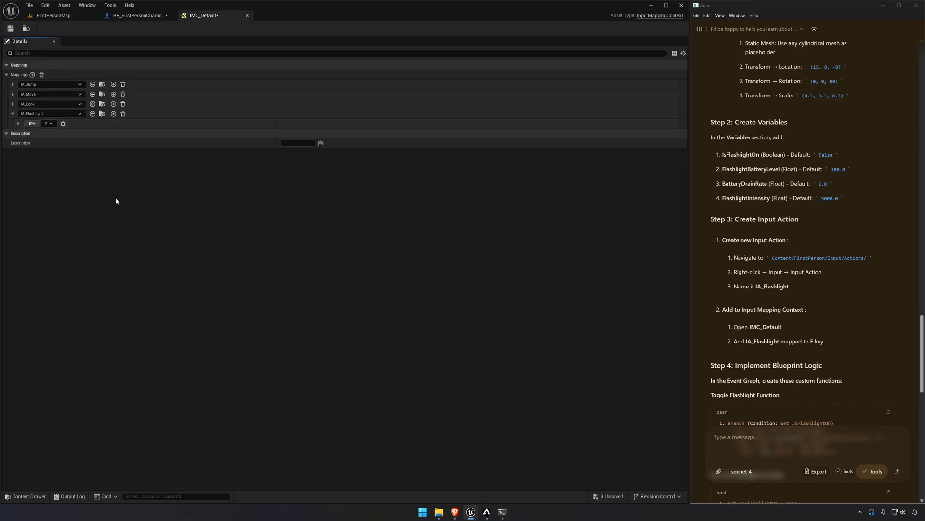
- Add the IA_Flashlight enhanced input action event to an empty area of BP_FirstPersonCharacter's Event Graph
{"action": "left_click", "coordinate": [137, 16]}
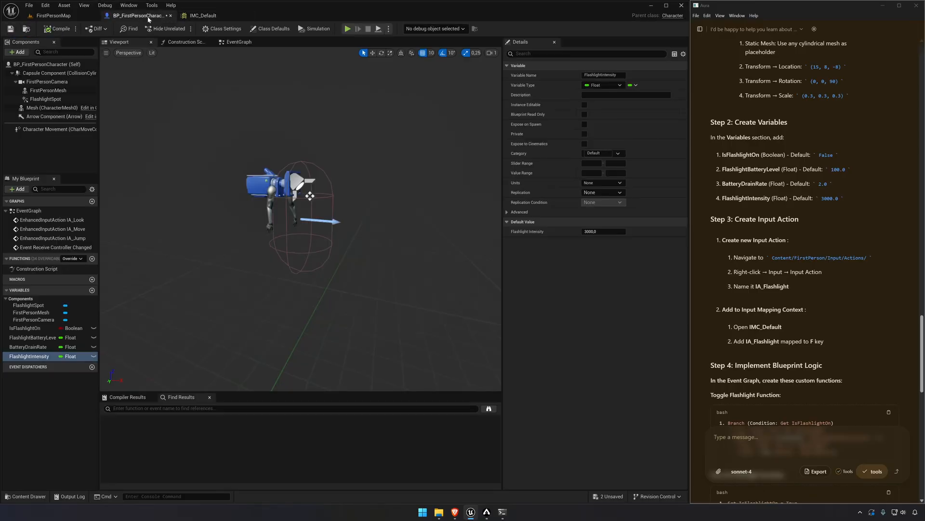
{"action": "scroll", "coordinate": [831, 273], "scroll_direction": "down", "scroll_amount": 5}
{"action": "scroll", "coordinate": [831, 272], "scroll_direction": "down", "scroll_amount": 2}
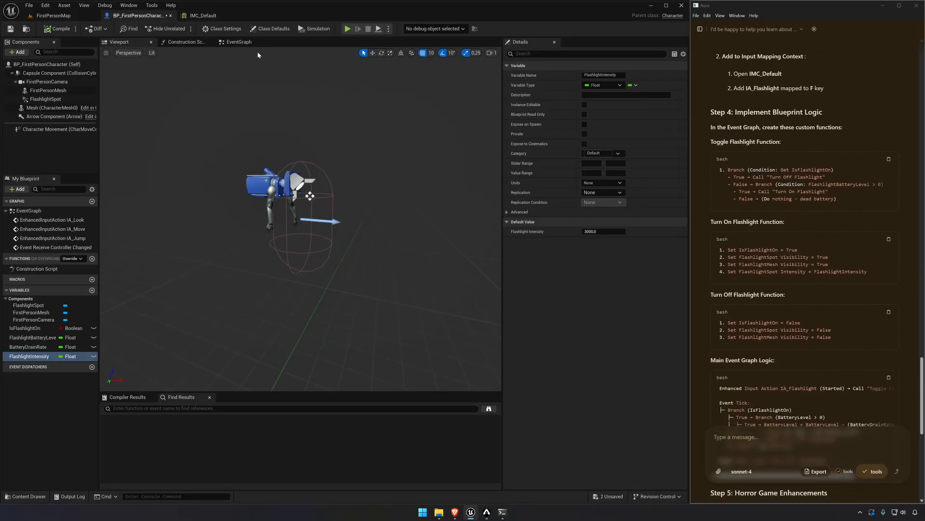
{"action": "left_click", "coordinate": [239, 42]}
{"action": "right_click_drag", "start_coordinate": [344, 248], "coordinate": [303, 247]}
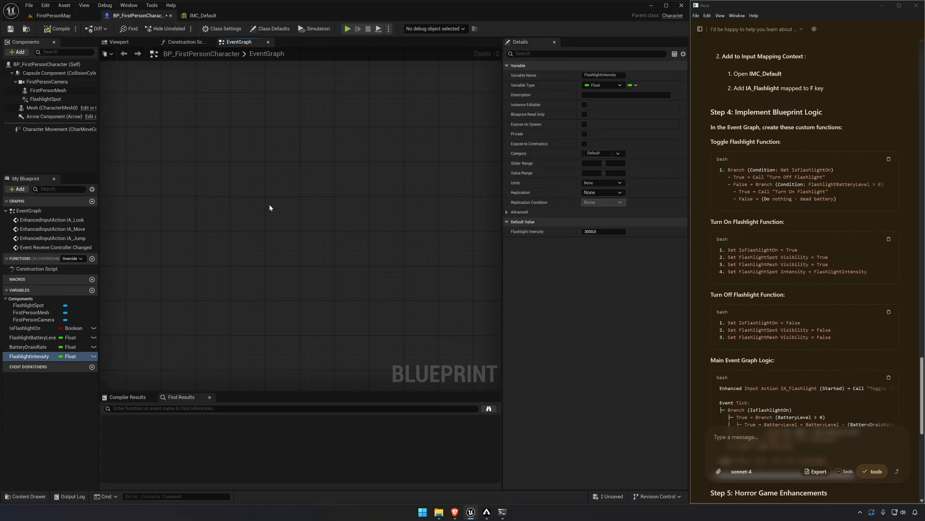
{"action": "right_click_drag", "start_coordinate": [269, 204], "coordinate": [454, 196]}
{"action": "right_click_drag", "start_coordinate": [355, 214], "coordinate": [358, 192]}
{"action": "right_click", "coordinate": [358, 193]}
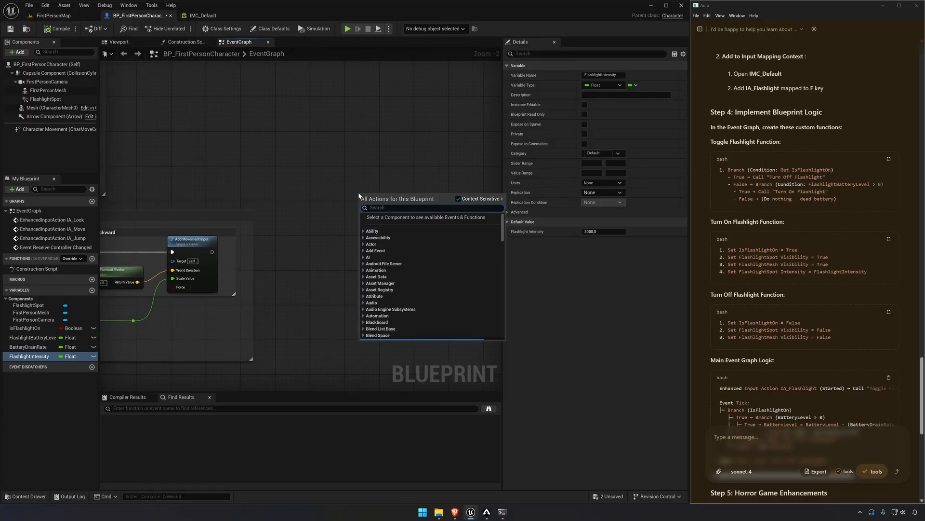
{"action": "type", "text": "Ia_flas"}
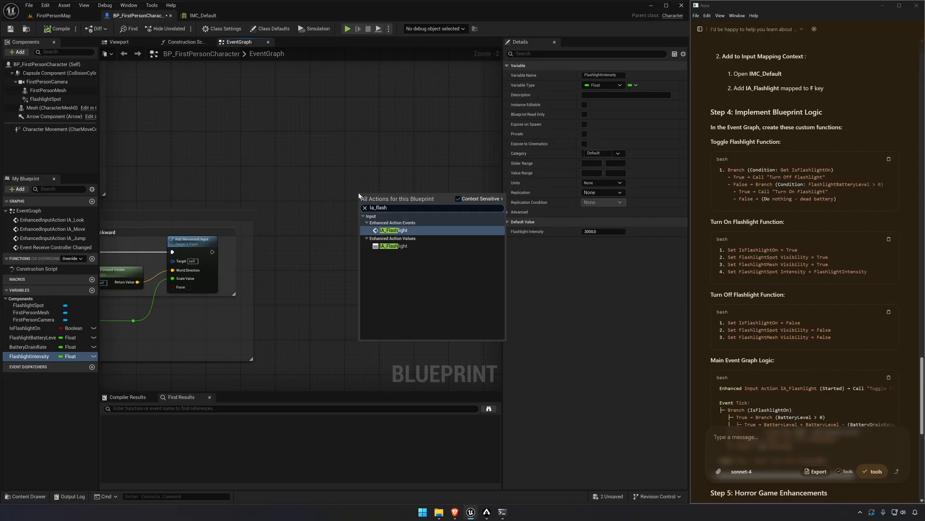
{"action": "type", "text": "h"}
{"action": "left_click", "coordinate": [393, 230]}
{"action": "right_click_drag", "start_coordinate": [439, 164], "coordinate": [305, 179]}
{"action": "left_click", "coordinate": [250, 188]}
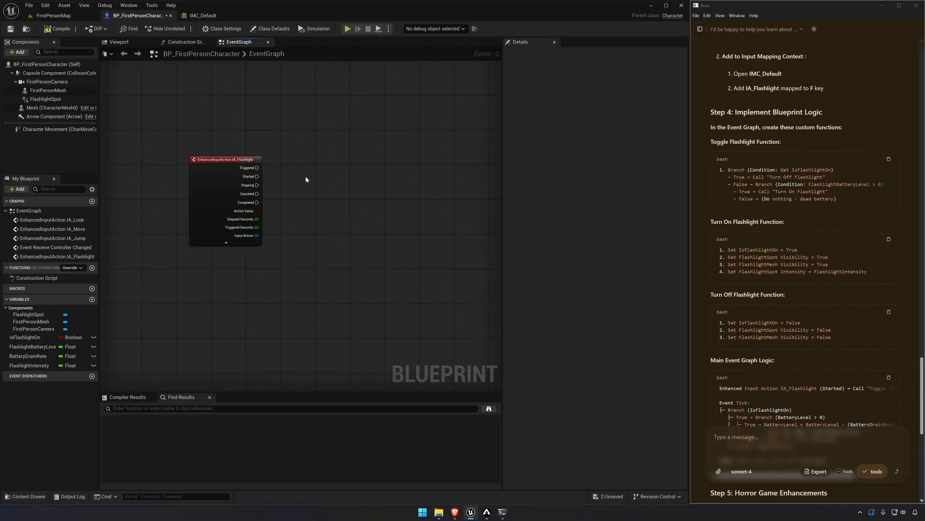
{"action": "left_click", "coordinate": [311, 169]}
{"action": "left_click_drag", "start_coordinate": [317, 177], "coordinate": [334, 169]}
{"action": "right_click_drag", "start_coordinate": [303, 213], "coordinate": [374, 224]}
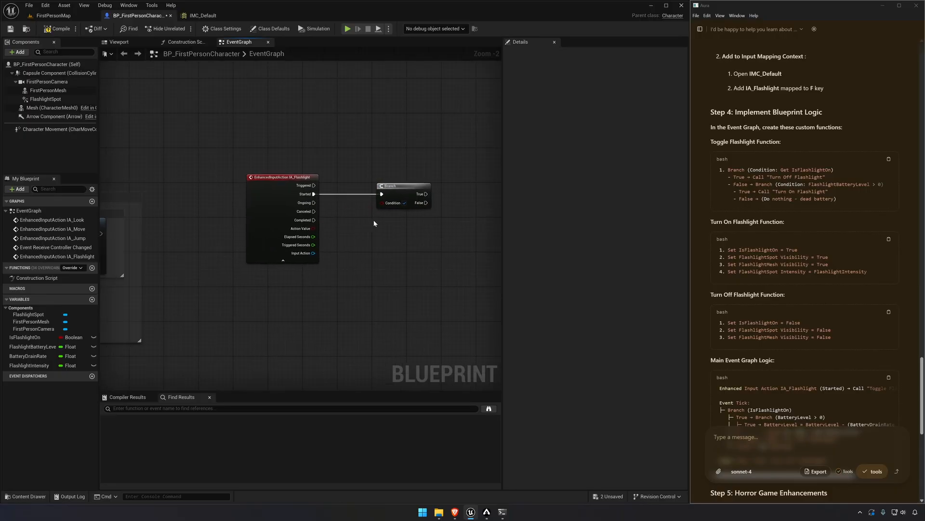
{"action": "left_click_drag", "start_coordinate": [24, 337], "coordinate": [291, 144]}
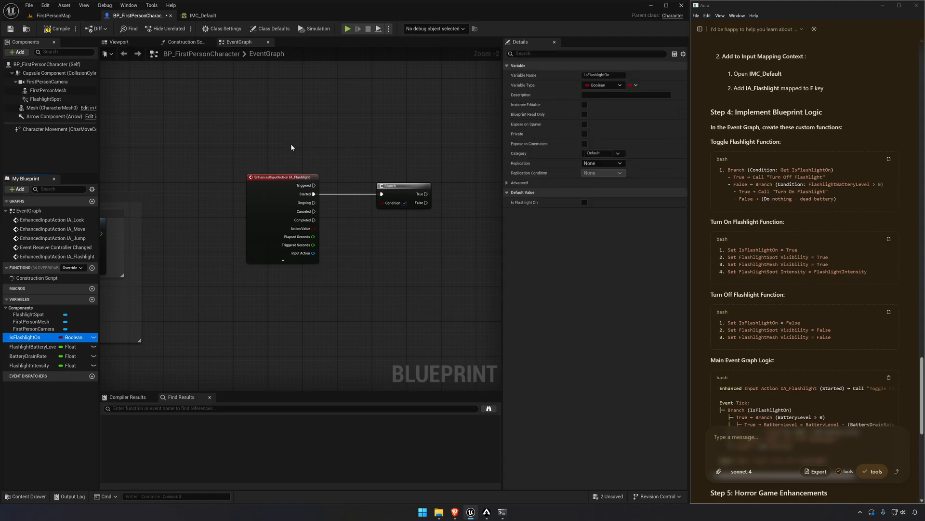
{"action": "left_click", "coordinate": [298, 153]}
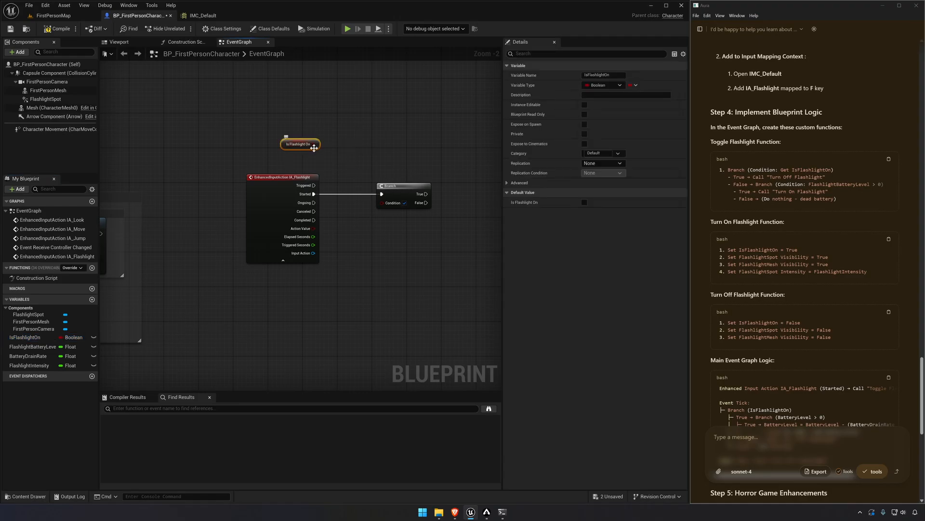
{"action": "left_click_drag", "start_coordinate": [316, 145], "coordinate": [383, 202]}
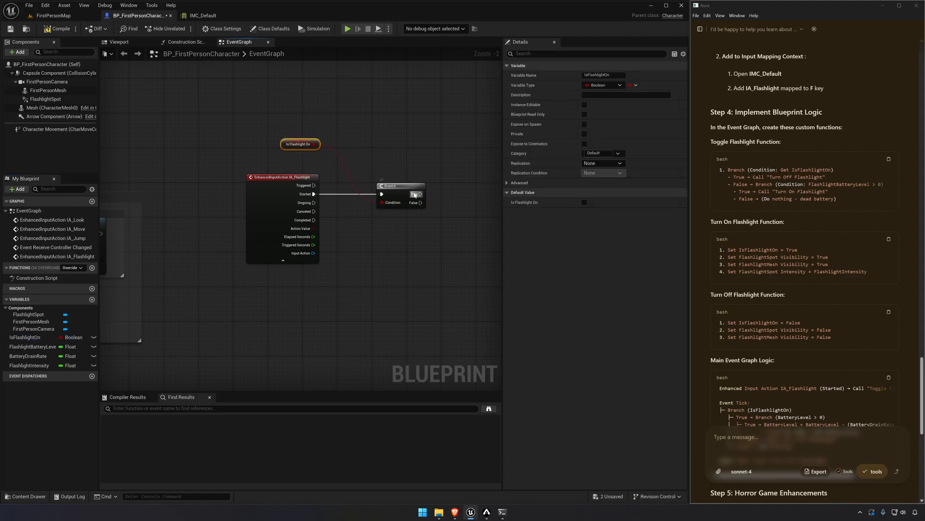
{"action": "right_click_drag", "start_coordinate": [424, 185], "coordinate": [318, 175]}
{"action": "left_click", "coordinate": [296, 188]}
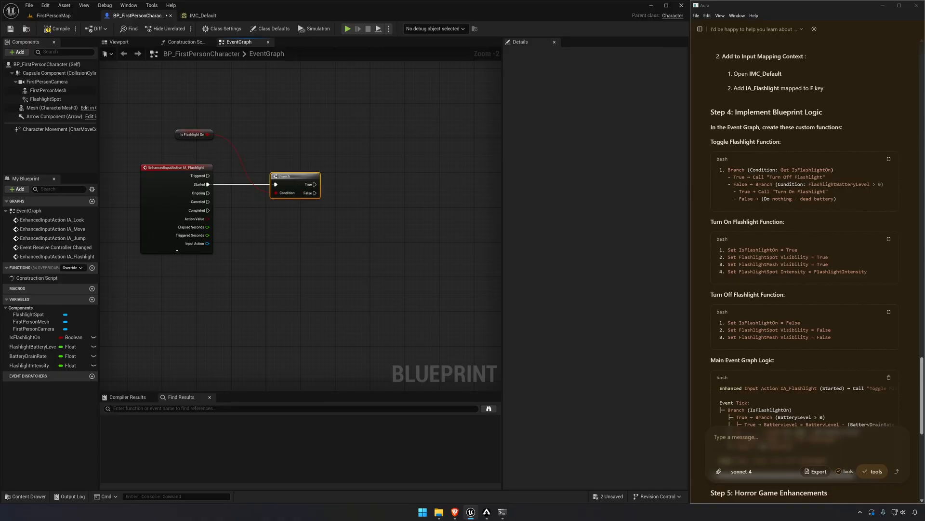
{"action": "left_click_drag", "start_coordinate": [786, 143], "coordinate": [710, 127]}
{"action": "left_click_drag", "start_coordinate": [240, 154], "coordinate": [240, 153]}
{"action": "key", "text": "Delete"}
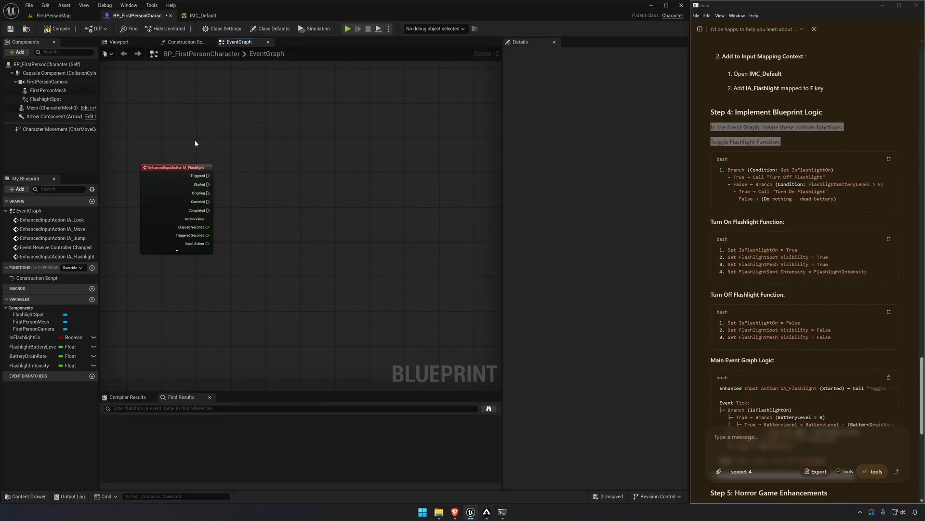
- Create a function named ToggleFlashlight in the character blueprint
{"action": "right_click_drag", "start_coordinate": [195, 143], "coordinate": [214, 107]}
{"action": "left_click", "coordinate": [92, 268]}
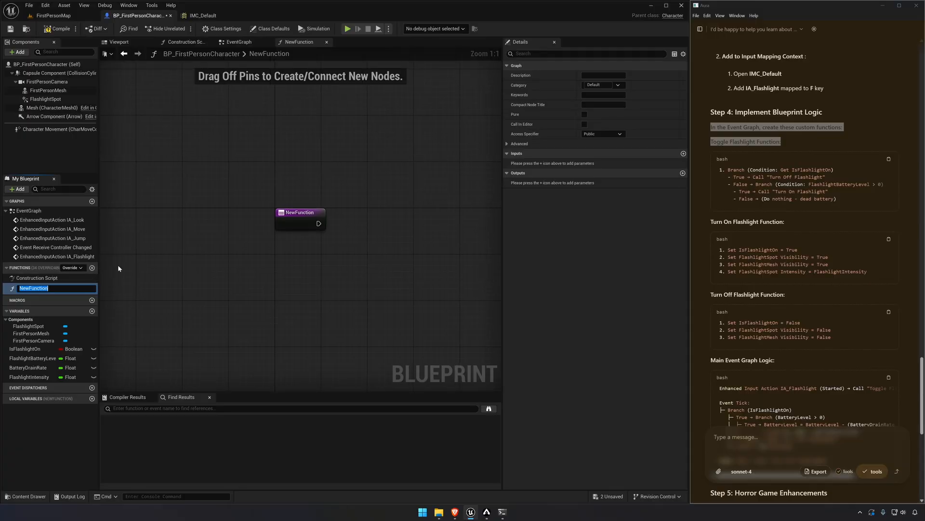
{"action": "type", "text": "ToggleFlashlight"}
{"action": "key", "text": "Return"}
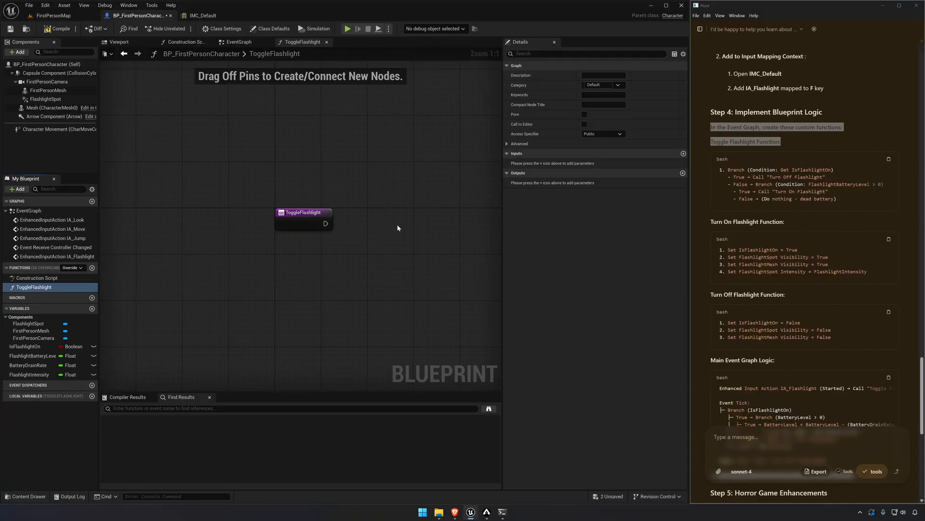
{"action": "right_click_drag", "start_coordinate": [386, 218], "coordinate": [335, 193]}
- Create two more blueprint functions named TurnOnFlashlight and TurnOffFlashlight
{"action": "left_click", "coordinate": [92, 268]}
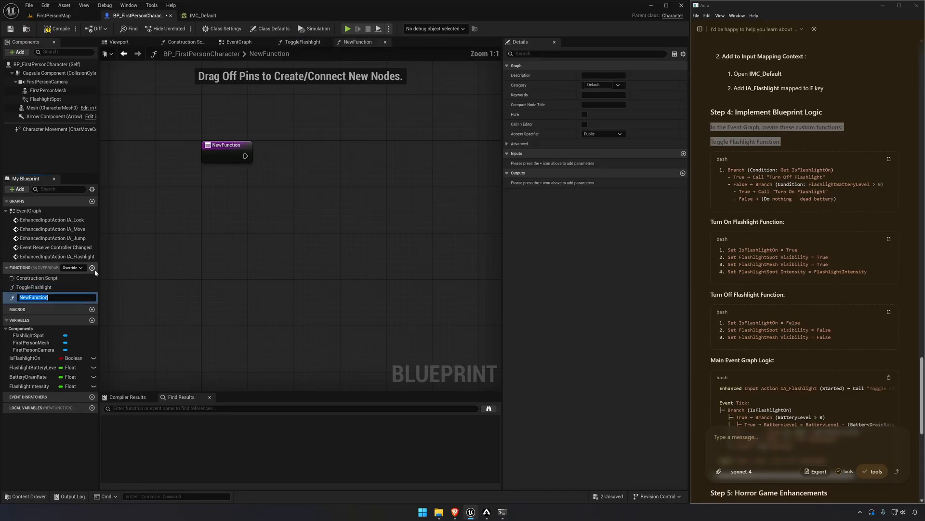
{"action": "type", "text": "TurnOnFlashlight"}
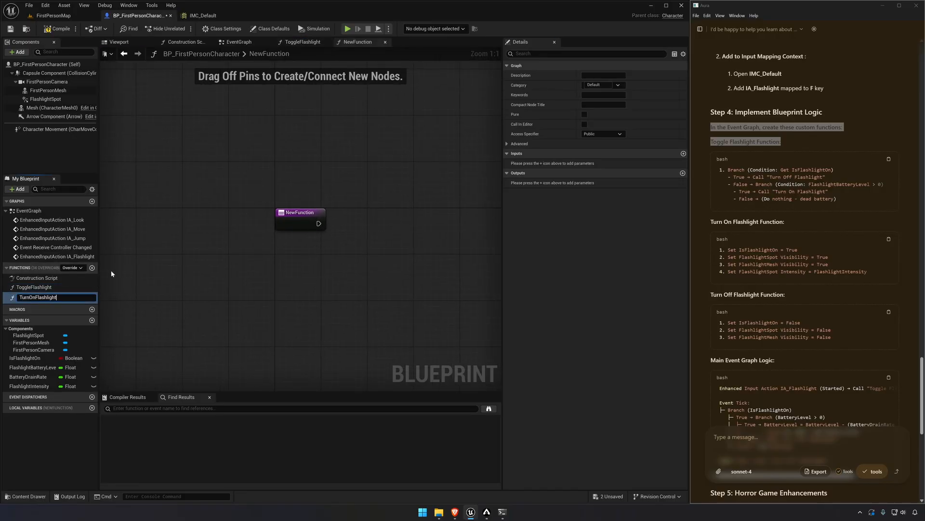
{"action": "key", "text": "Return"}
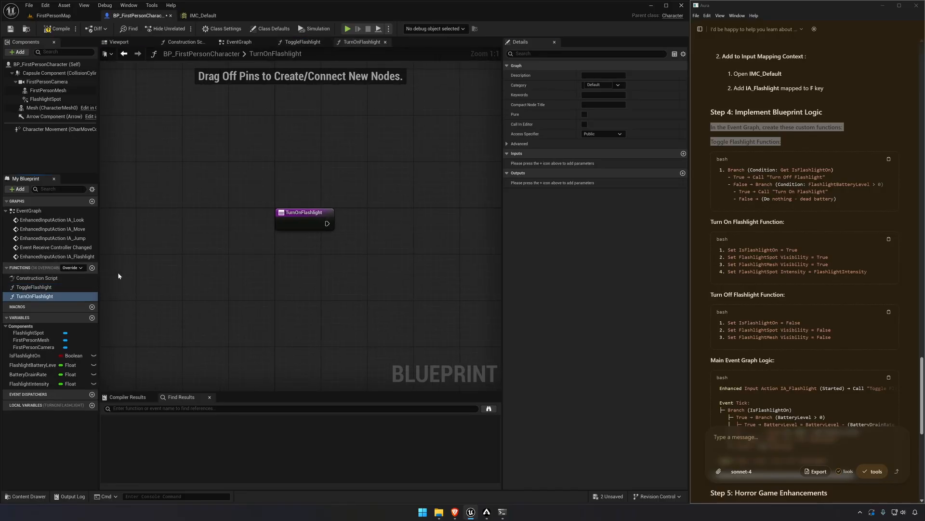
{"action": "left_click", "coordinate": [91, 268]}
{"action": "type", "text": "TurnOffFlashlight"}
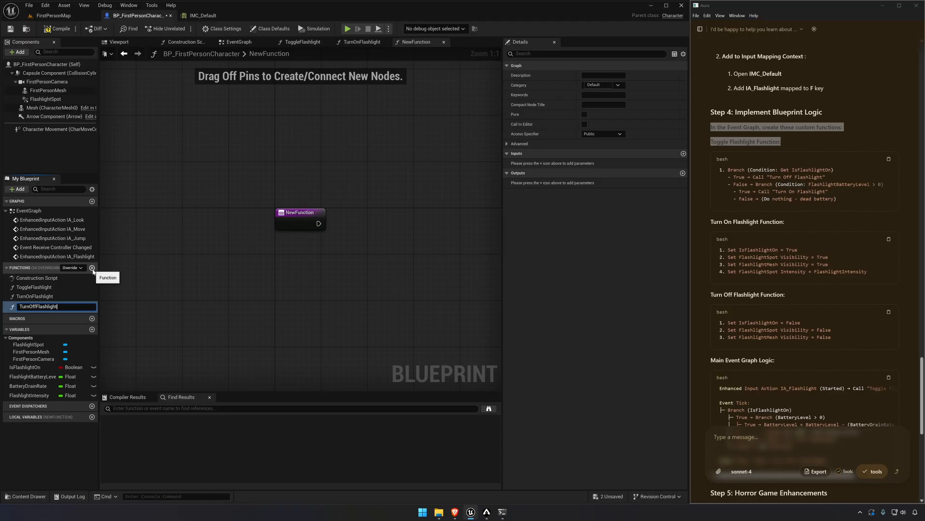
{"action": "key", "text": "Return"}
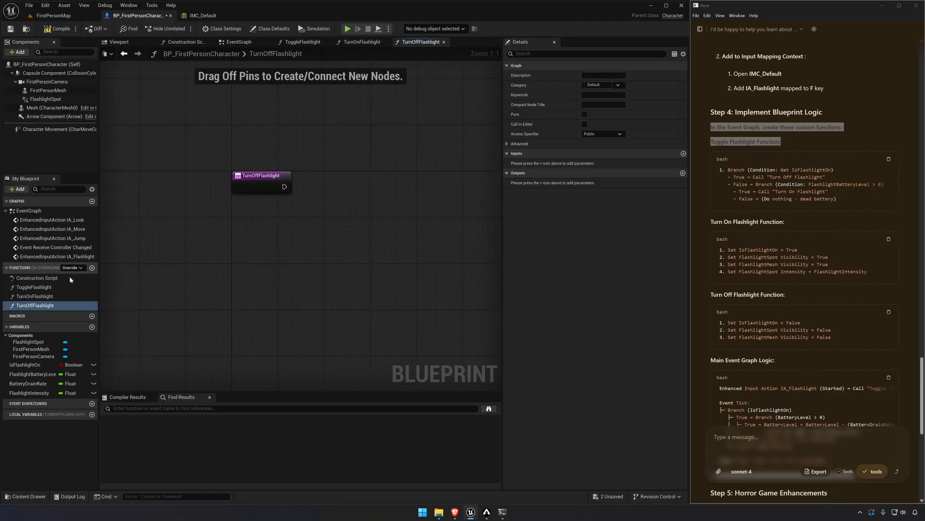
- In the ToggleFlashlight function, connect a Branch to the entry node and use IsFlashlightOn as its condition
{"action": "double_click", "coordinate": [41, 288]}
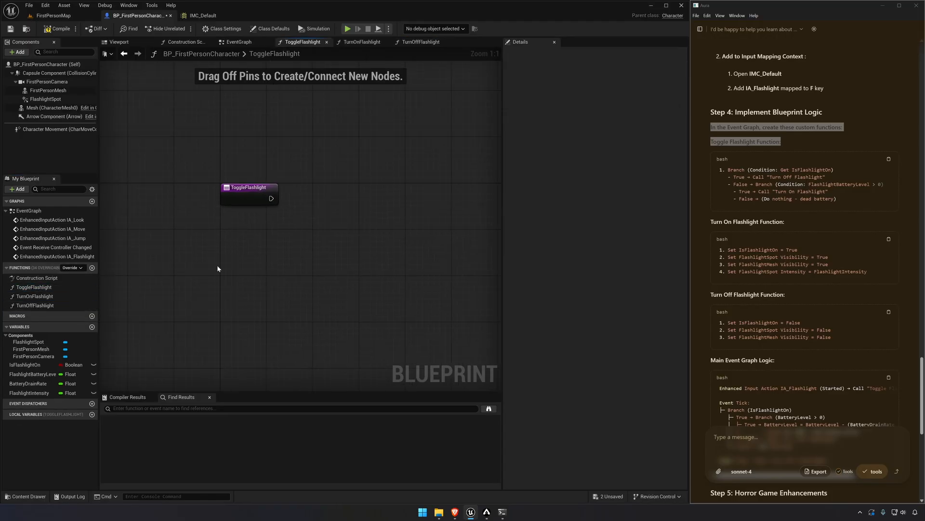
{"action": "left_click", "coordinate": [293, 176]}
{"action": "left_click_drag", "start_coordinate": [283, 183], "coordinate": [212, 182]}
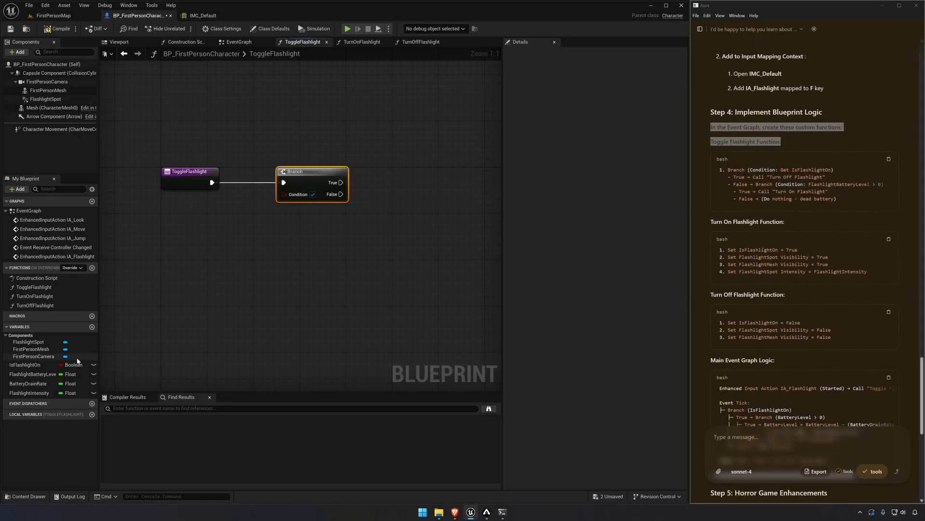
{"action": "left_click_drag", "start_coordinate": [77, 363], "coordinate": [285, 194]}
{"action": "left_click", "coordinate": [234, 229]}
{"action": "right_click_drag", "start_coordinate": [285, 195], "coordinate": [206, 194]}
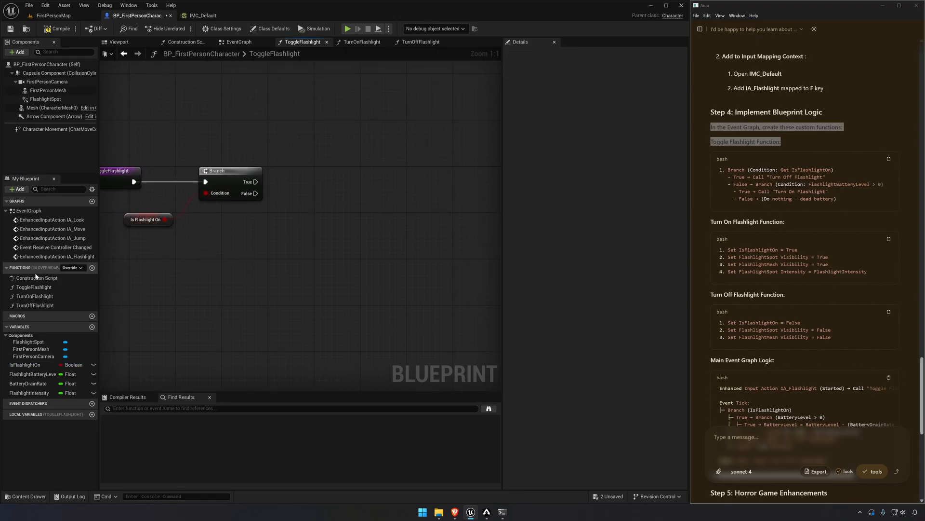
- Call TurnOffFlashlight from the Branch's True output and connect a second Branch to its False output
{"action": "left_click_drag", "start_coordinate": [35, 305], "coordinate": [255, 182]}
{"action": "right_click_drag", "start_coordinate": [329, 232], "coordinate": [304, 209]}
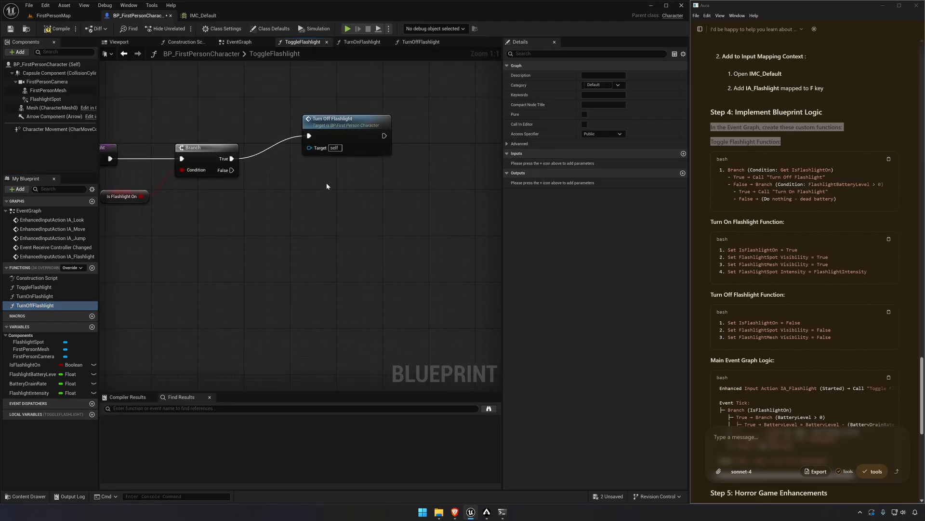
{"action": "left_click", "coordinate": [733, 184]}
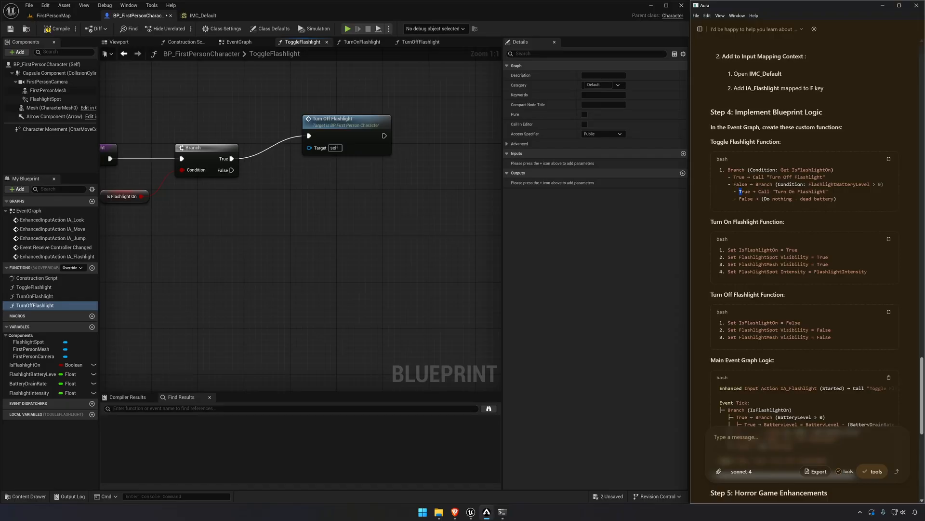
{"action": "left_click", "coordinate": [277, 203]}
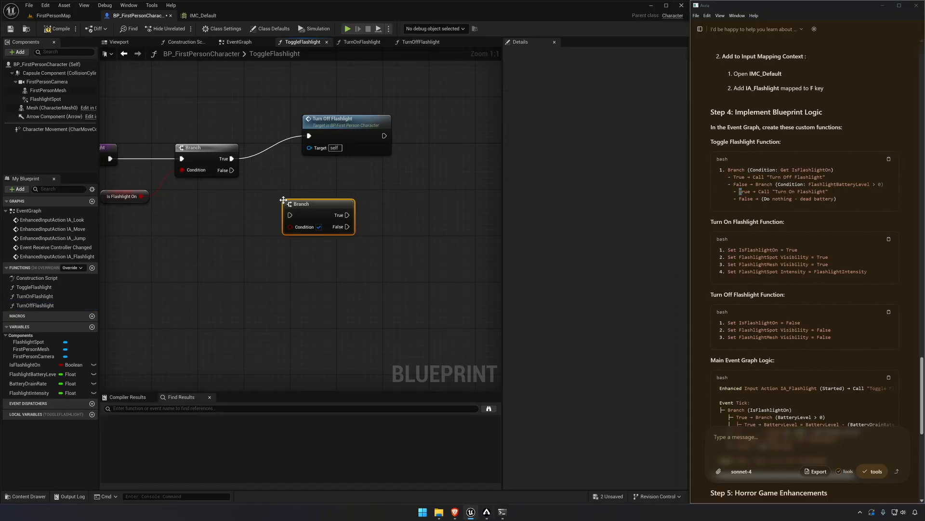
{"action": "left_click_drag", "start_coordinate": [313, 217], "coordinate": [333, 202]}
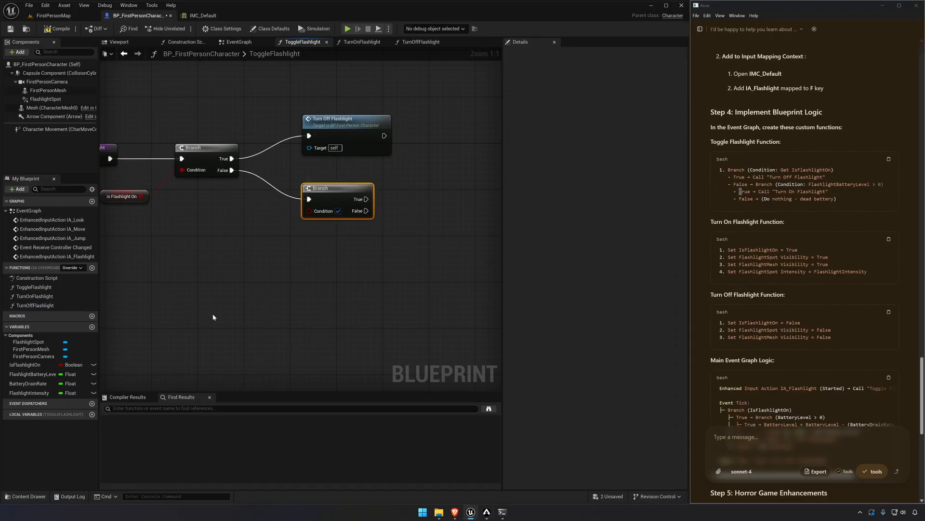
- Set the second Branch's condition to check whether FlashlightBatteryLevel is greater than 0
{"action": "left_click_drag", "start_coordinate": [33, 374], "coordinate": [256, 278], "text": "ctrl"}
{"action": "type", "text": ">"}
{"action": "key", "text": "Return"}
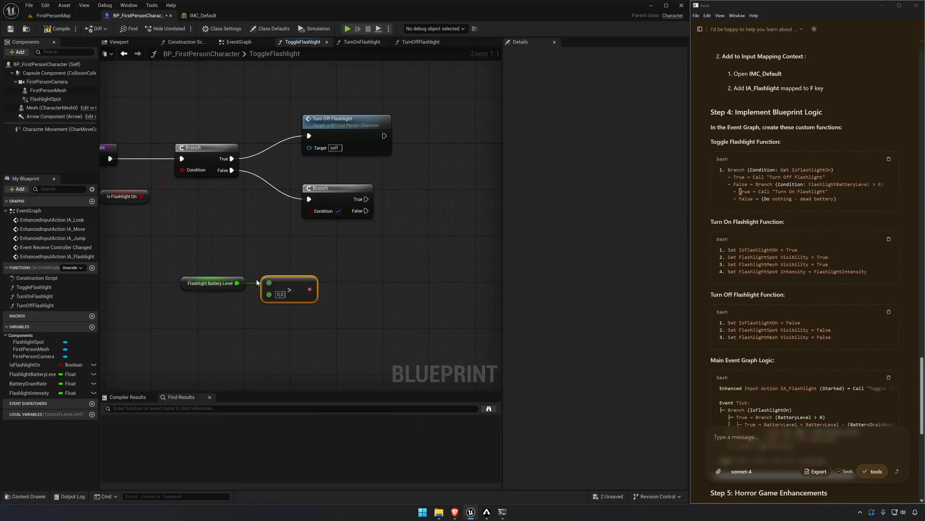
{"action": "left_click_drag", "start_coordinate": [311, 290], "coordinate": [309, 211]}
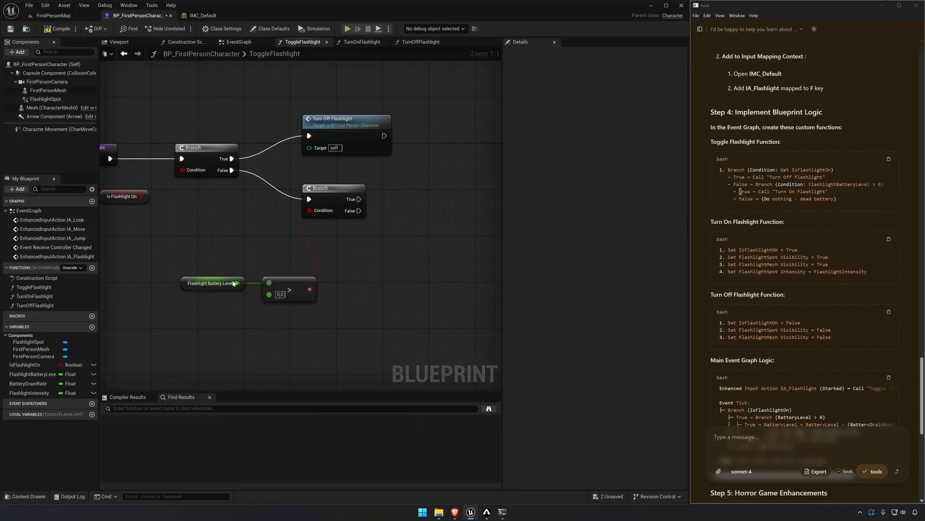
- Call TurnOnFlashlight from the second Branch's True output and position the call node beside it
{"action": "left_click_drag", "start_coordinate": [63, 297], "coordinate": [360, 199]}
{"action": "left_click_drag", "start_coordinate": [466, 187], "coordinate": [459, 187]}
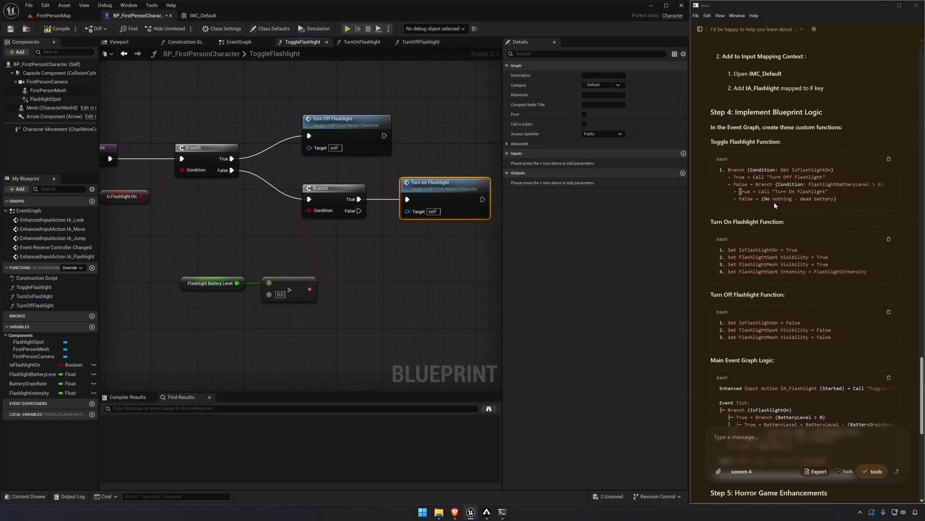
{"action": "left_click", "coordinate": [482, 270]}
{"action": "right_click_drag", "start_coordinate": [338, 299], "coordinate": [369, 267]}
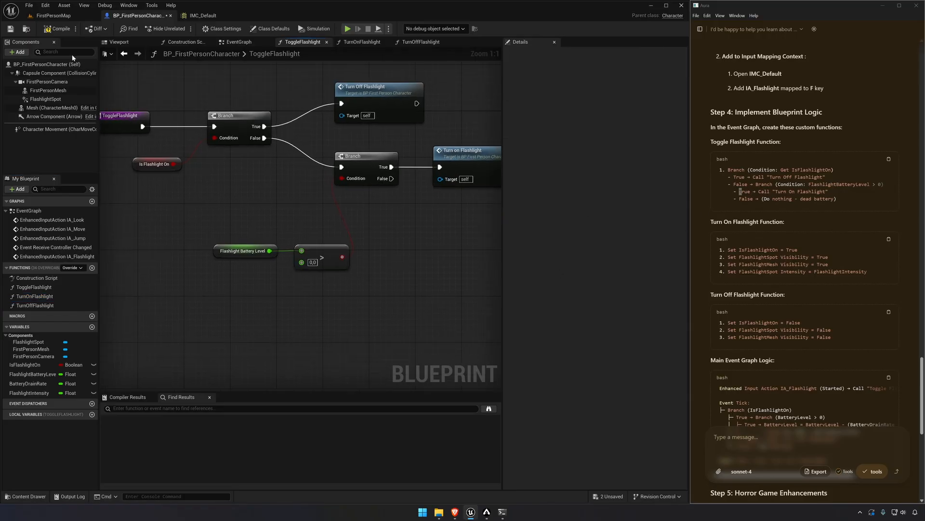
- In the TurnOnFlashlight function, connect a Set IsFlashlightOn node to the entry node and set its value to true
{"action": "left_click", "coordinate": [42, 30]}
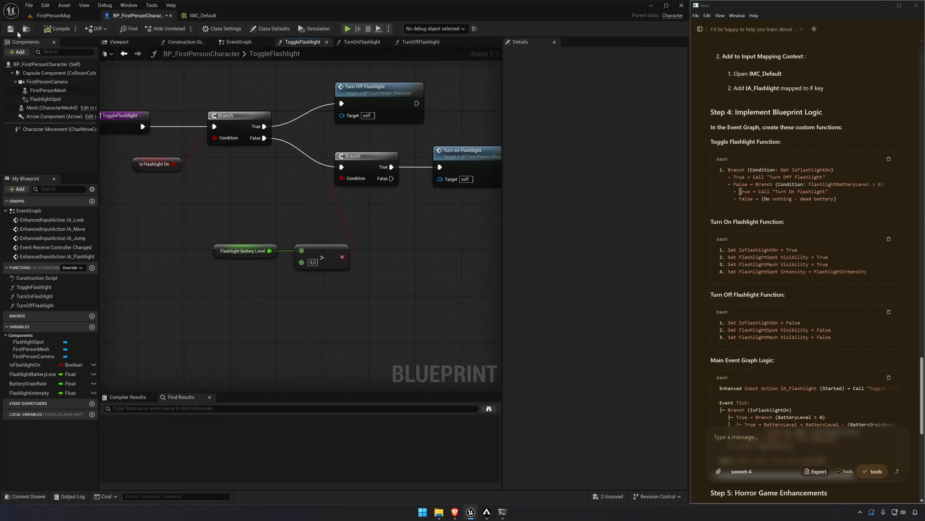
{"action": "left_click", "coordinate": [39, 297]}
{"action": "double_click", "coordinate": [40, 299]}
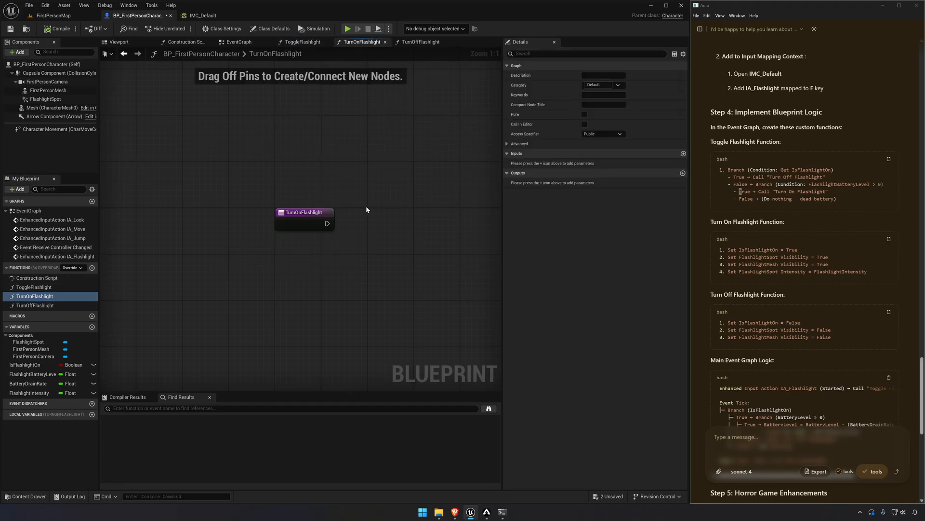
{"action": "left_click_drag", "start_coordinate": [39, 365], "coordinate": [314, 271]}
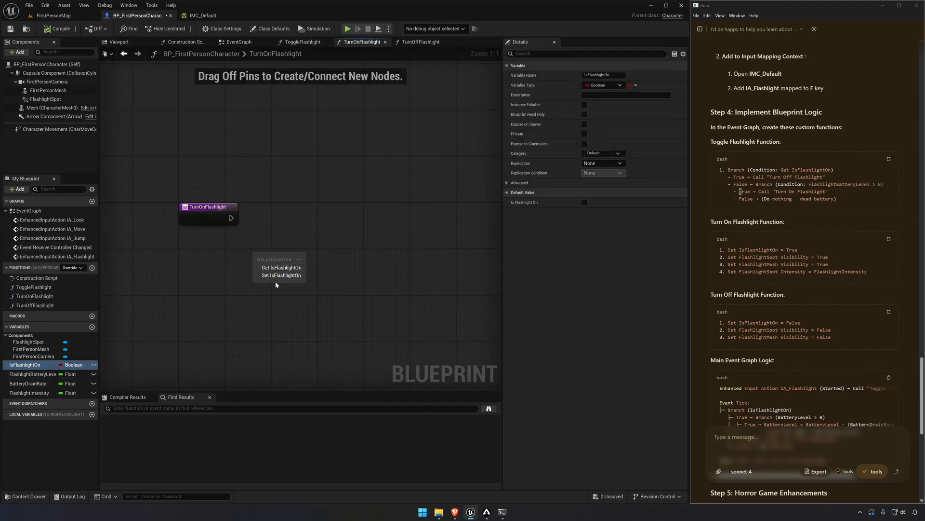
{"action": "left_click", "coordinate": [328, 285]}
{"action": "left_click_drag", "start_coordinate": [256, 258], "coordinate": [230, 219]}
{"action": "left_click_drag", "start_coordinate": [296, 273], "coordinate": [302, 233]}
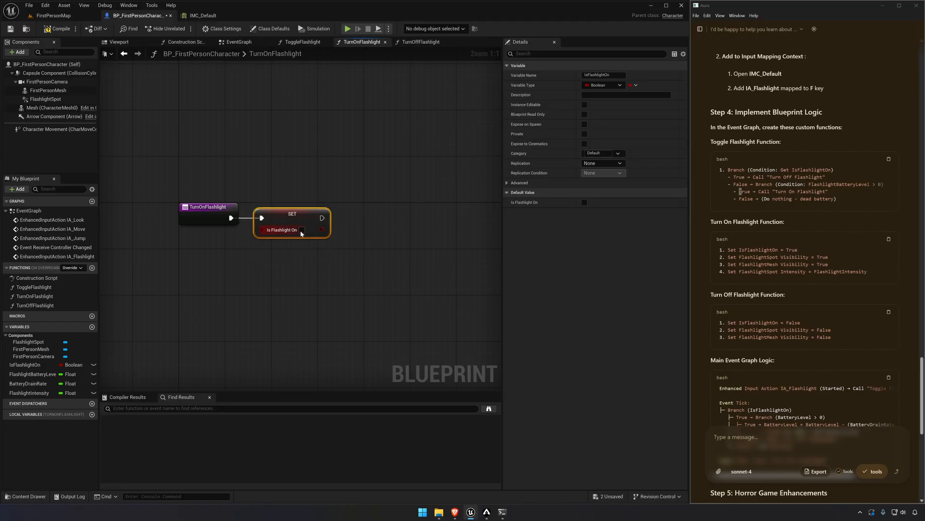
- Connect a Set Visibility node for FlashlightSpot after the IsFlashlightOn setter, enable New Visibility, and line the node up beside it
{"action": "right_click_drag", "start_coordinate": [357, 212], "coordinate": [250, 207]}
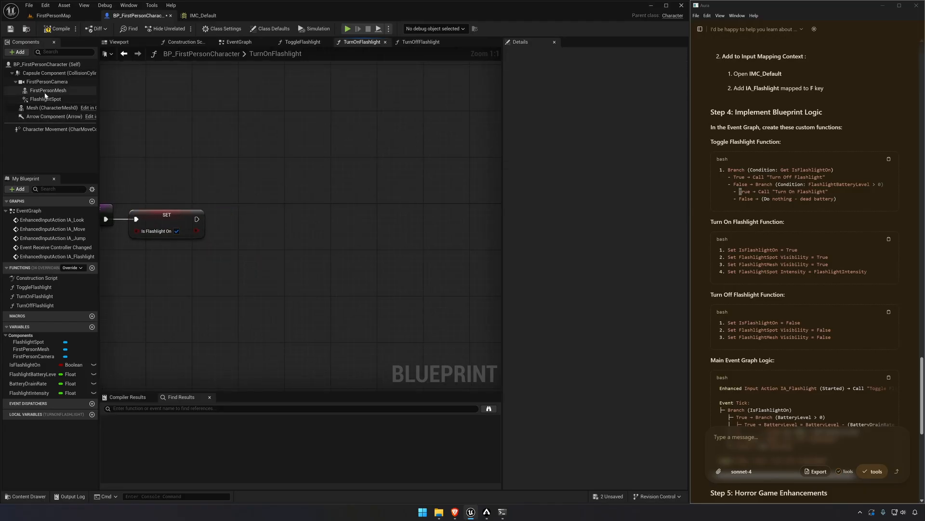
{"action": "left_click_drag", "start_coordinate": [45, 99], "coordinate": [290, 179]}
{"action": "type", "text": "set flash"}
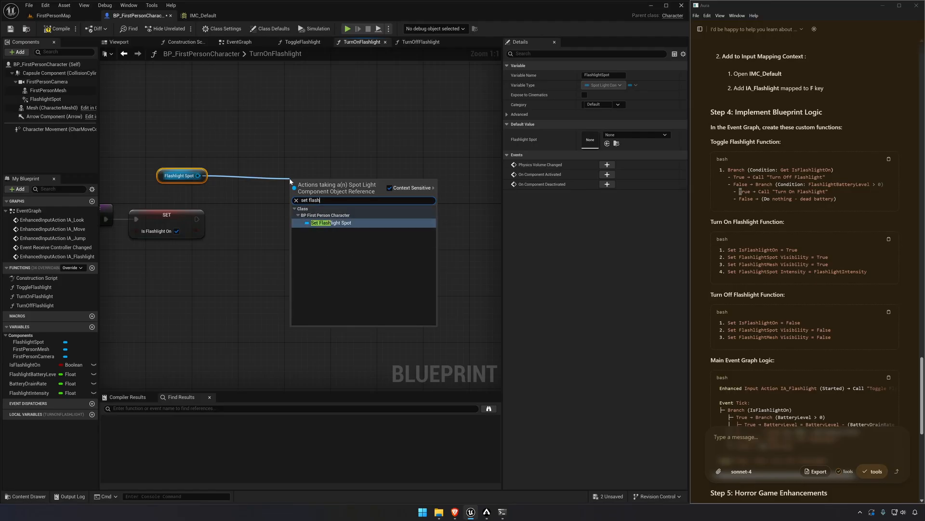
{"action": "type", "text": "visib"}
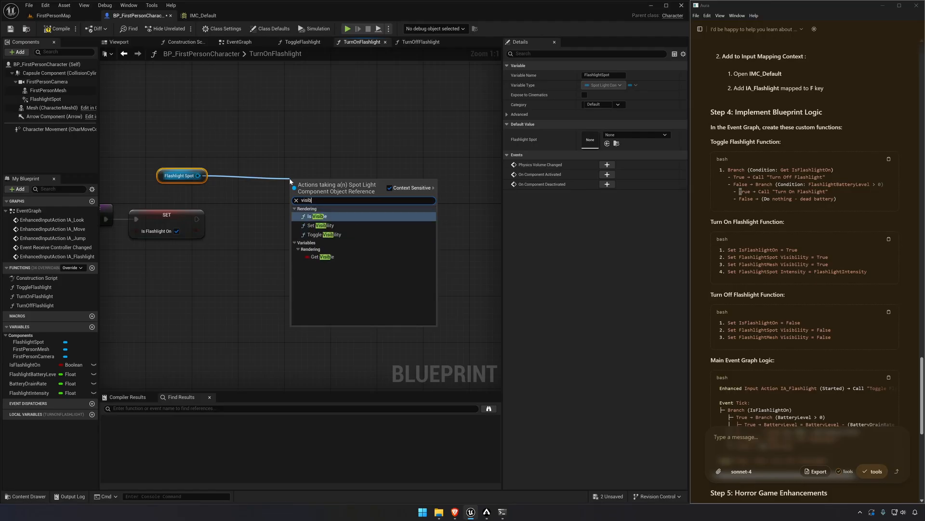
{"action": "left_click", "coordinate": [320, 225]}
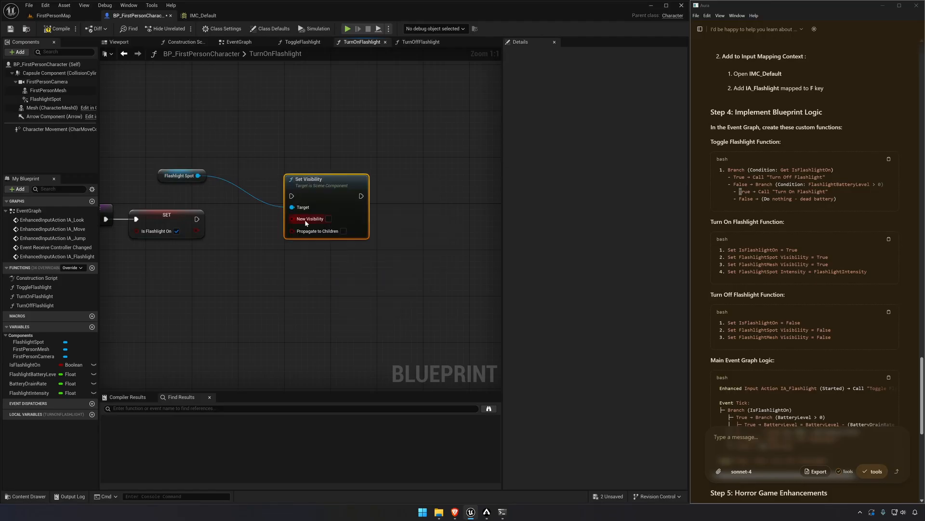
{"action": "left_click_drag", "start_coordinate": [291, 196], "coordinate": [197, 219]}
{"action": "left_click", "coordinate": [328, 219]}
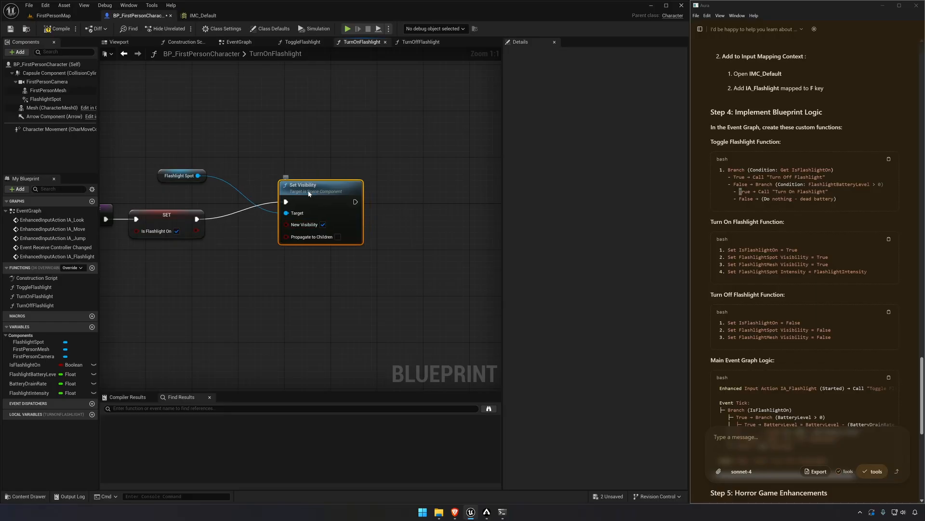
{"action": "left_click_drag", "start_coordinate": [320, 188], "coordinate": [279, 211]}
- Connect a Set Intensity node for FlashlightSpot after Set Visibility, using FlashlightIntensity as the new intensity, and save the blueprint
{"action": "left_click", "coordinate": [741, 191]}
{"action": "left_click_drag", "start_coordinate": [722, 257], "coordinate": [837, 265]}
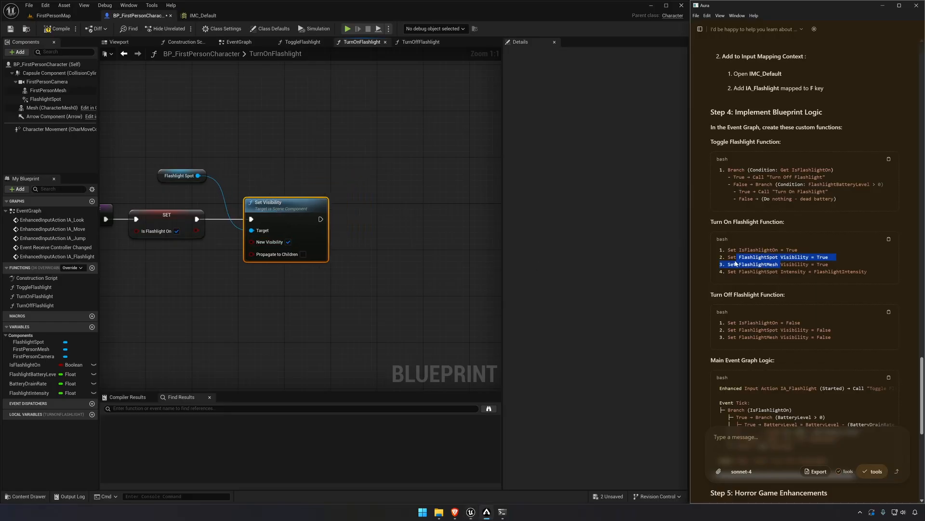
{"action": "left_click", "coordinate": [771, 264]}
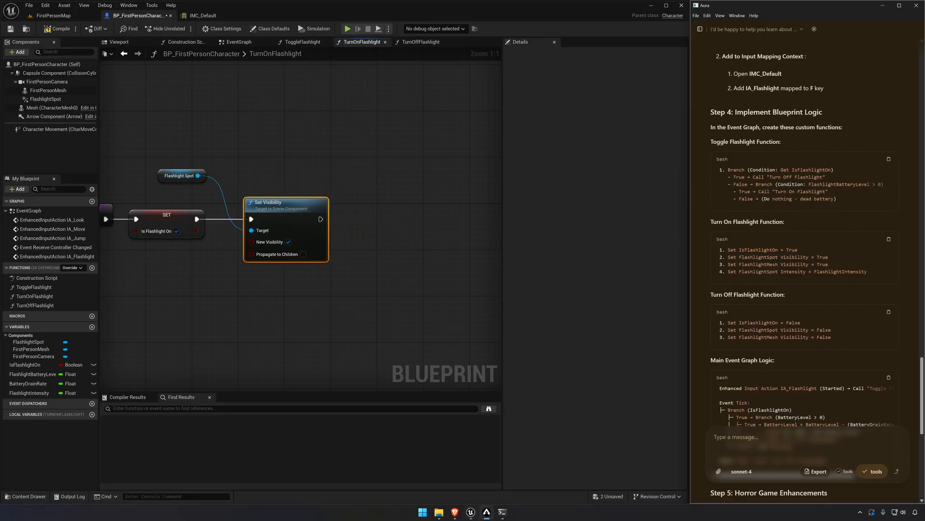
{"action": "left_click", "coordinate": [183, 176]}
{"action": "left_click_drag", "start_coordinate": [197, 175], "coordinate": [320, 221]}
{"action": "type", "text": "set intensit"}
{"action": "left_click", "coordinate": [392, 247]}
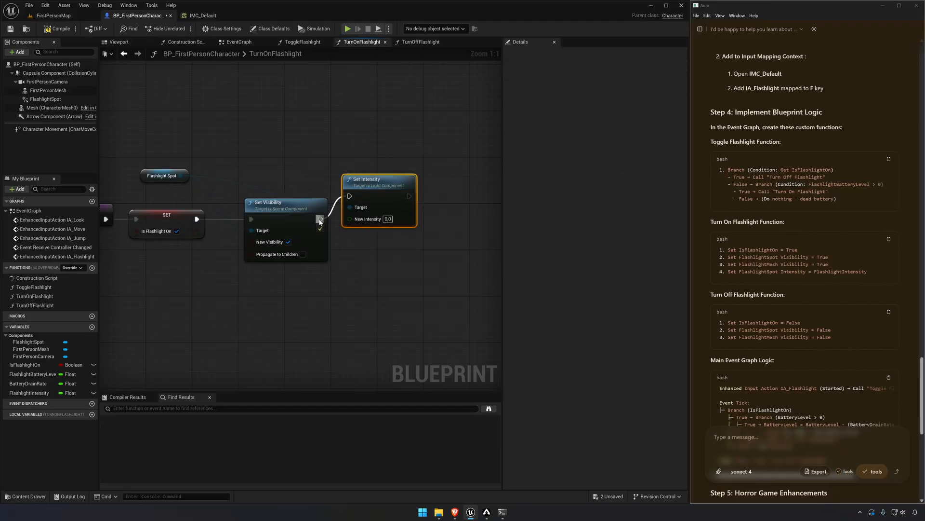
{"action": "left_click_drag", "start_coordinate": [376, 192], "coordinate": [376, 215]}
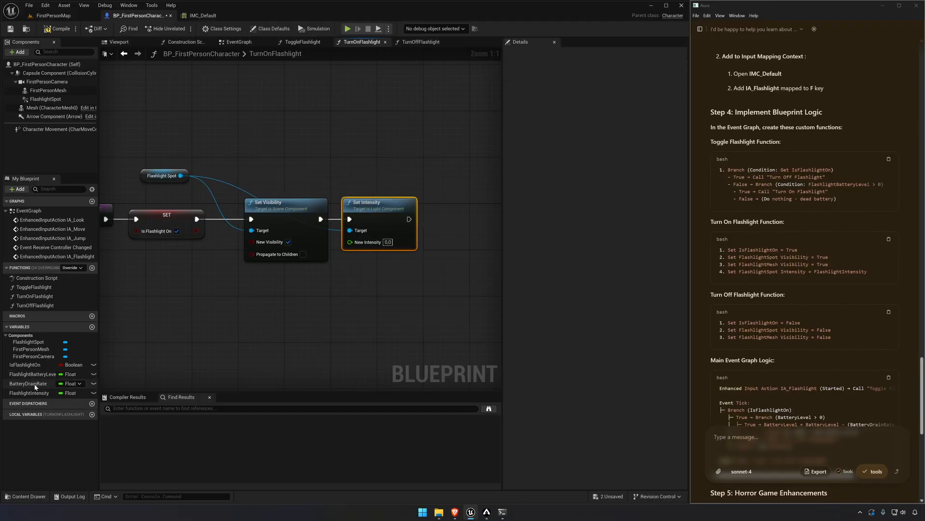
{"action": "left_click_drag", "start_coordinate": [28, 393], "coordinate": [351, 241], "text": "ctrl"}
{"action": "left_click", "coordinate": [54, 30]}
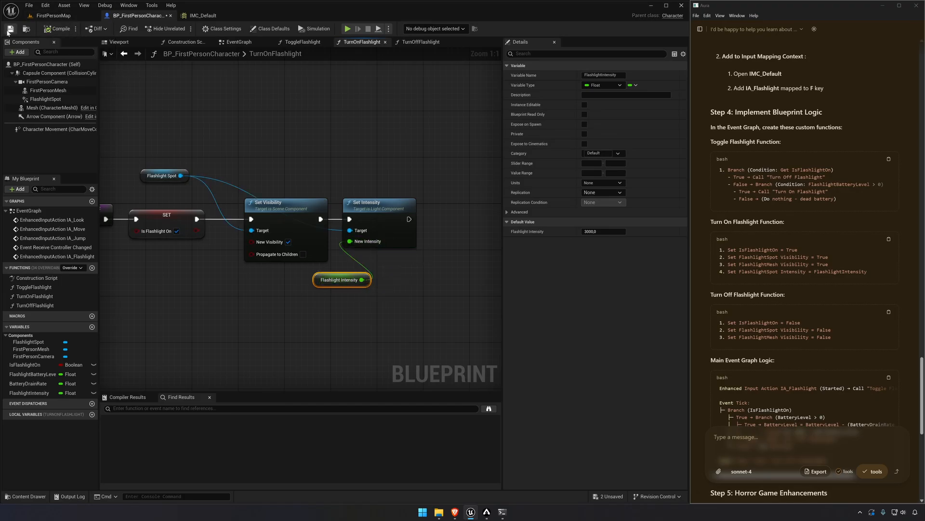
- In the TurnOffFlashlight function, connect a Set IsFlashlightOn node with the value false to the entry node
{"action": "double_click", "coordinate": [55, 306]}
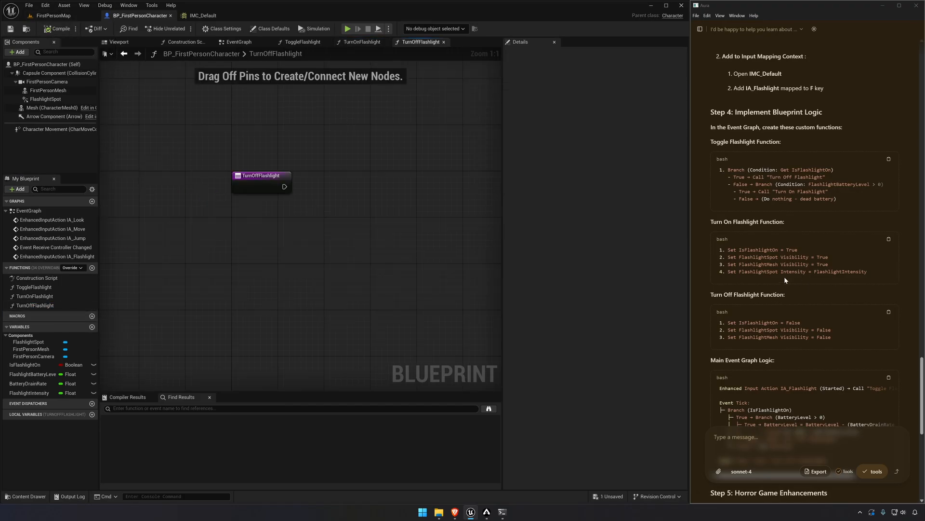
{"action": "scroll", "coordinate": [785, 280], "scroll_direction": "down", "scroll_amount": 3}
{"action": "right_click_drag", "start_coordinate": [254, 217], "coordinate": [197, 225]}
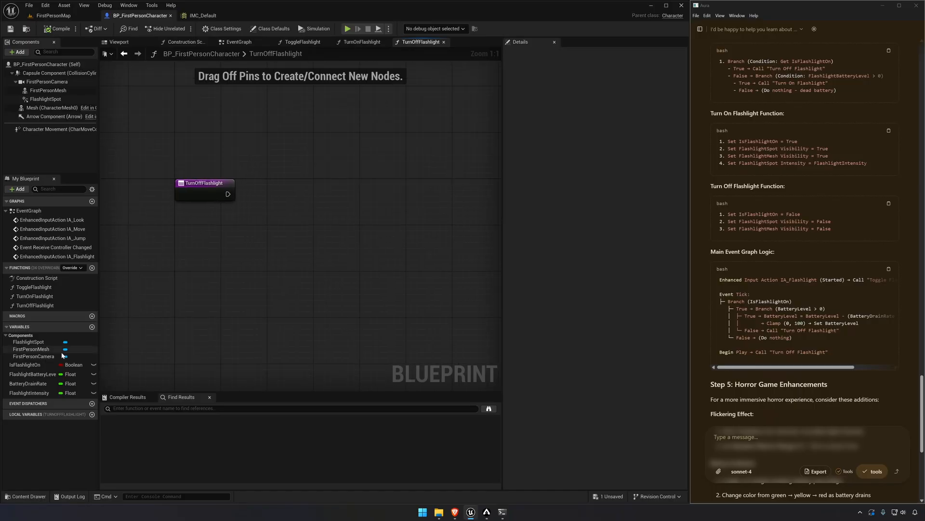
{"action": "left_click_drag", "start_coordinate": [26, 365], "coordinate": [228, 195]}
{"action": "left_click", "coordinate": [308, 215]}
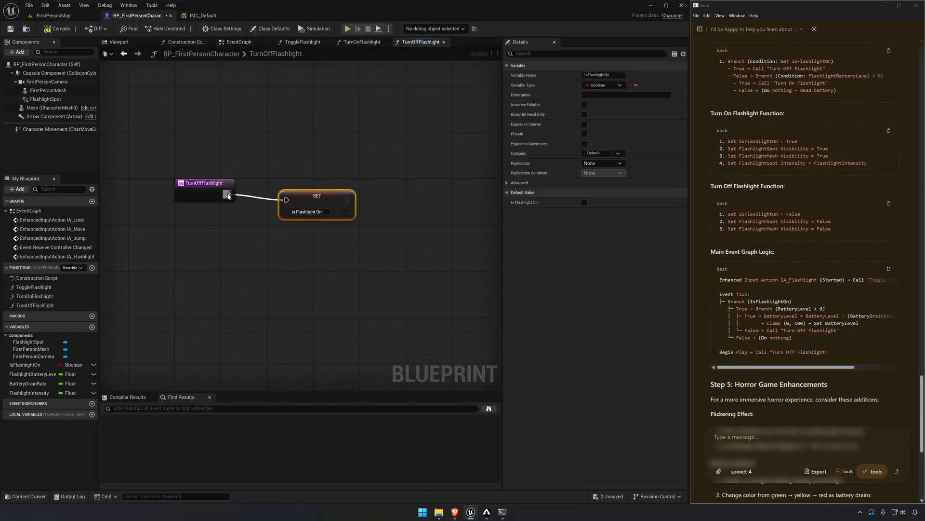
{"action": "left_click_drag", "start_coordinate": [318, 204], "coordinate": [301, 198]}
{"action": "left_click", "coordinate": [386, 163]}
- Connect a Set Visibility node for FlashlightSpot with New Visibility off after the IsFlashlightOn setter, tidy the nodes, and save the blueprint
{"action": "right_click_drag", "start_coordinate": [395, 161], "coordinate": [299, 166]}
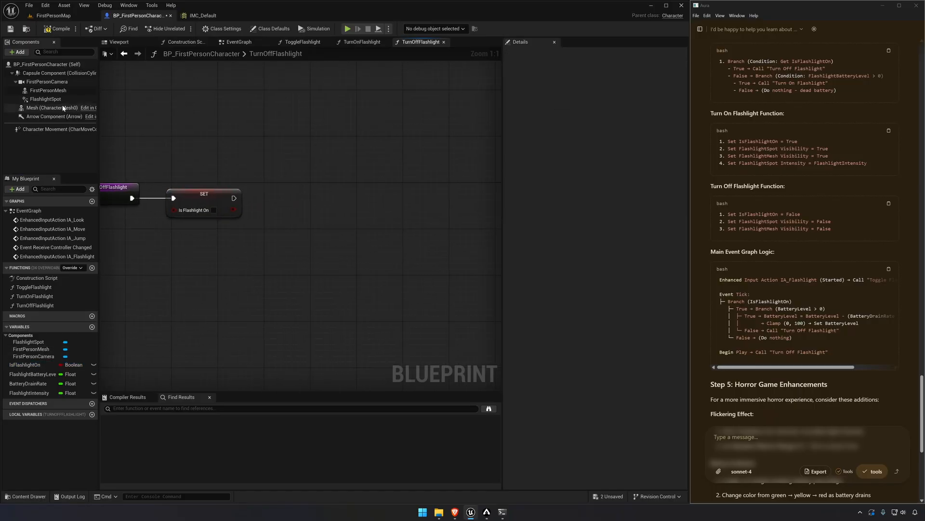
{"action": "left_click_drag", "start_coordinate": [44, 101], "coordinate": [321, 190]}
{"action": "type", "text": "s"}
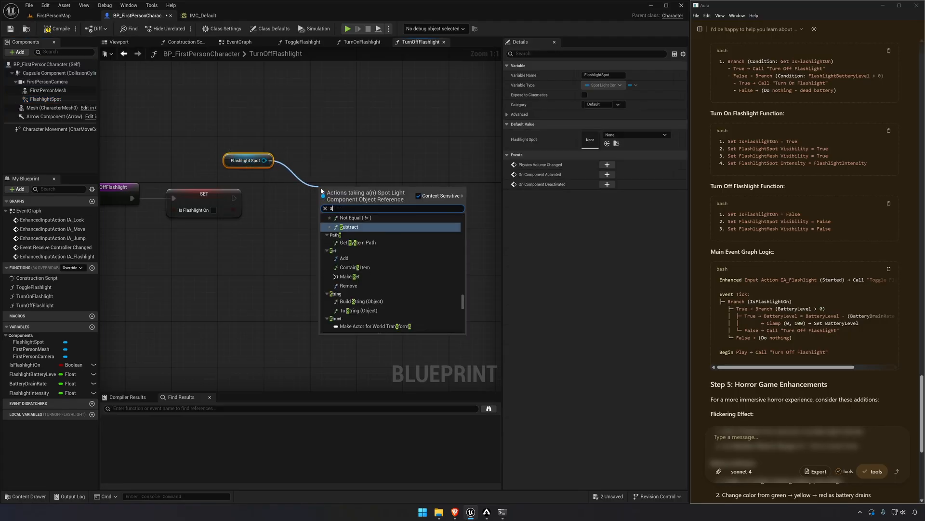
{"action": "type", "text": "et visi"}
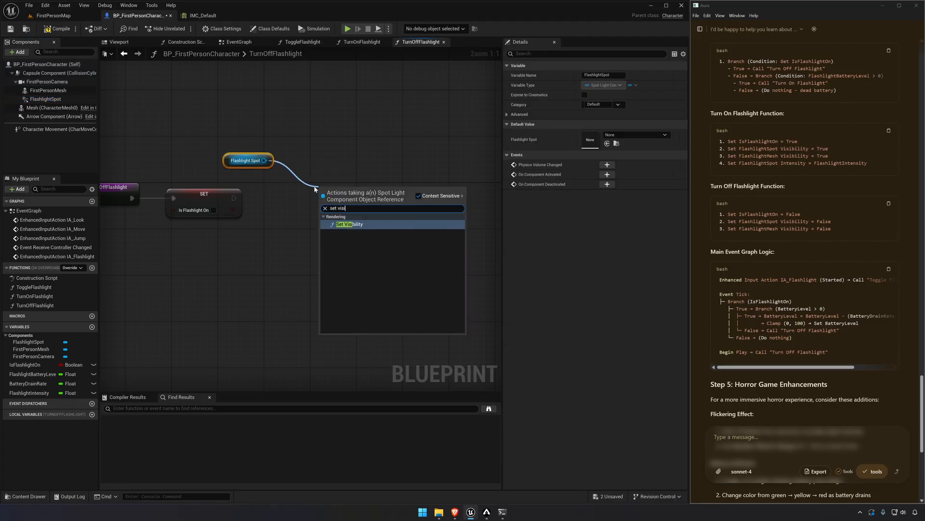
{"action": "left_click", "coordinate": [356, 224]}
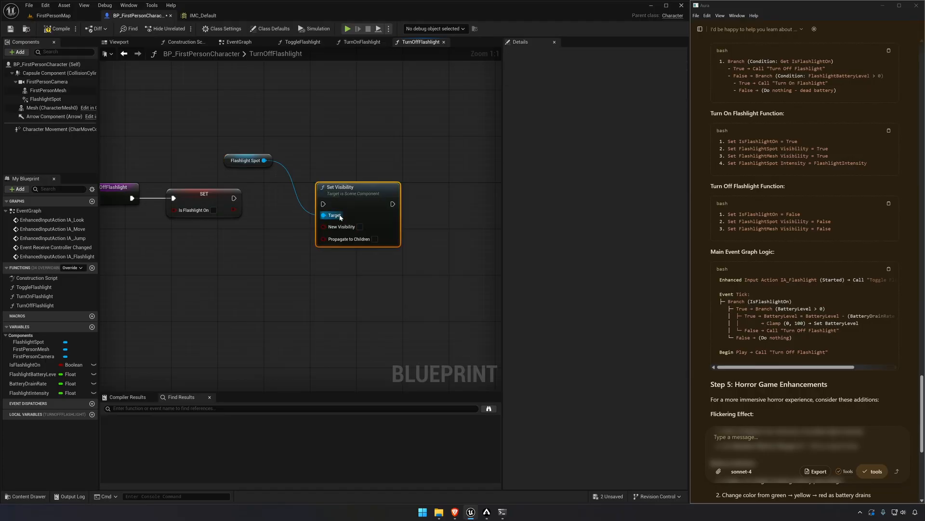
{"action": "left_click_drag", "start_coordinate": [234, 198], "coordinate": [339, 193]}
{"action": "left_click", "coordinate": [234, 199]}
{"action": "left_click_drag", "start_coordinate": [234, 198], "coordinate": [329, 202]}
{"action": "left_click_drag", "start_coordinate": [341, 194], "coordinate": [306, 188]}
{"action": "left_click_drag", "start_coordinate": [246, 161], "coordinate": [182, 161]}
{"action": "right_click_drag", "start_coordinate": [383, 170], "coordinate": [256, 148]}
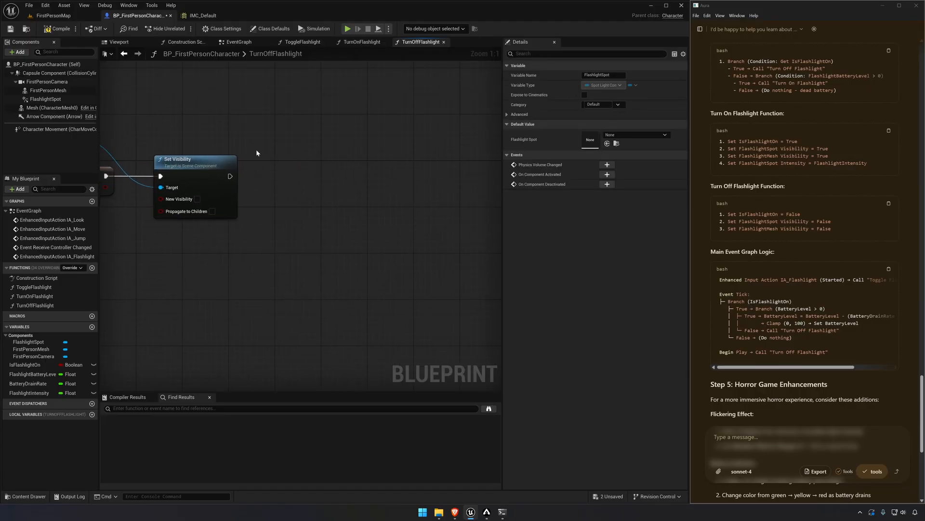
{"action": "left_click", "coordinate": [258, 152]}
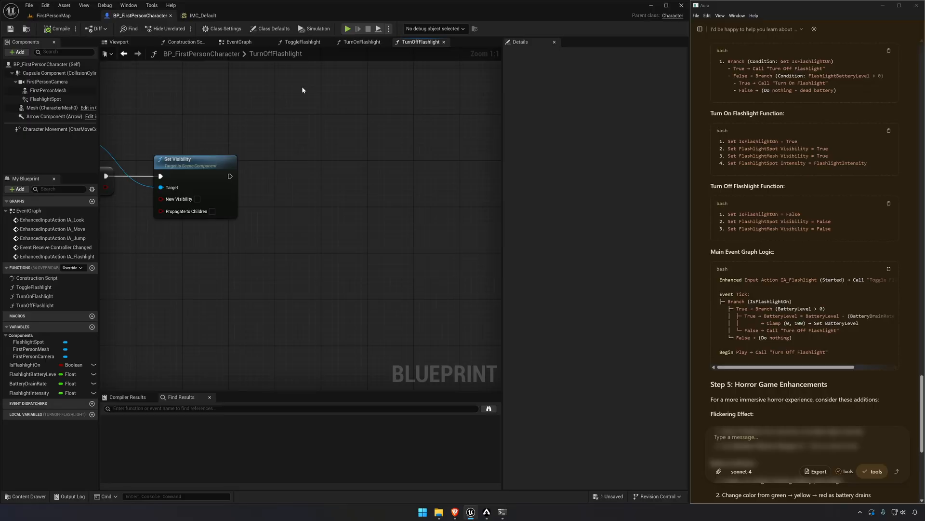
- In the Event Graph, call ToggleFlashlight from the Started output of the IA_Flashlight input action event
{"action": "left_click", "coordinate": [225, 42]}
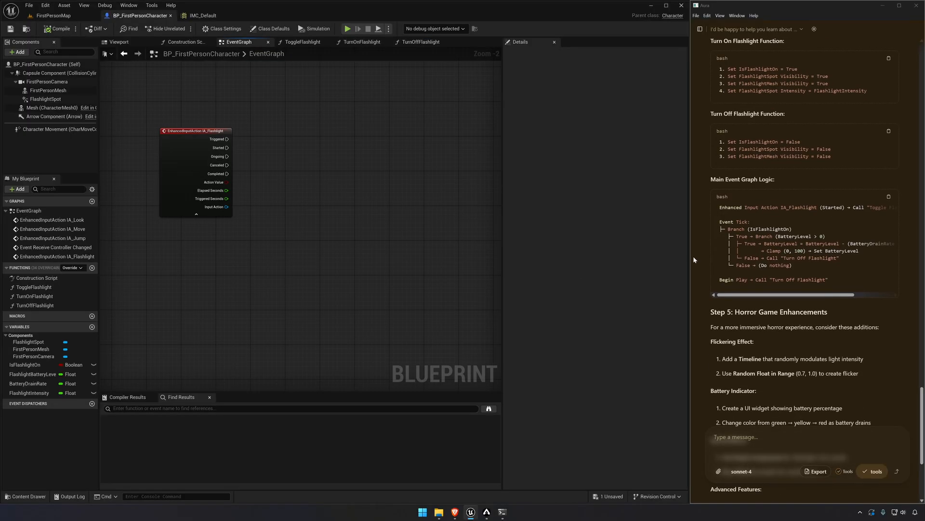
{"action": "left_click_drag", "start_coordinate": [690, 256], "coordinate": [628, 256]}
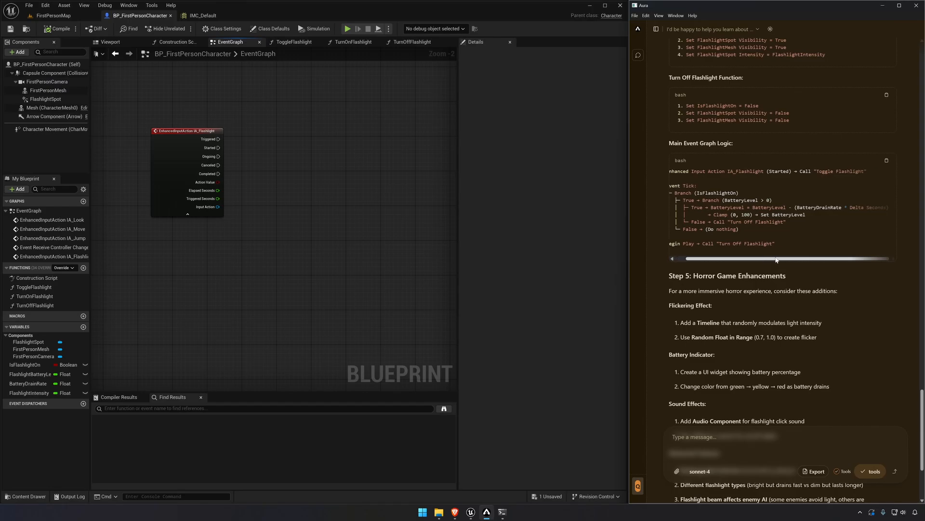
{"action": "right_click_drag", "start_coordinate": [266, 221], "coordinate": [240, 210]}
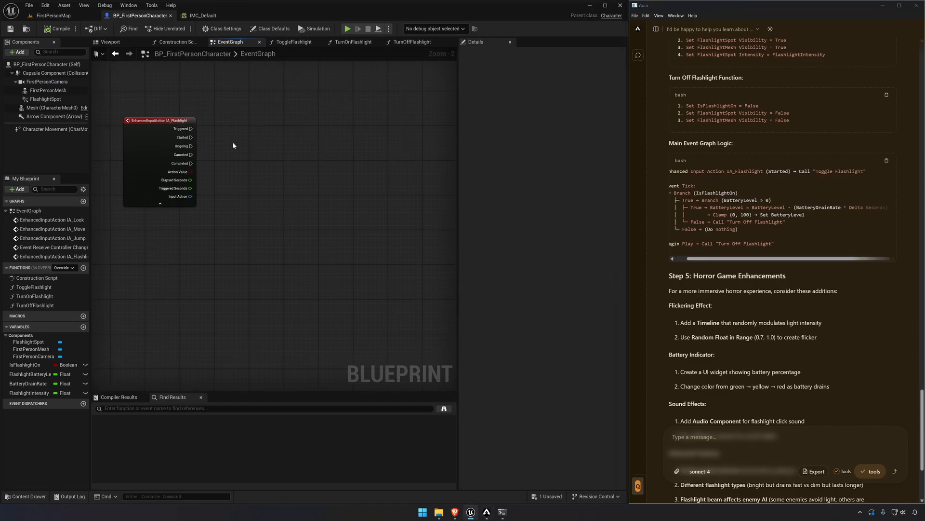
{"action": "right_click_drag", "start_coordinate": [233, 143], "coordinate": [268, 154]}
{"action": "left_click_drag", "start_coordinate": [759, 258], "coordinate": [281, 181]}
{"action": "left_click_drag", "start_coordinate": [34, 287], "coordinate": [249, 145]}
{"action": "left_click_drag", "start_coordinate": [320, 130], "coordinate": [285, 141]}
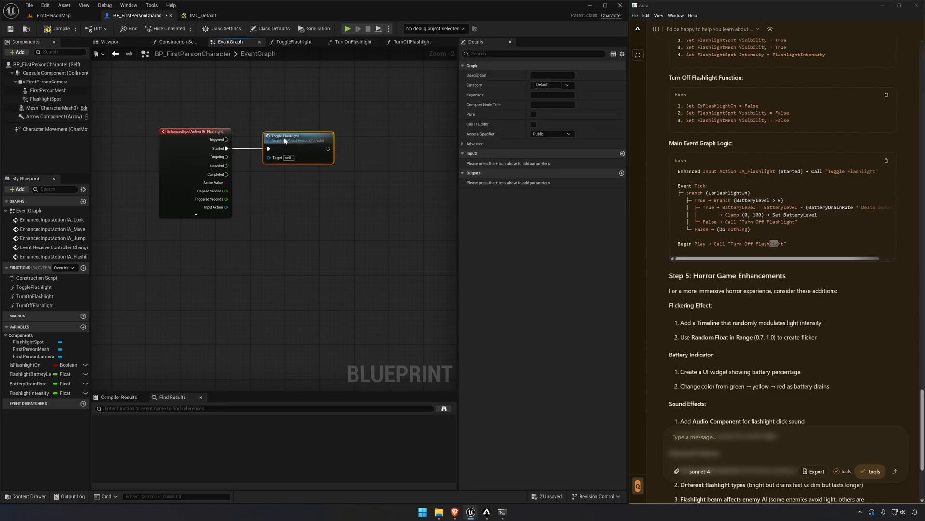
- Add an Event Tick node below the input event and connect it to a Branch conditioned on IsFlashlightOn
{"action": "right_click", "coordinate": [179, 275]}
{"action": "type", "text": "tick"}
{"action": "key", "text": "Return"}
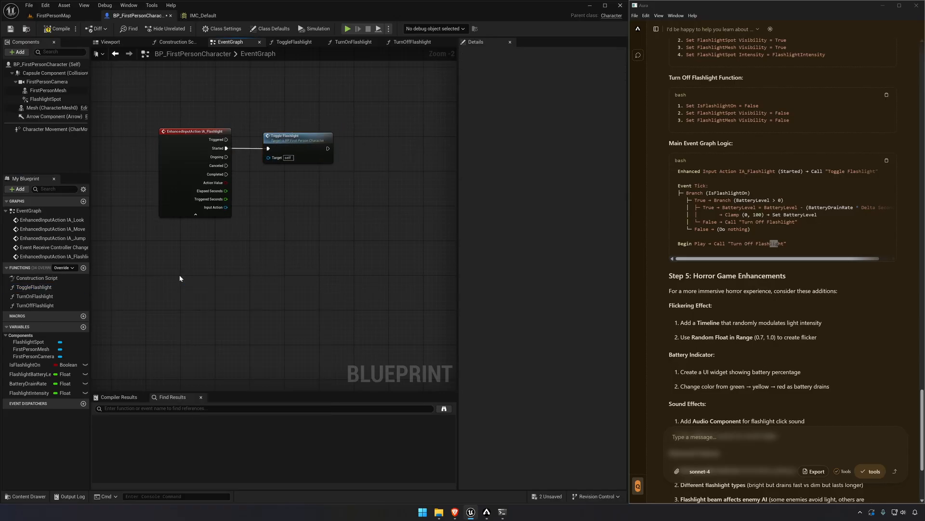
{"action": "left_click", "coordinate": [257, 243]}
{"action": "right_click_drag", "start_coordinate": [259, 244], "coordinate": [249, 219]}
{"action": "key", "text": "b"}
{"action": "left_click", "coordinate": [246, 251]}
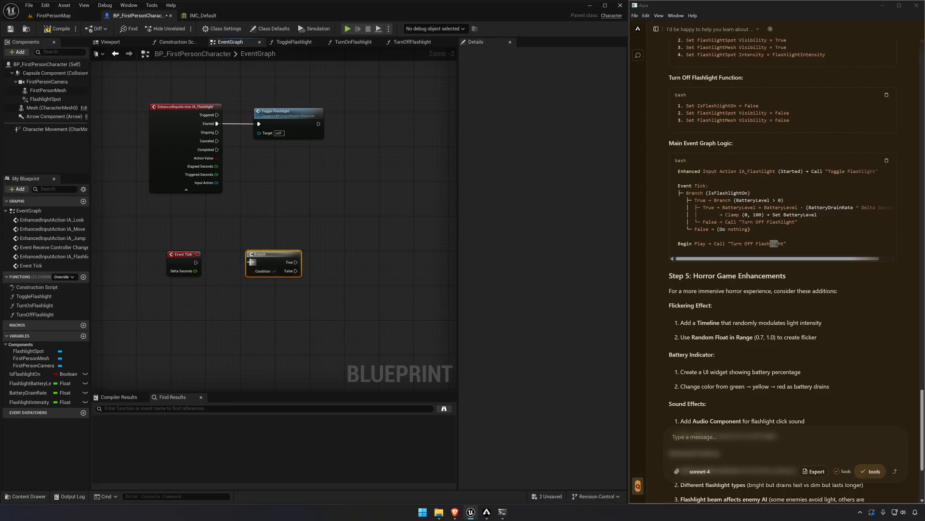
{"action": "left_click_drag", "start_coordinate": [21, 373], "coordinate": [262, 271], "text": "ctrl"}
{"action": "right_click_drag", "start_coordinate": [265, 261], "coordinate": [220, 240]}
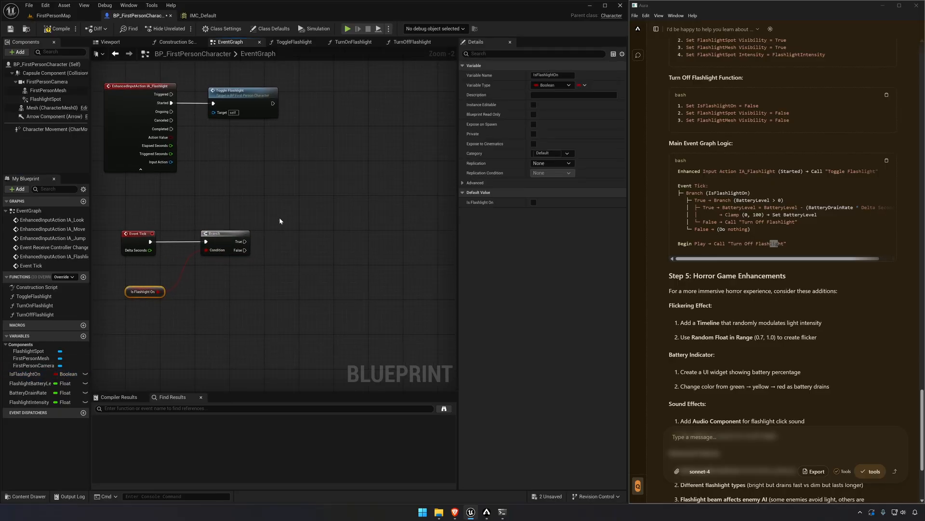
{"action": "left_click_drag", "start_coordinate": [217, 240], "coordinate": [211, 240]}
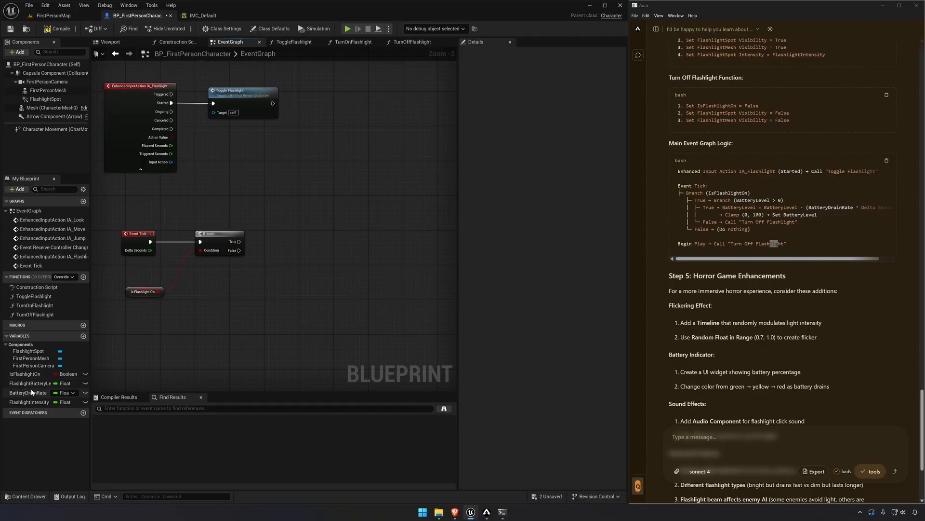
- Add a second Branch to the Event Tick logic and connect it to the first Branch's True output
{"action": "right_click_drag", "start_coordinate": [232, 279], "coordinate": [321, 260]}
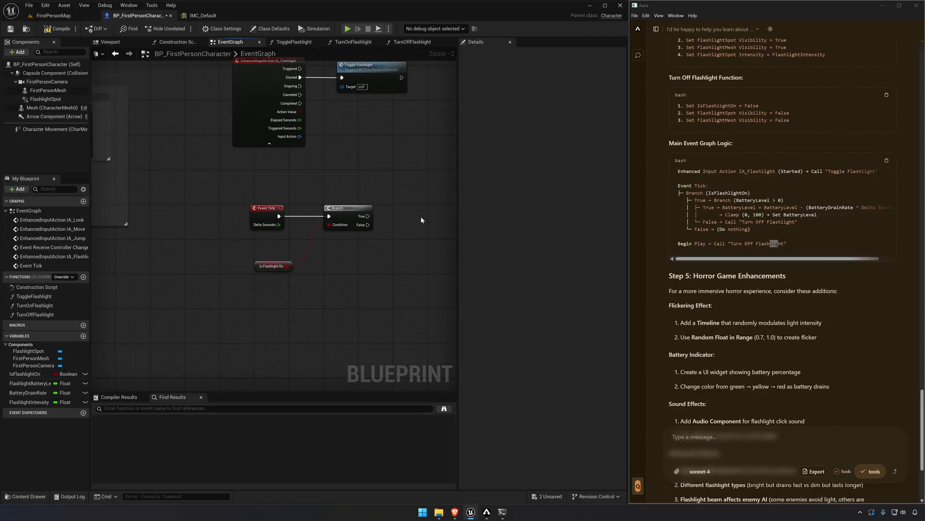
{"action": "key", "text": "b"}
{"action": "left_click", "coordinate": [408, 218]}
{"action": "left_click_drag", "start_coordinate": [411, 227], "coordinate": [364, 218]}
{"action": "right_click_drag", "start_coordinate": [419, 210], "coordinate": [290, 201]}
{"action": "left_click_drag", "start_coordinate": [311, 210], "coordinate": [321, 199]}
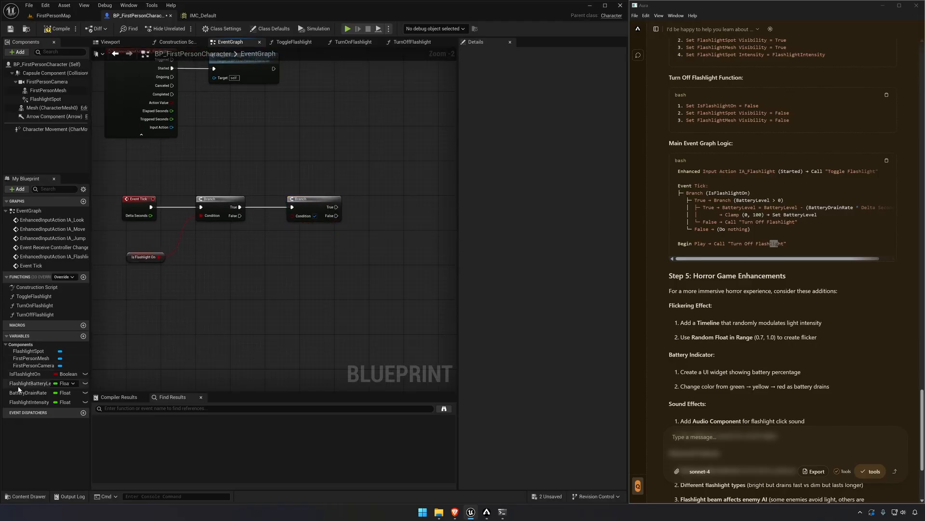
- Add a FlashlightBatteryLevel getter feeding a Greater node, straighten their connection, and place both below the IsFlashlightOn getter
{"action": "left_click_drag", "start_coordinate": [20, 383], "coordinate": [287, 251]}
{"action": "left_click", "coordinate": [216, 286]}
{"action": "type", "text": "greater"}
{"action": "left_click", "coordinate": [340, 296]}
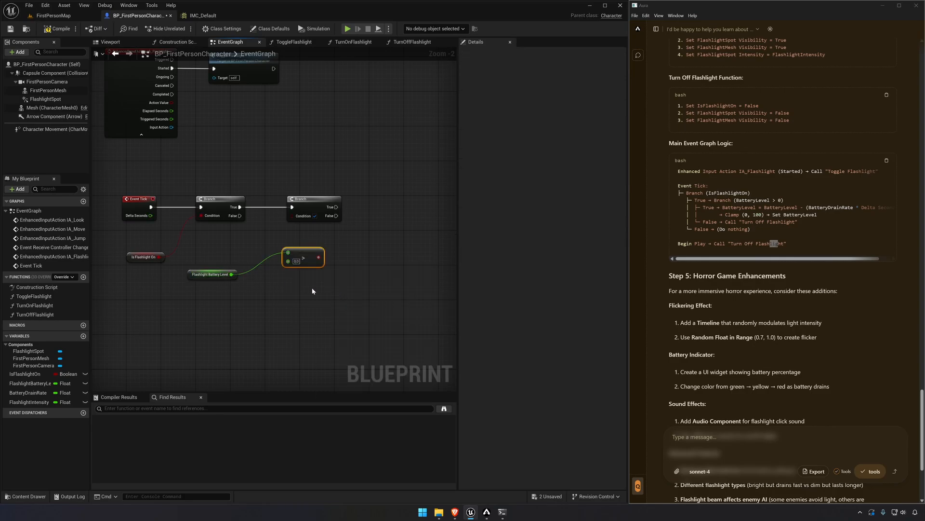
{"action": "left_click_drag", "start_coordinate": [234, 256], "coordinate": [296, 285]}
{"action": "key", "text": "q"}
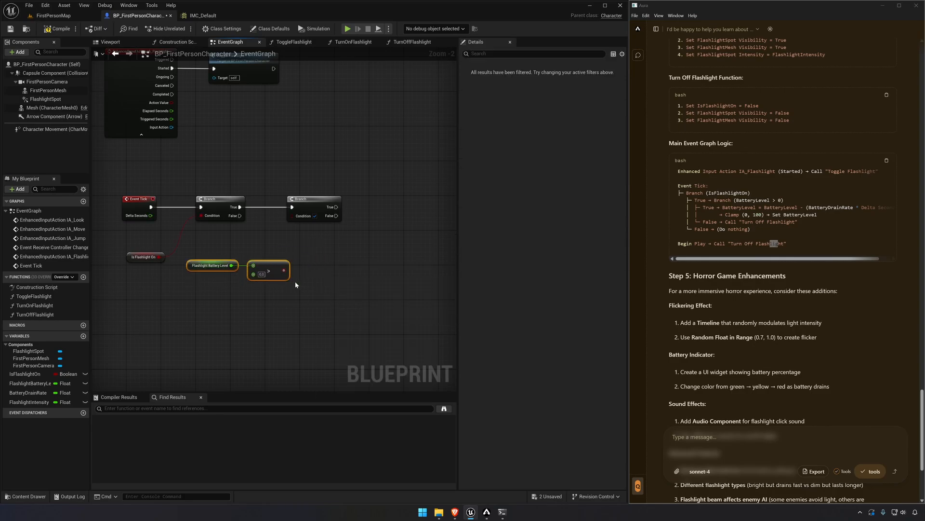
{"action": "left_click_drag", "start_coordinate": [225, 256], "coordinate": [165, 291]}
{"action": "right_click_drag", "start_coordinate": [175, 281], "coordinate": [255, 267]}
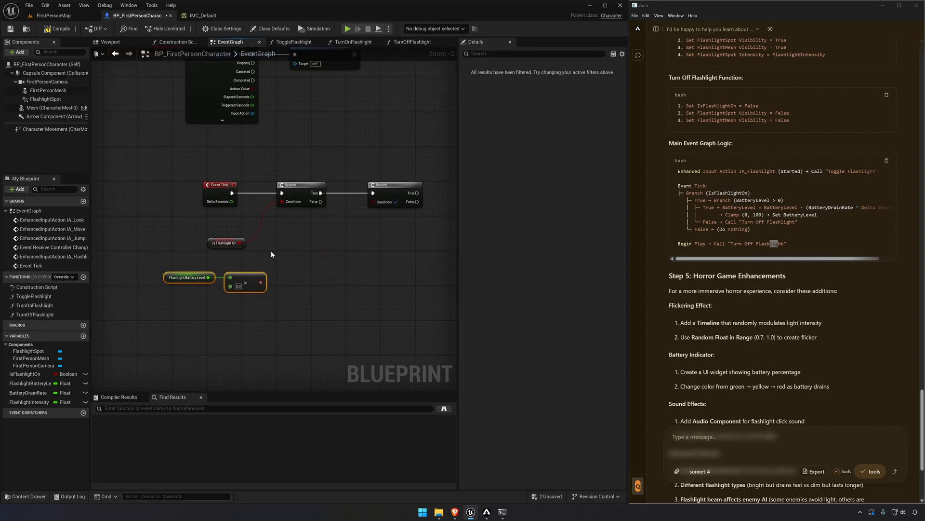
- Try combining IsFlashlightOn and the battery comparison in an AND node driving the first Branch's Condition, and delete the second Branch
{"action": "left_click", "coordinate": [271, 251]}
{"action": "left_click_drag", "start_coordinate": [239, 243], "coordinate": [262, 282]}
{"action": "type", "text": "and"}
{"action": "key", "text": "Return"}
{"action": "left_click_drag", "start_coordinate": [306, 259], "coordinate": [284, 205]}
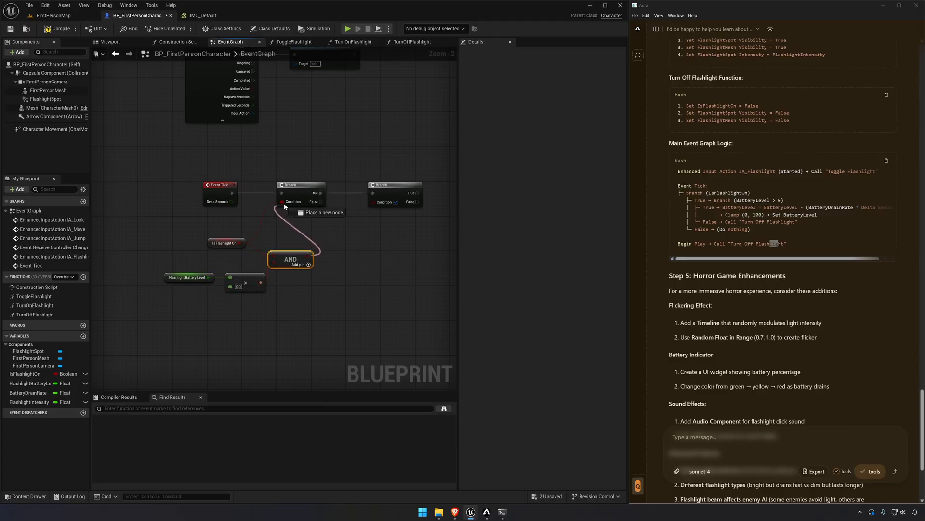
{"action": "left_click", "coordinate": [386, 186]}
{"action": "key", "text": "Delete"}
{"action": "right_click_drag", "start_coordinate": [359, 224], "coordinate": [318, 210]}
- Add a Set FlashlightBatteryLevel node beyond the Event Tick Branch, leaving room between them
{"action": "left_click_drag", "start_coordinate": [725, 258], "coordinate": [738, 259]}
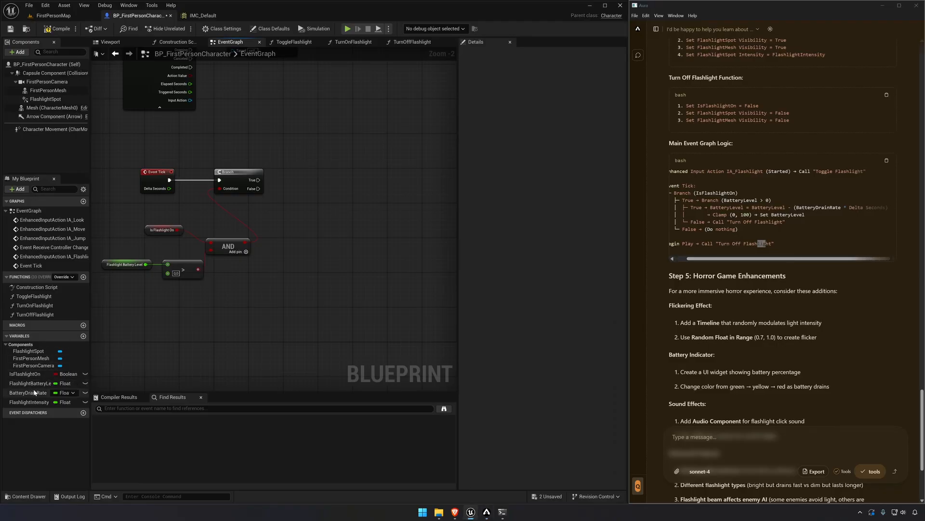
{"action": "left_click_drag", "start_coordinate": [30, 384], "coordinate": [325, 178]}
{"action": "left_click", "coordinate": [343, 197]}
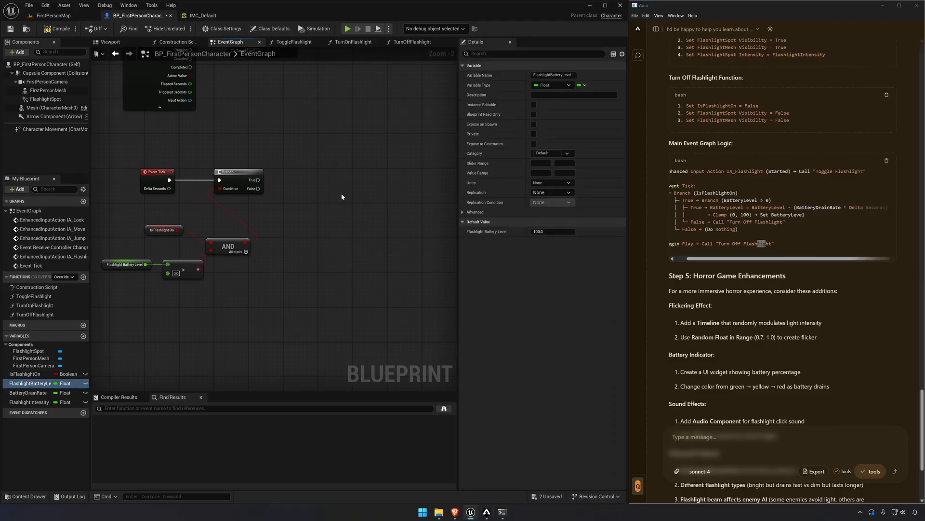
{"action": "right_click_drag", "start_coordinate": [356, 176], "coordinate": [306, 170]}
{"action": "left_click_drag", "start_coordinate": [306, 170], "coordinate": [358, 157]}
{"action": "left_click", "coordinate": [300, 207]}
{"action": "right_click_drag", "start_coordinate": [308, 206], "coordinate": [315, 213]}
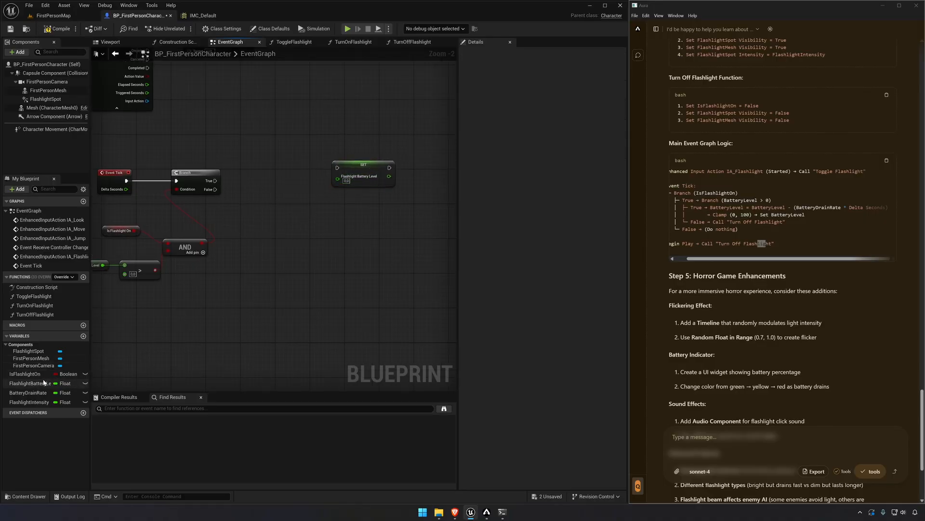
- Add another FlashlightBatteryLevel getter below the setter and connect it to the first input of a Subtract node
{"action": "left_click_drag", "start_coordinate": [43, 382], "coordinate": [350, 251], "text": "ctrl"}
{"action": "type", "text": "subtract"}
{"action": "key", "text": "Return"}
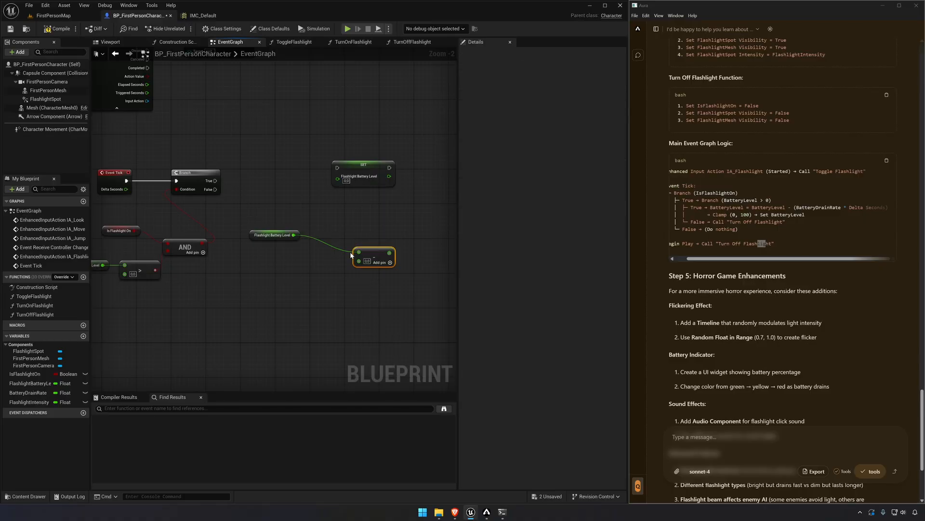
{"action": "left_click_drag", "start_coordinate": [380, 248], "coordinate": [349, 239]}
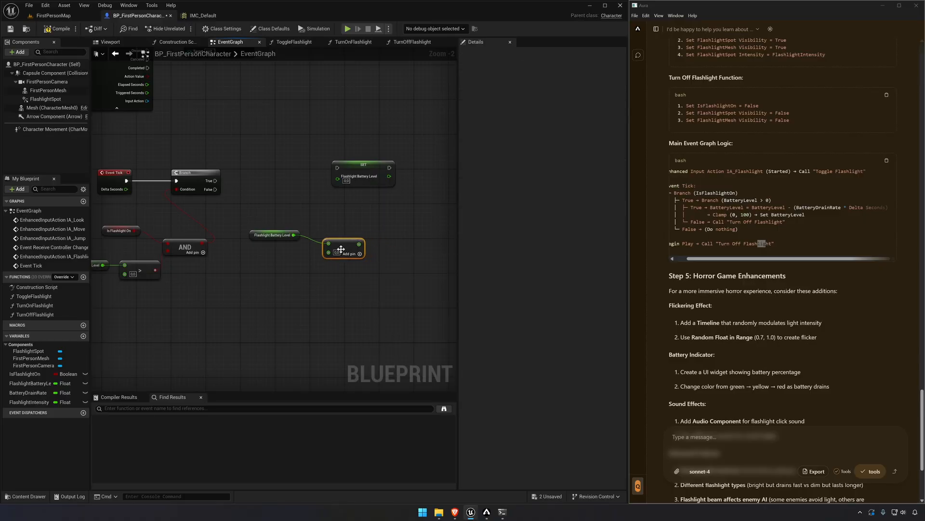
- Add a BatteryDrainRate getter below the Subtract logic, connect it to a Multiply node, and straighten the connection
{"action": "left_click_drag", "start_coordinate": [28, 392], "coordinate": [251, 287], "text": "ctrl"}
{"action": "left_click", "coordinate": [279, 294]}
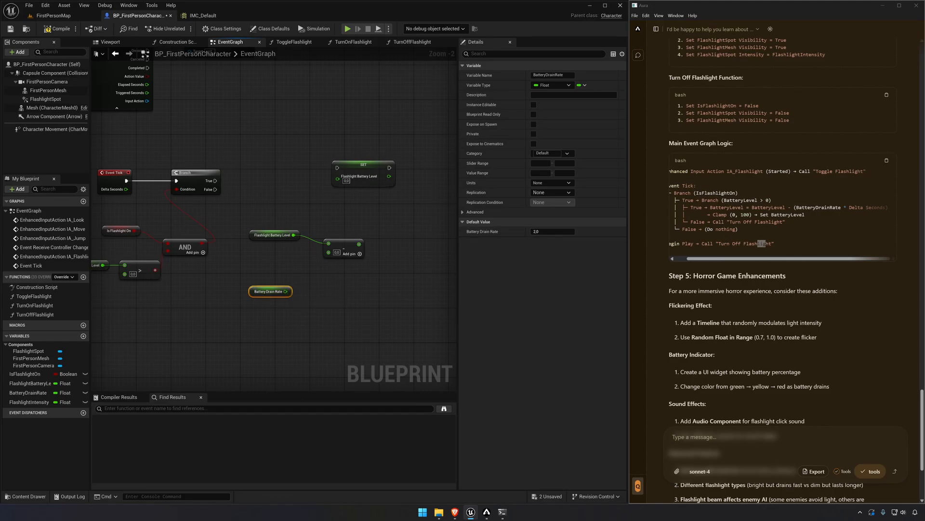
{"action": "left_click", "coordinate": [797, 256]}
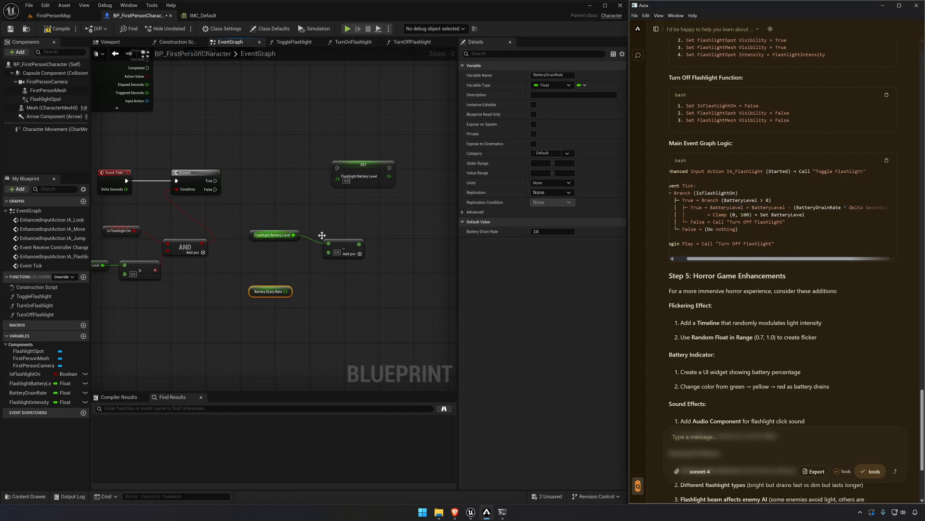
{"action": "left_click", "coordinate": [331, 315]}
{"action": "left_click_drag", "start_coordinate": [285, 292], "coordinate": [326, 295]}
{"action": "type", "text": "multiply"}
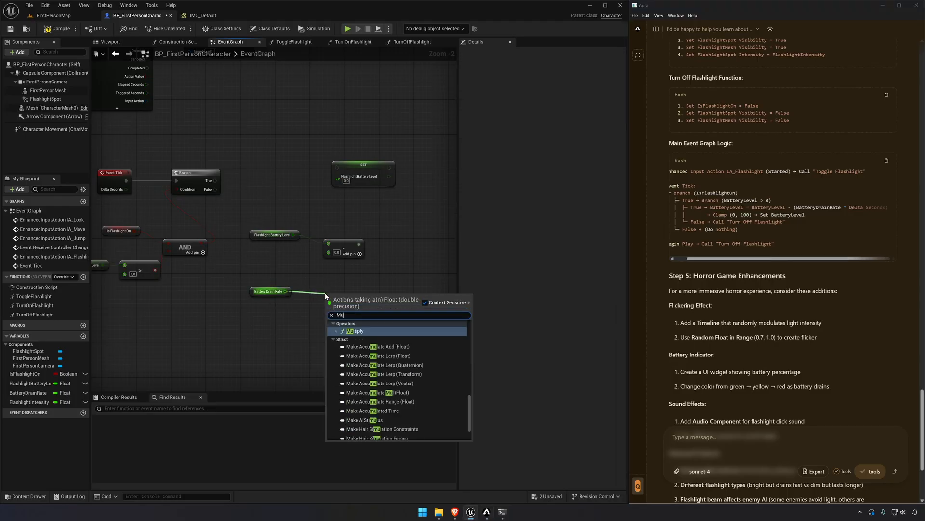
{"action": "key", "text": "Return"}
{"action": "right_click_drag", "start_coordinate": [297, 323], "coordinate": [304, 300]}
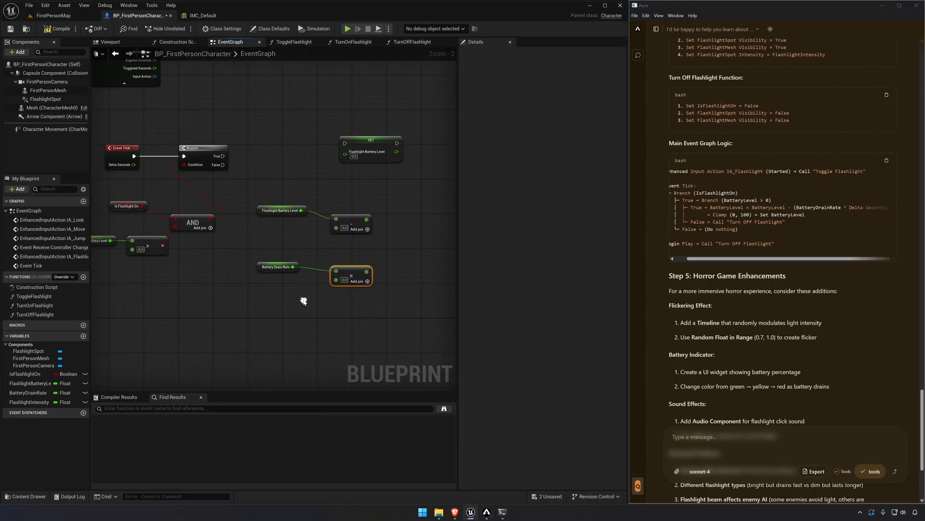
{"action": "left_click_drag", "start_coordinate": [284, 255], "coordinate": [266, 316]}
{"action": "key", "text": "q"}
{"action": "left_click", "coordinate": [348, 294]}
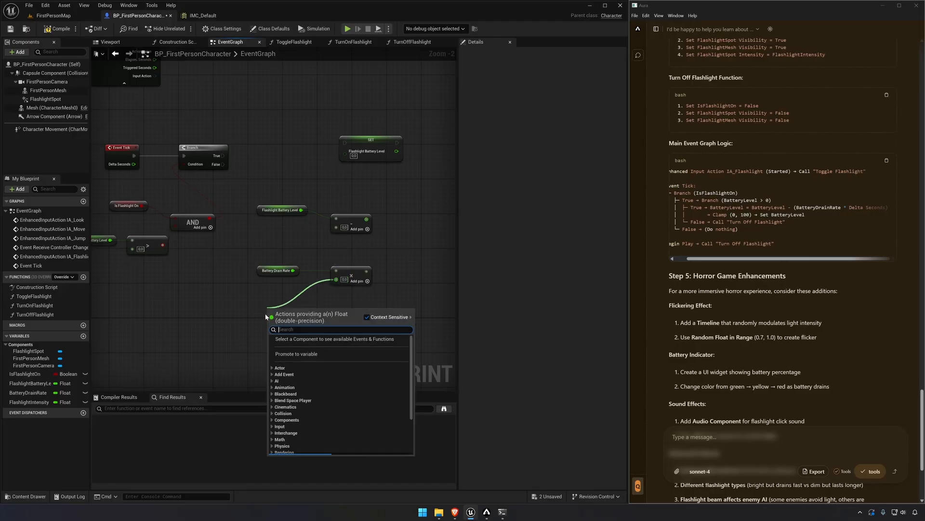
{"action": "type", "text": "get del"}
{"action": "key", "text": "Return"}
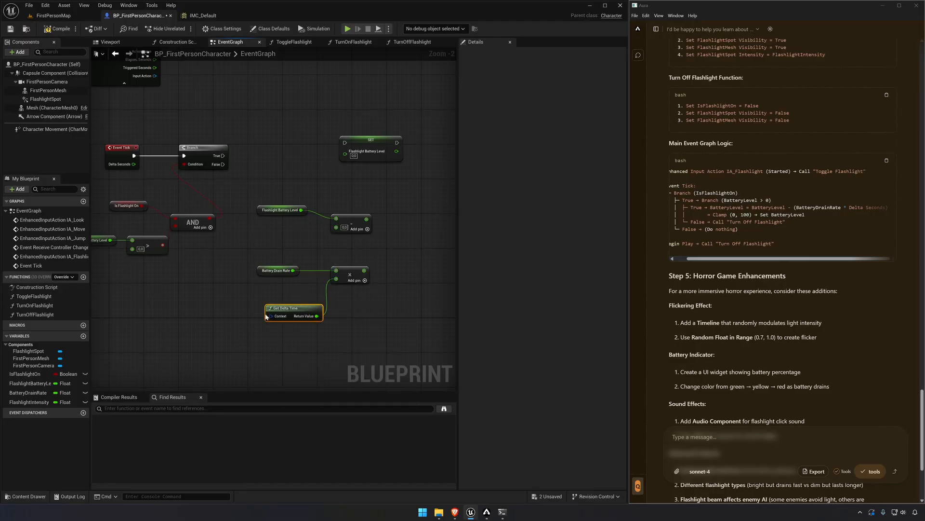
{"action": "key", "text": "ctrl+z"}
- Add a Get World Delta Seconds node to the Multiply node's second input and connect the product to the Subtract node's second input
{"action": "right_click", "coordinate": [267, 299]}
{"action": "type", "text": "ge"}
{"action": "key", "text": "BackSpace"}
{"action": "key", "text": "BackSpace"}
{"action": "type", "text": "dela t"}
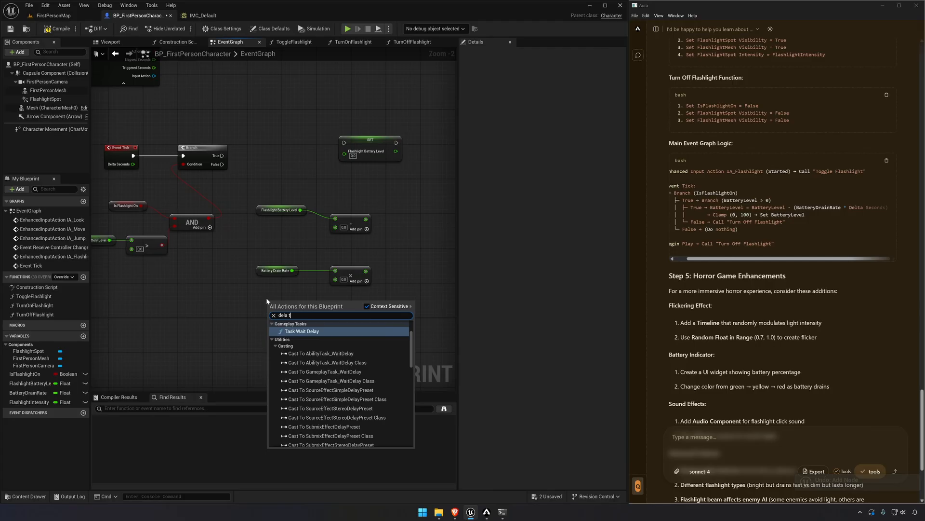
{"action": "key", "text": "BackSpace"}
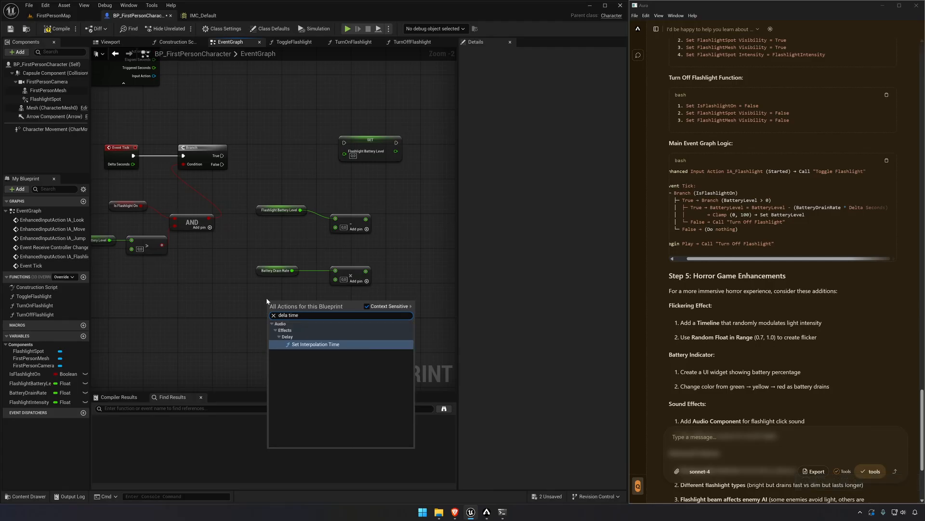
{"action": "type", "text": "sec"}
{"action": "key", "text": "BackSpace"}
{"action": "key", "text": "BackSpace"}
{"action": "key", "text": "BackSpace"}
{"action": "key", "text": "BackSpace"}
{"action": "key", "text": "BackSpace"}
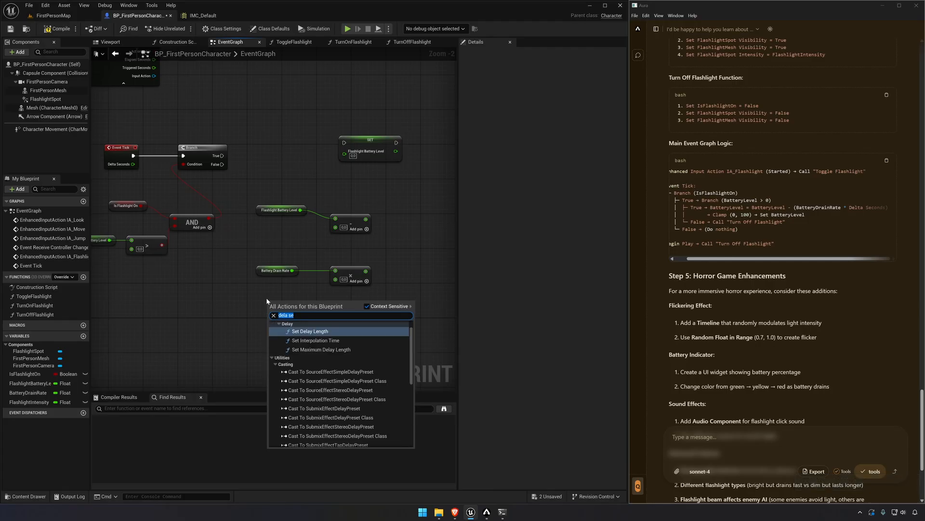
{"action": "type", "text": "ta se"}
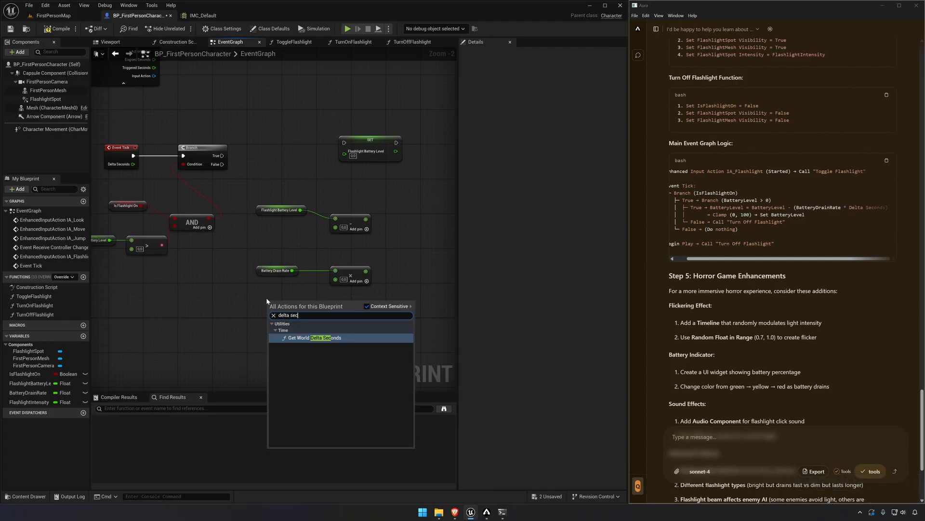
{"action": "key", "text": "Return"}
{"action": "left_click_drag", "start_coordinate": [316, 311], "coordinate": [335, 279]}
{"action": "right_click_drag", "start_coordinate": [386, 277], "coordinate": [356, 276]}
{"action": "left_click_drag", "start_coordinate": [333, 271], "coordinate": [306, 231]}
{"action": "left_click_drag", "start_coordinate": [326, 220], "coordinate": [383, 197]}
{"action": "type", "text": "clamp"}
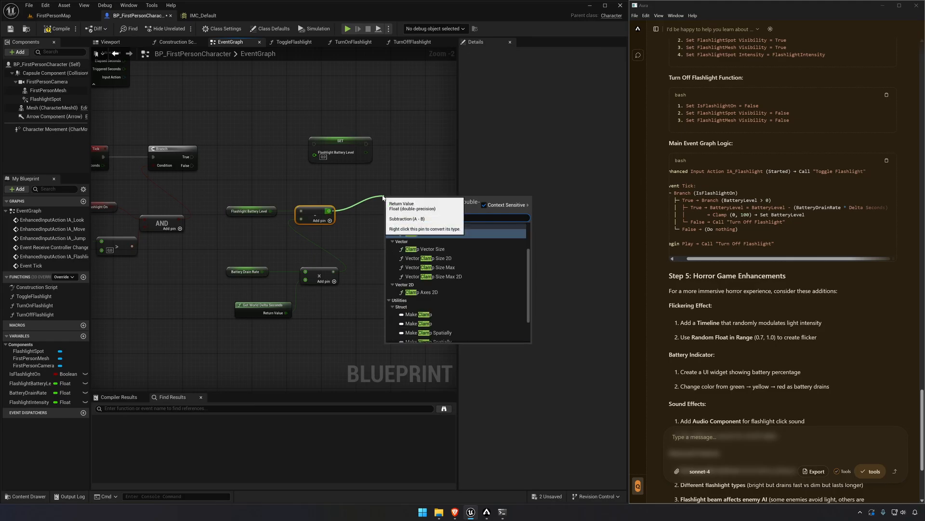
{"action": "key", "text": "Return"}
{"action": "key", "text": "ctrl+z"}
- Pass the Subtract result through a Clamp (Float) node with Max 100 and connect its output to the FlashlightBatteryLevel setter
{"action": "left_click_drag", "start_coordinate": [329, 210], "coordinate": [382, 197]}
{"action": "type", "text": "clamp floa"}
{"action": "key", "text": "Up"}
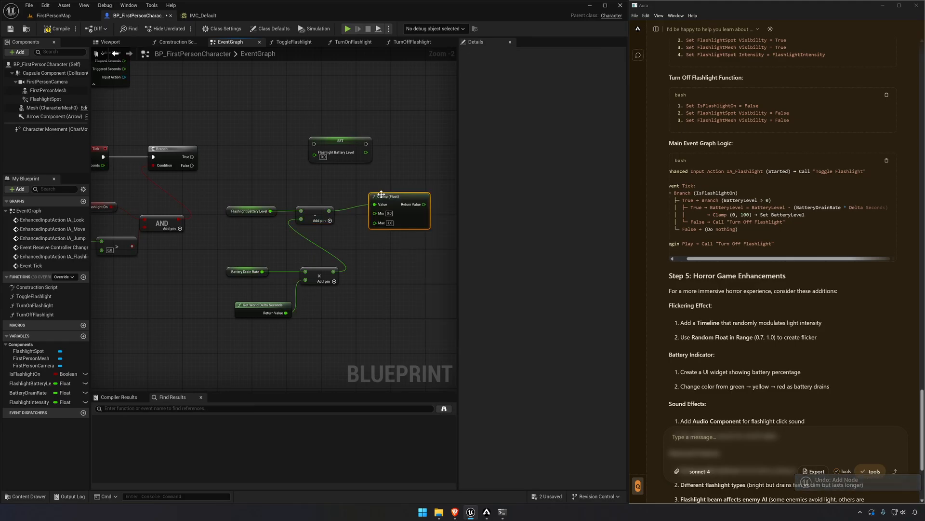
{"action": "key", "text": "Return"}
{"action": "right_click_drag", "start_coordinate": [382, 198], "coordinate": [311, 203]}
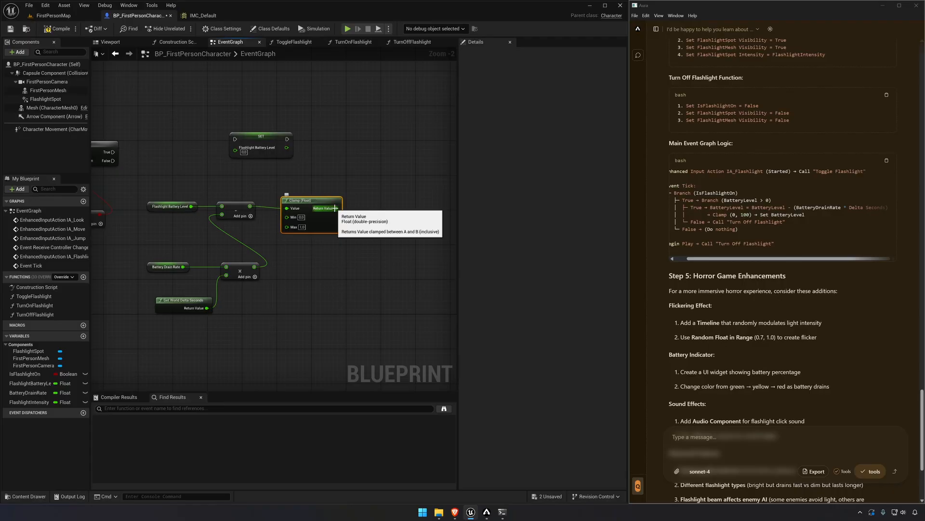
{"action": "type", "text": "100"}
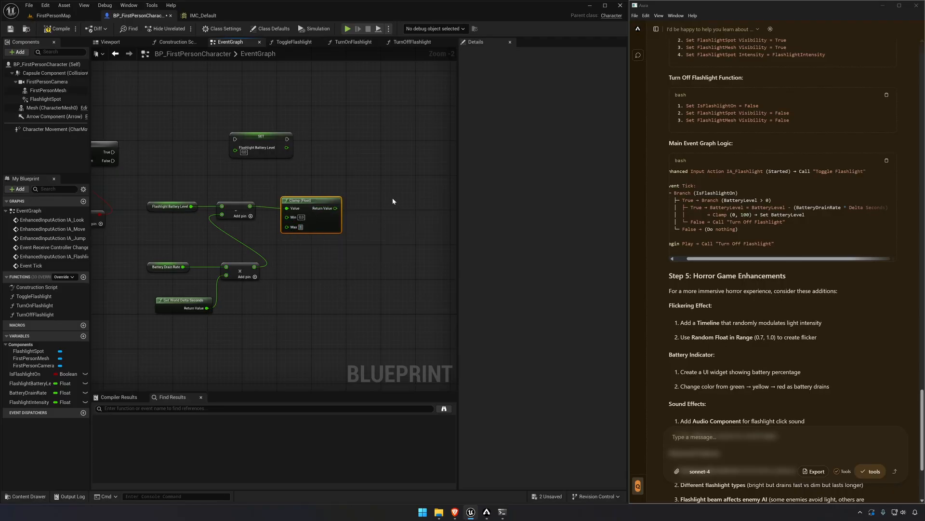
{"action": "left_click", "coordinate": [377, 204]}
{"action": "left_click_drag", "start_coordinate": [337, 209], "coordinate": [239, 150]}
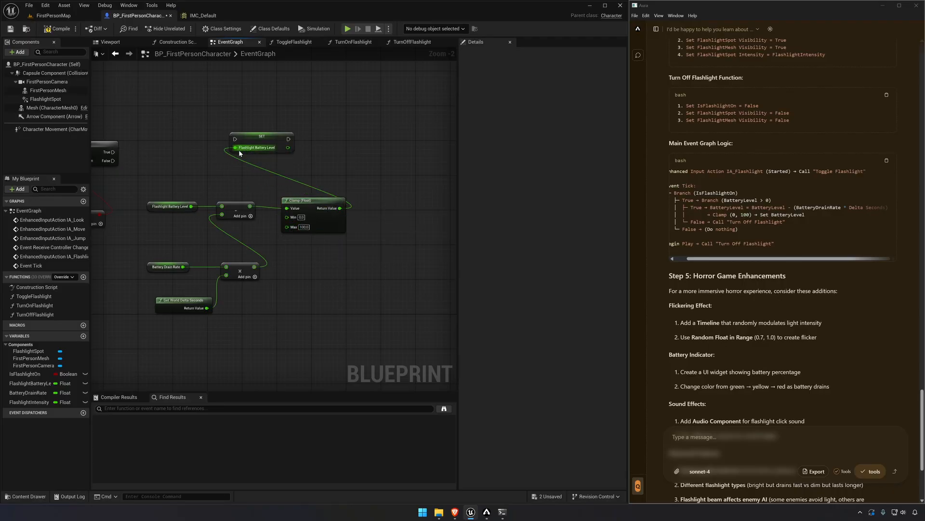
- Connect the Branch's True output to the FlashlightBatteryLevel setter and line the setter up with the Branch
{"action": "right_click_drag", "start_coordinate": [239, 149], "coordinate": [322, 171]}
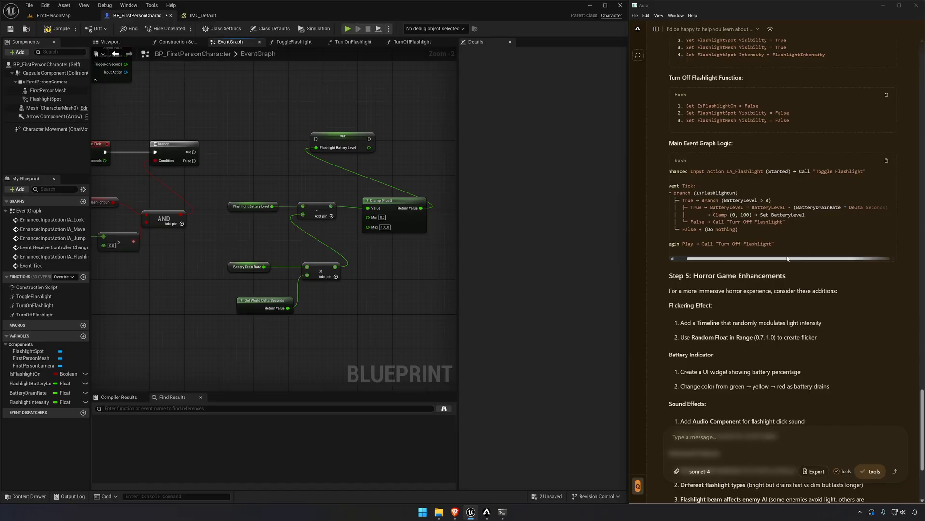
{"action": "left_click", "coordinate": [796, 256]}
{"action": "left_click_drag", "start_coordinate": [317, 139], "coordinate": [194, 152]}
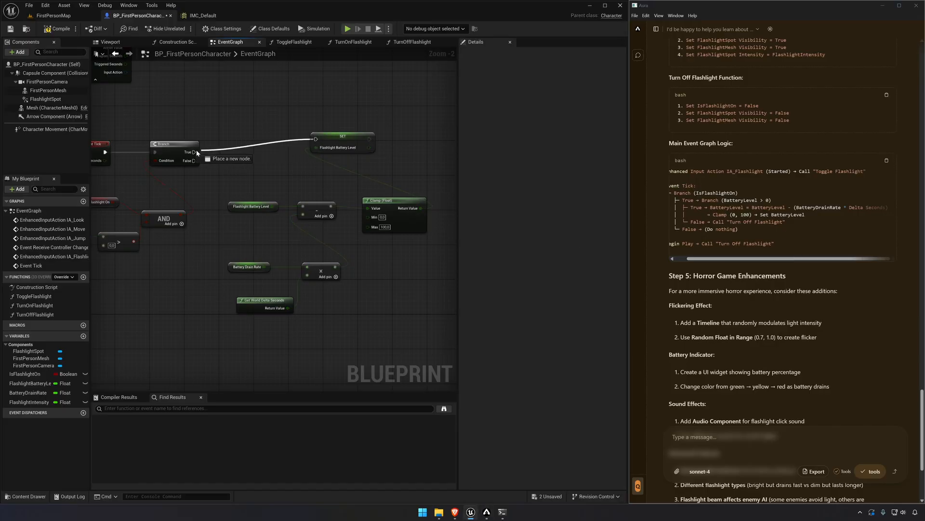
{"action": "left_click_drag", "start_coordinate": [340, 136], "coordinate": [333, 148]}
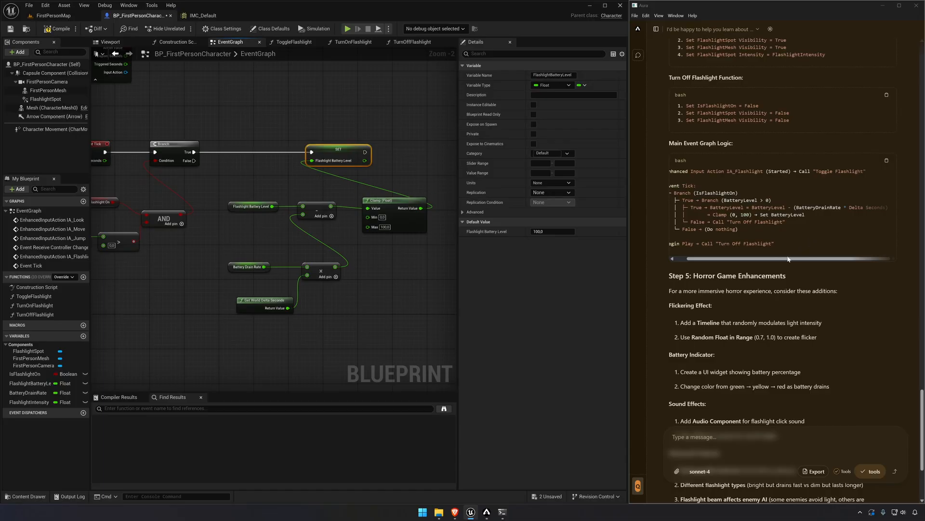
- Add a Turn Off Flashlight function call below the Event Tick logic
{"action": "right_click_drag", "start_coordinate": [220, 165], "coordinate": [237, 158]}
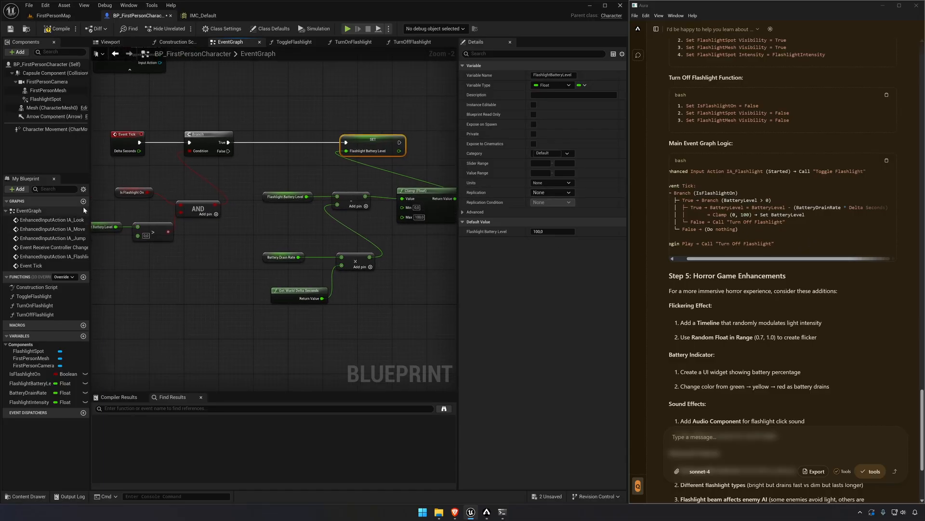
{"action": "left_click_drag", "start_coordinate": [43, 315], "coordinate": [192, 270]}
{"action": "right_click_drag", "start_coordinate": [134, 207], "coordinate": [222, 212]}
{"action": "left_click_drag", "start_coordinate": [727, 258], "coordinate": [716, 254]}
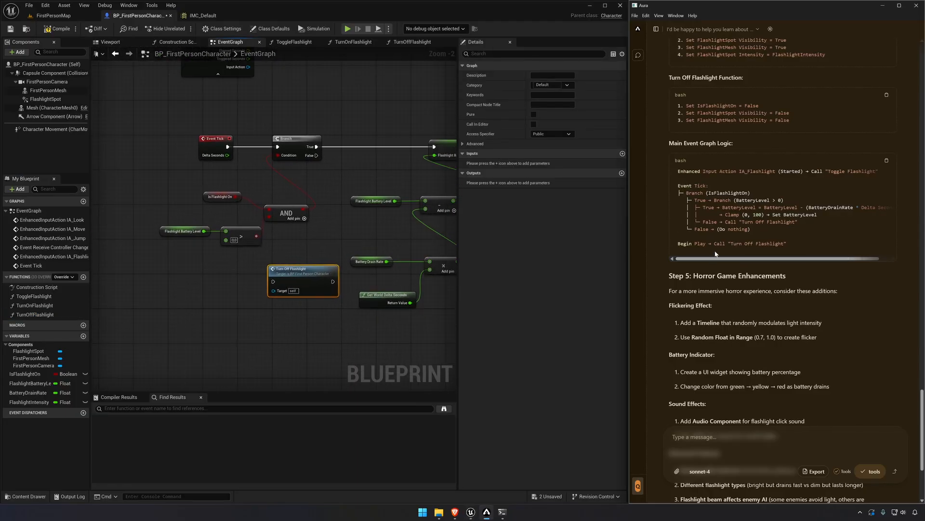
- Reconnect the IsFlashlightOn getter directly to the first Branch's Condition input
{"action": "left_click", "coordinate": [215, 197]}
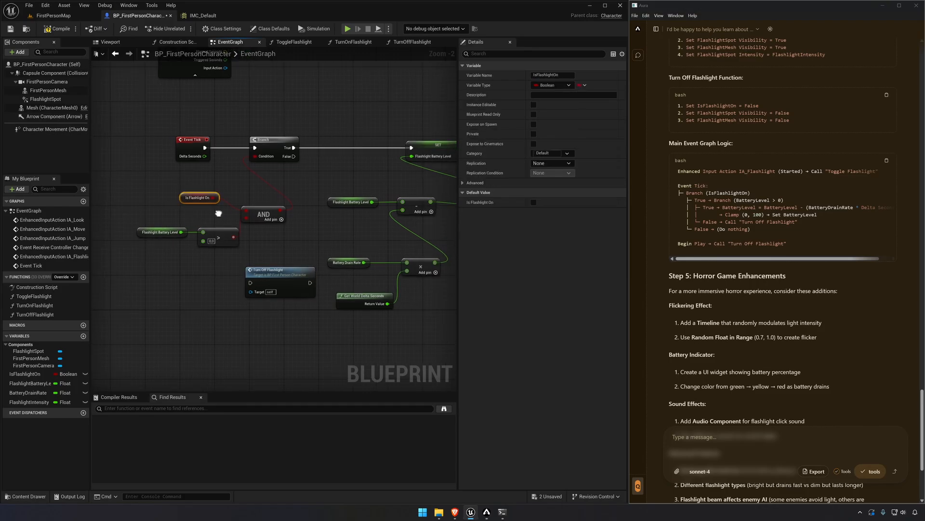
{"action": "scroll", "coordinate": [202, 210], "scroll_direction": "up", "scroll_amount": 2}
{"action": "left_click_drag", "start_coordinate": [263, 208], "coordinate": [263, 202]}
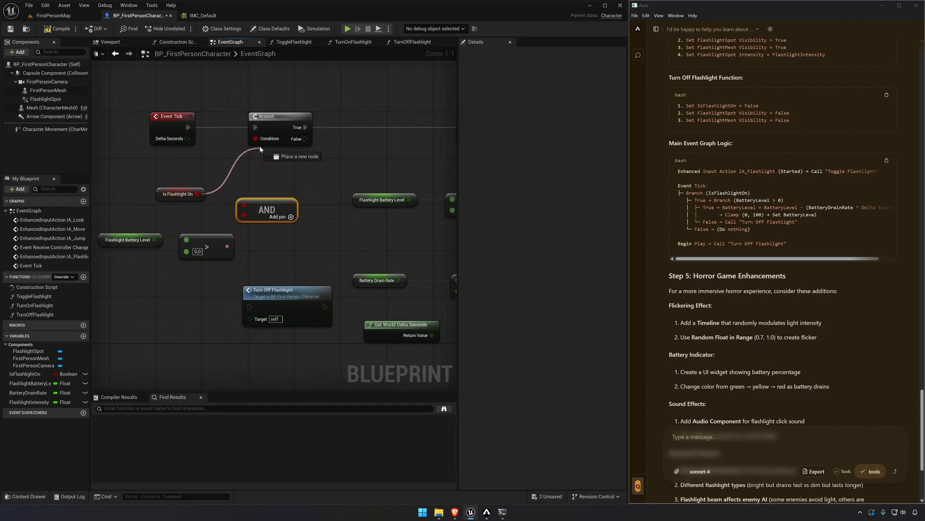
- Add a second Branch before the FlashlightBatteryLevel setter and connect it to the first Branch's True output
{"action": "right_click_drag", "start_coordinate": [317, 174], "coordinate": [267, 147]}
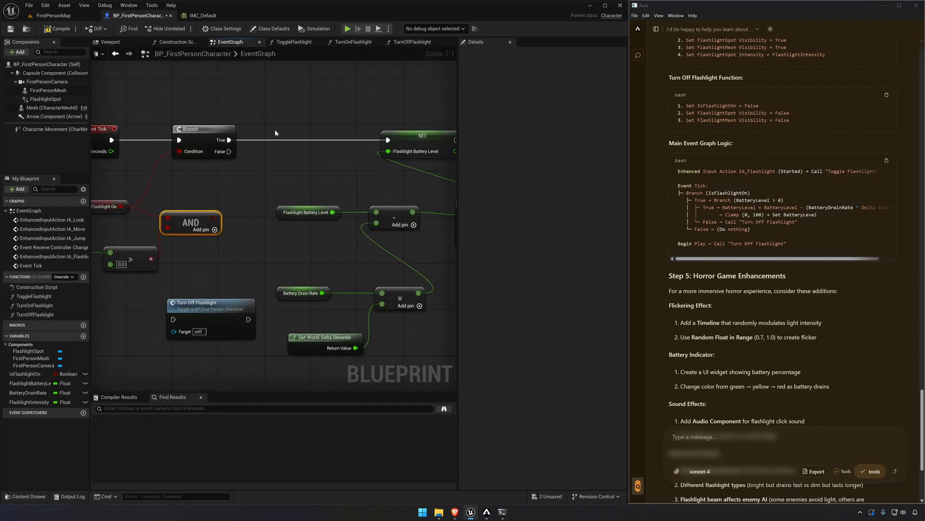
{"action": "key", "text": "b"}
{"action": "left_click", "coordinate": [275, 130]}
{"action": "left_click_drag", "start_coordinate": [282, 146], "coordinate": [229, 140]}
{"action": "right_click_drag", "start_coordinate": [238, 172], "coordinate": [347, 165]}
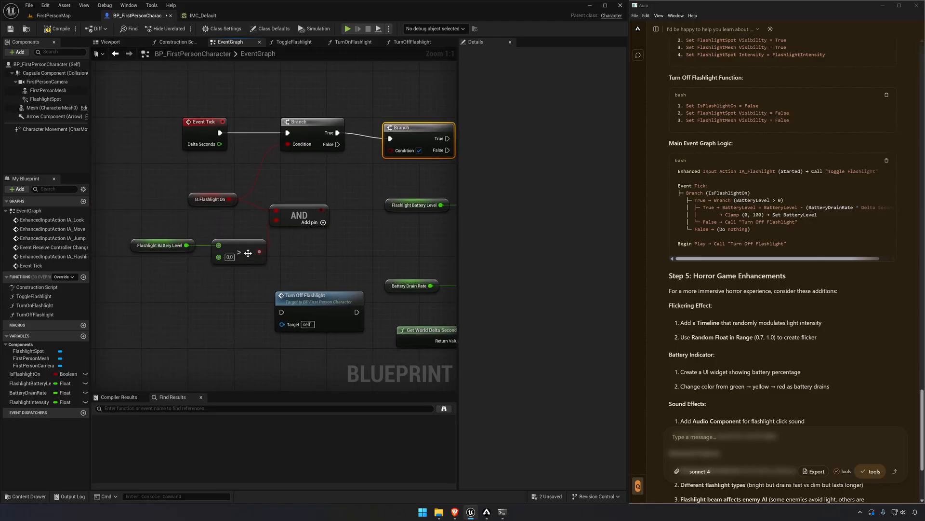
- Delete the AND node and connect the Greater node's result to the second Branch's Condition
{"action": "left_click", "coordinate": [302, 212]}
{"action": "key", "text": "Delete"}
{"action": "left_click_drag", "start_coordinate": [259, 251], "coordinate": [403, 127]}
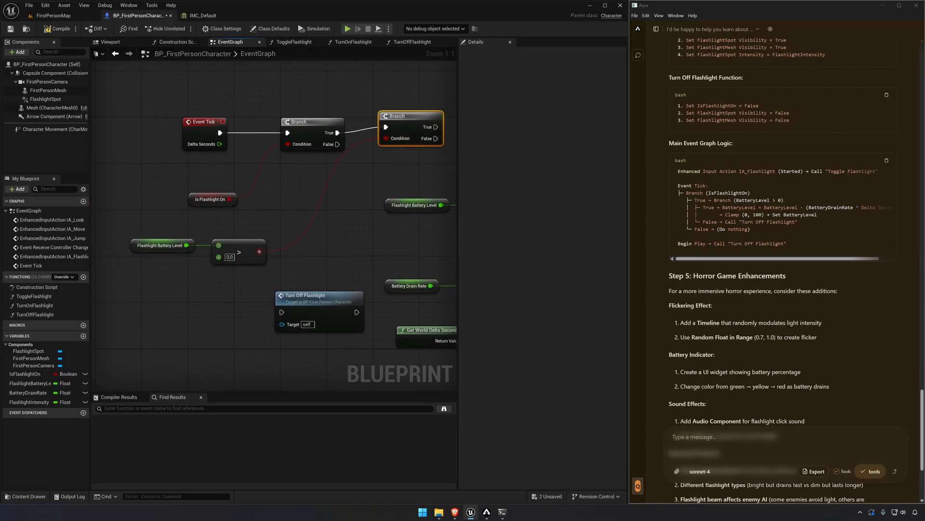
{"action": "left_click", "coordinate": [776, 212]}
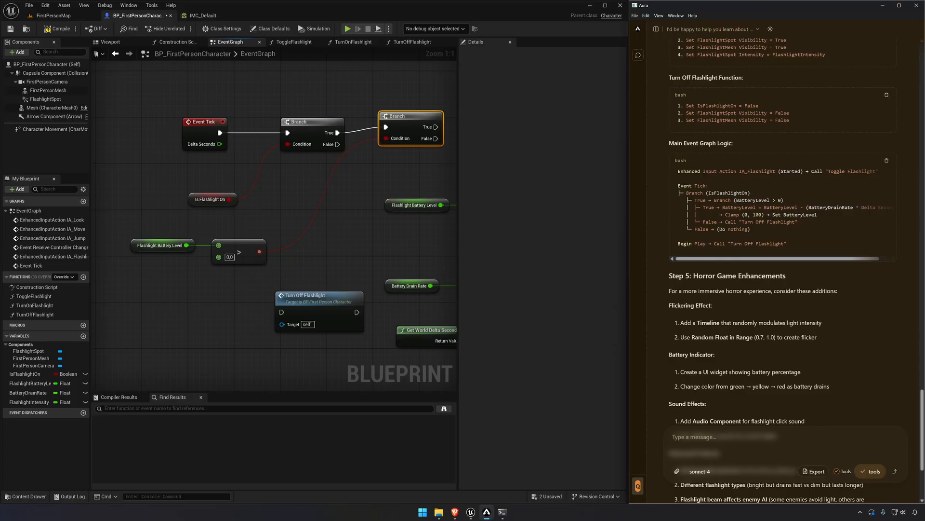
- Connect the second Branch's True output to the FlashlightBatteryLevel setter and its False output to the Turn Off Flashlight call
{"action": "left_click_drag", "start_coordinate": [687, 193], "coordinate": [747, 193]}
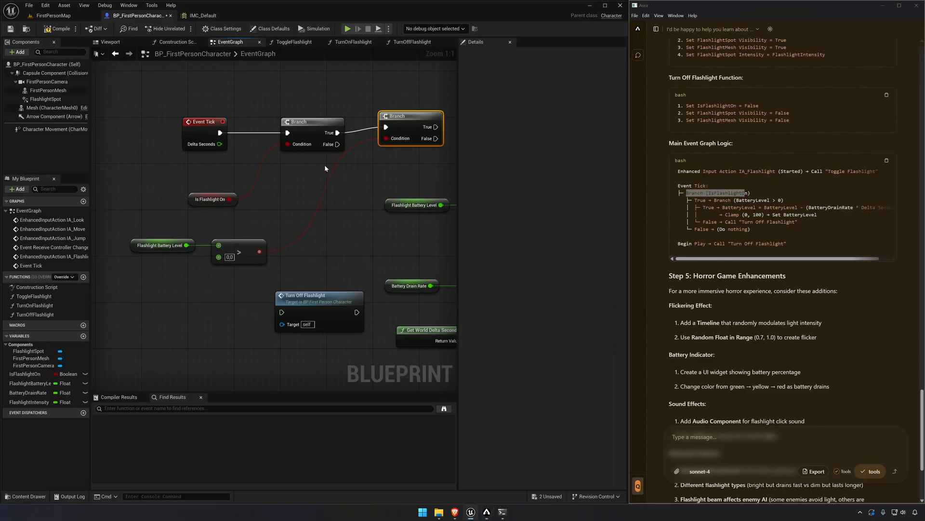
{"action": "right_click_drag", "start_coordinate": [325, 164], "coordinate": [206, 173]}
{"action": "left_click_drag", "start_coordinate": [311, 142], "coordinate": [377, 141]}
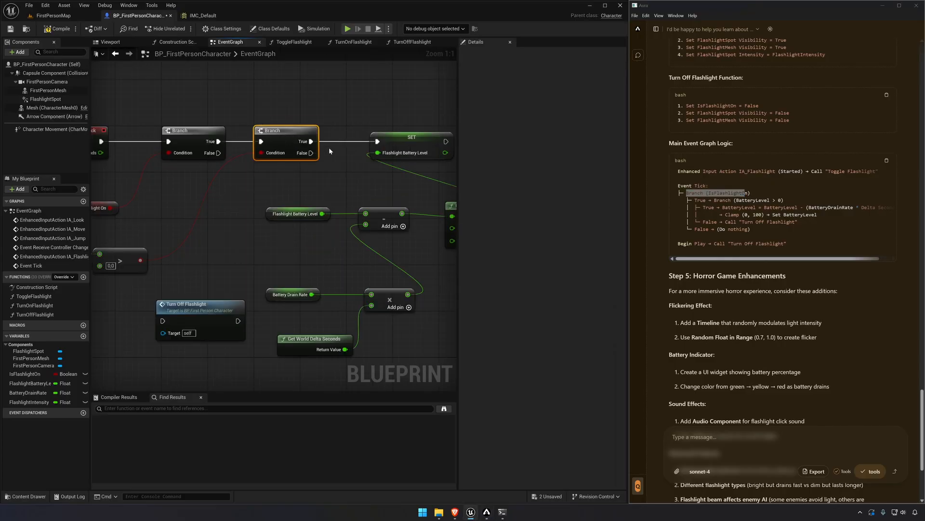
{"action": "left_click_drag", "start_coordinate": [162, 321], "coordinate": [311, 153]}
{"action": "left_click", "coordinate": [215, 86]}
{"action": "left_click", "coordinate": [116, 53]}
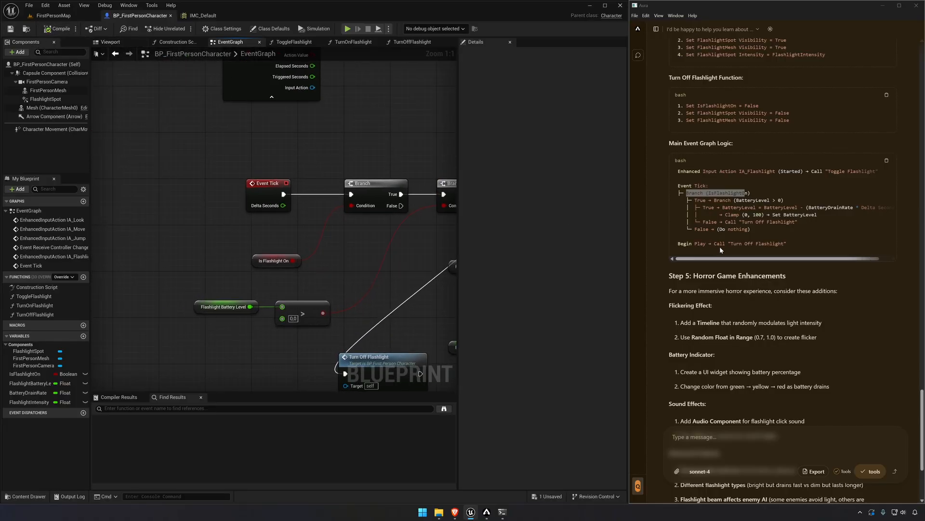
- Add an Event BeginPlay node above the IA_Flashlight event and connect it to a new Turn Off Flashlight call
{"action": "right_click_drag", "start_coordinate": [333, 146], "coordinate": [343, 234]}
{"action": "scroll", "coordinate": [343, 234], "scroll_direction": "down", "scroll_amount": 1}
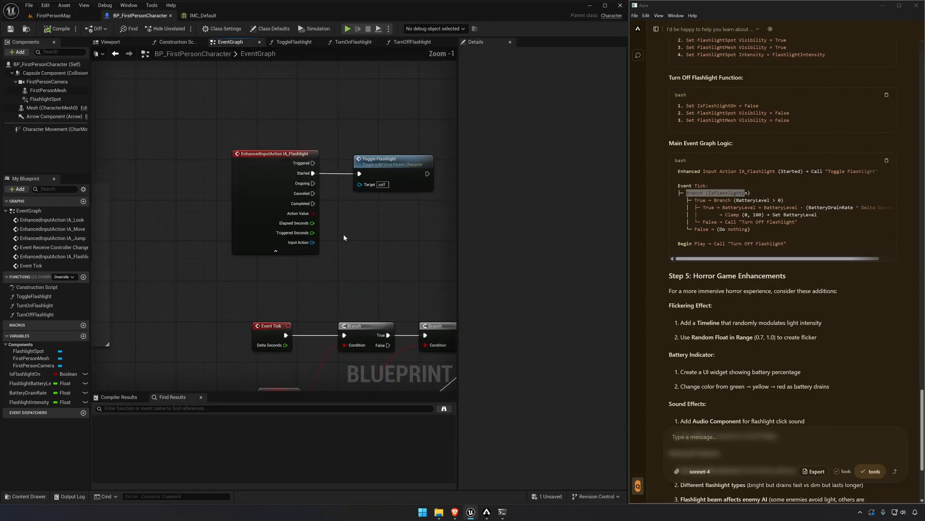
{"action": "right_click", "coordinate": [255, 203]}
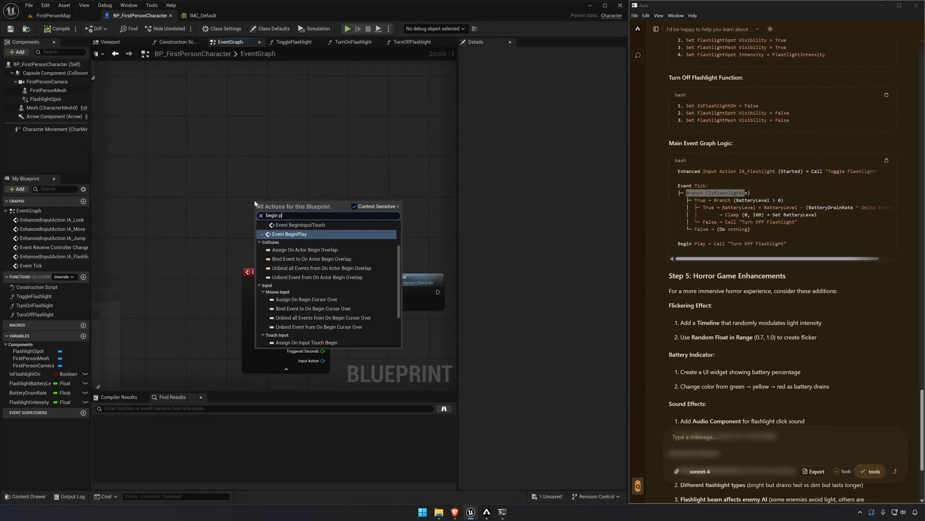
{"action": "left_click", "coordinate": [277, 226]}
{"action": "right_click_drag", "start_coordinate": [399, 199], "coordinate": [336, 176]}
{"action": "left_click_drag", "start_coordinate": [35, 323], "coordinate": [234, 188]}
{"action": "left_click_drag", "start_coordinate": [323, 183], "coordinate": [323, 178]}
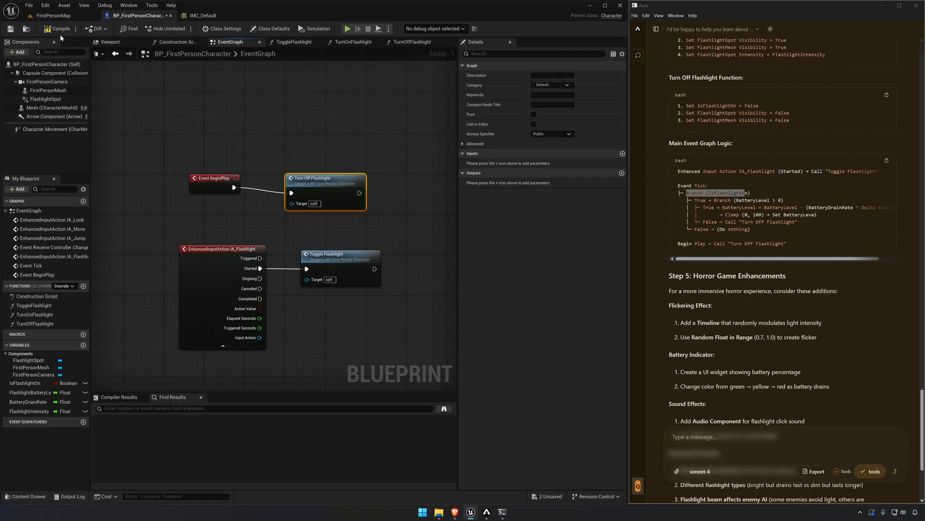
- Play-test FirstPersonMap, switch the flashlight on against a dark wall, and end the session
{"action": "left_click", "coordinate": [52, 15]}
{"action": "left_click", "coordinate": [197, 32]}
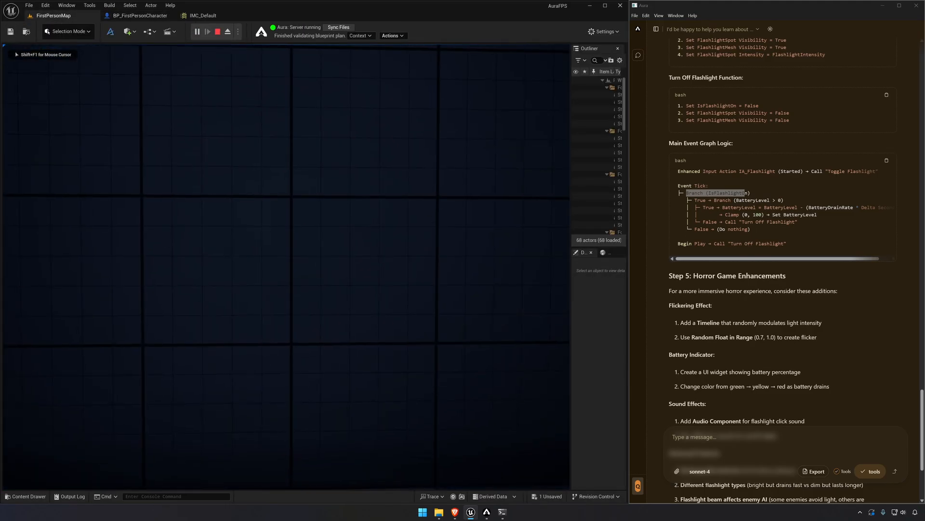
{"action": "key", "text": "f"}
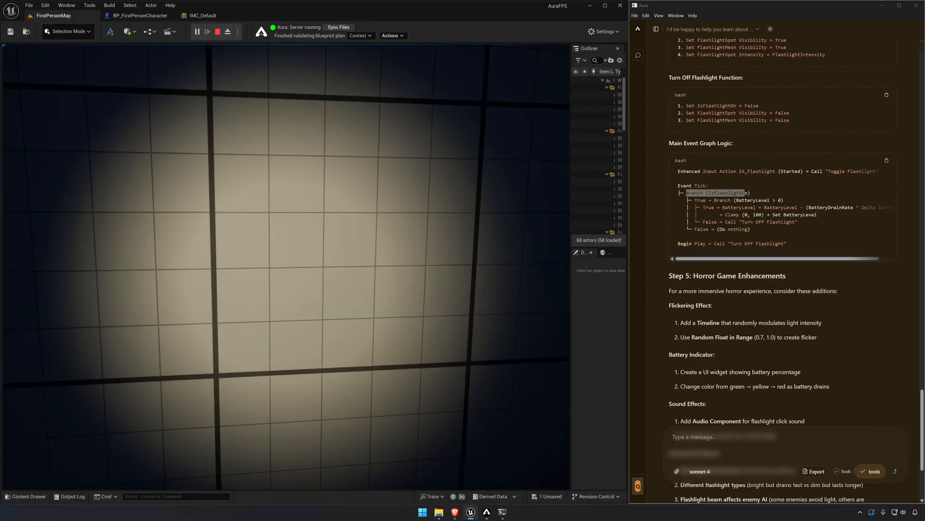
{"action": "key", "text": "Escape"}
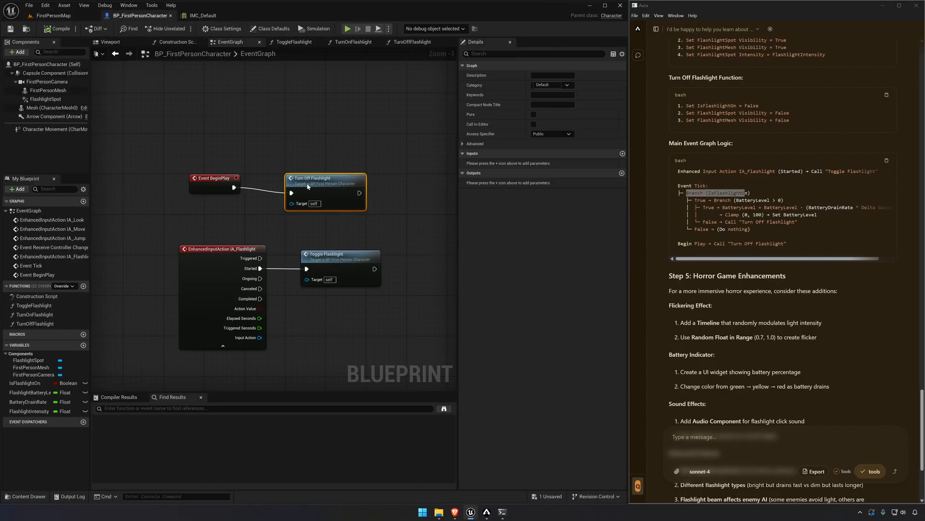
- Align the Turn Off Flashlight call with Event BeginPlay and move Event Tick farther away from the first Branch
{"action": "left_click_drag", "start_coordinate": [308, 186], "coordinate": [287, 182]}
{"action": "left_click_drag", "start_coordinate": [196, 161], "coordinate": [385, 193]}
{"action": "right_click_drag", "start_coordinate": [397, 179], "coordinate": [292, 79]}
{"action": "right_click_drag", "start_coordinate": [284, 274], "coordinate": [453, 161]}
{"action": "scroll", "coordinate": [329, 192], "scroll_direction": "down", "scroll_amount": 1}
{"action": "left_click_drag", "start_coordinate": [328, 192], "coordinate": [250, 192]}
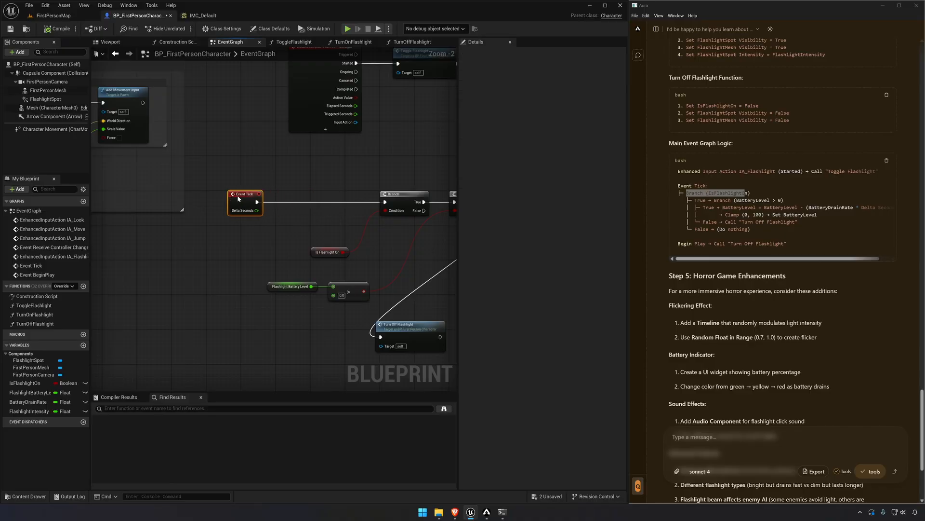
- Add a Print String node between Event Tick and the first Branch and expand its advanced options
{"action": "right_click", "coordinate": [275, 186]}
{"action": "type", "text": "print s"}
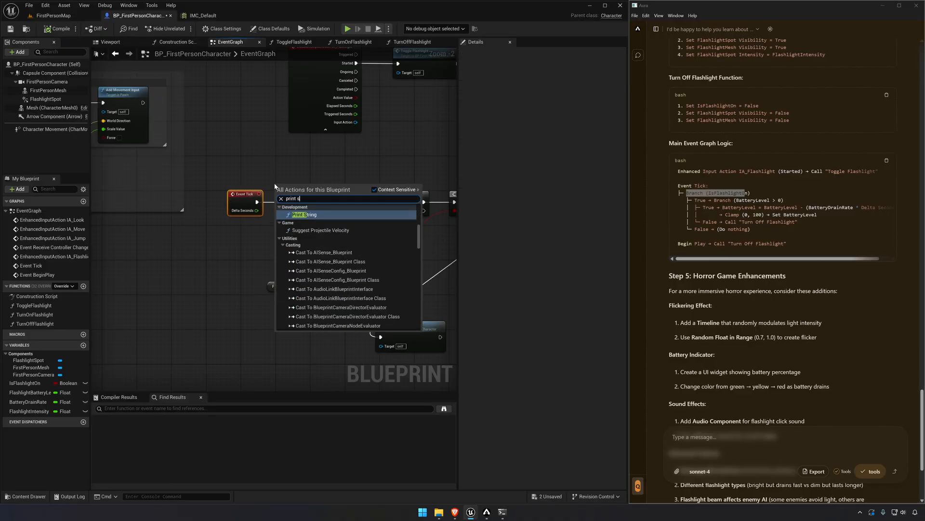
{"action": "key", "text": "Return"}
{"action": "left_click_drag", "start_coordinate": [300, 191], "coordinate": [329, 169]}
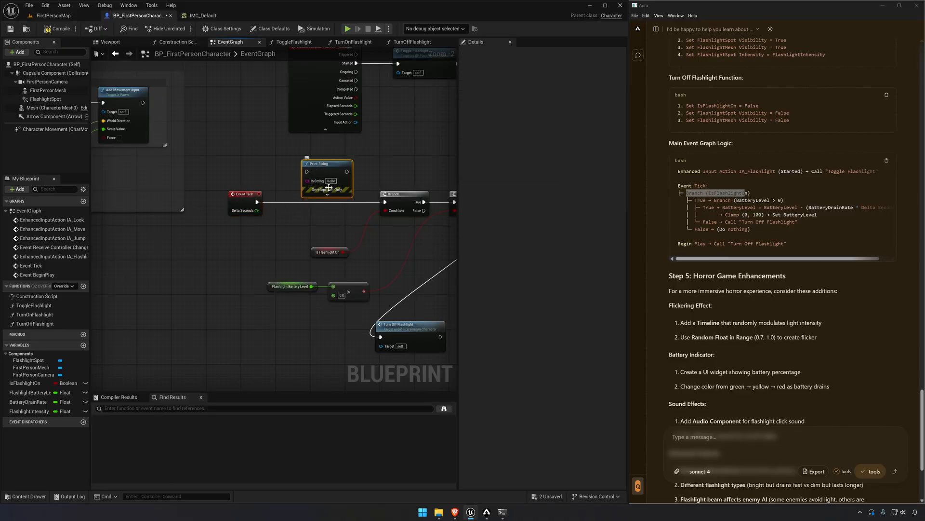
{"action": "left_click", "coordinate": [327, 194]}
{"action": "left_click", "coordinate": [330, 193]}
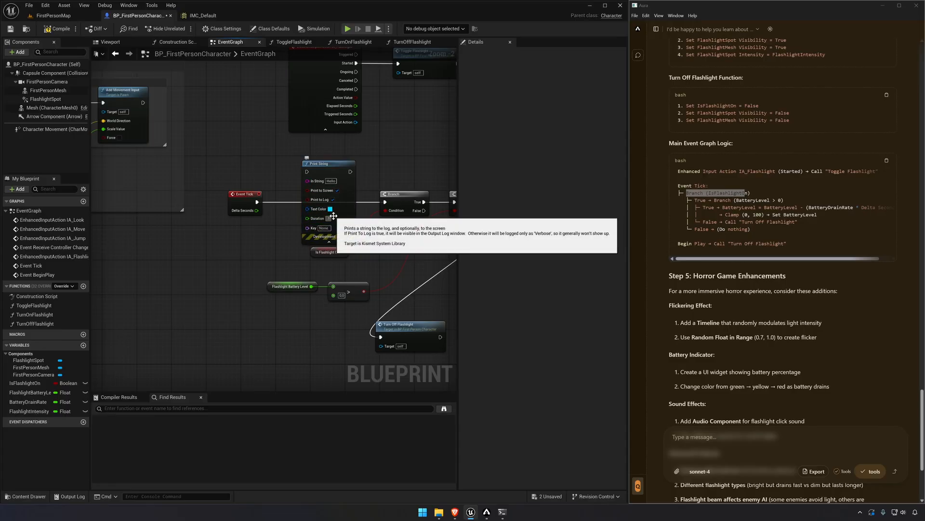
- Wire Print String between Event Tick and the first Branch, feed it FlashlightBatteryLevel, and set its duration to 0.1 and key to 1
{"action": "left_click_drag", "start_coordinate": [304, 172], "coordinate": [257, 202]}
{"action": "left_click", "coordinate": [68, 392]}
{"action": "left_click_drag", "start_coordinate": [121, 371], "coordinate": [350, 172]}
{"action": "left_click", "coordinate": [264, 253]}
{"action": "left_click", "coordinate": [367, 221]}
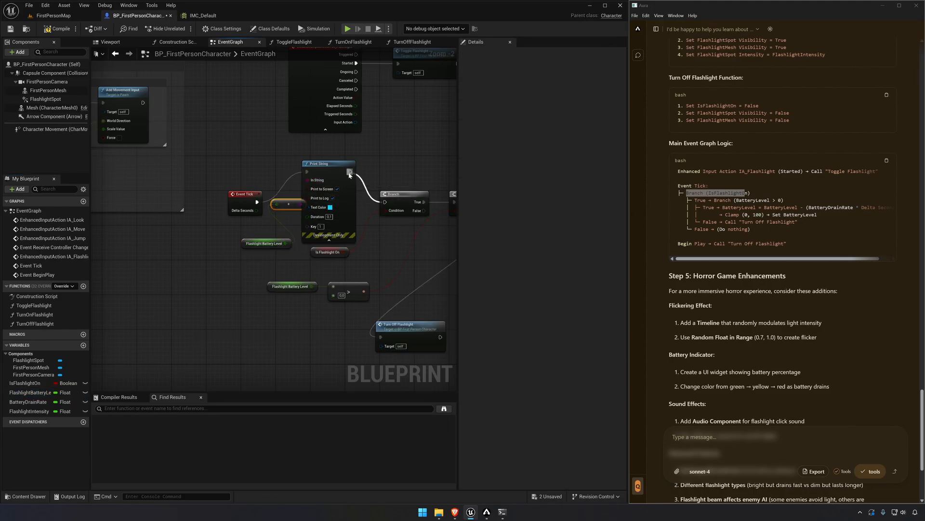
{"action": "left_click", "coordinate": [329, 239]}
- Play-test the character and toggle the flashlight on and off to check how the printed battery level changes
{"action": "left_click", "coordinate": [347, 29]}
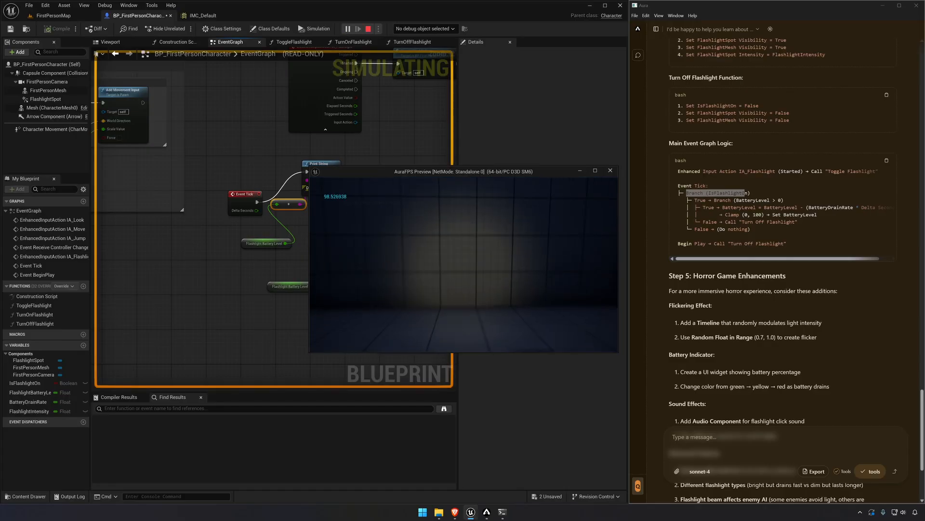
{"action": "key", "text": "f"}
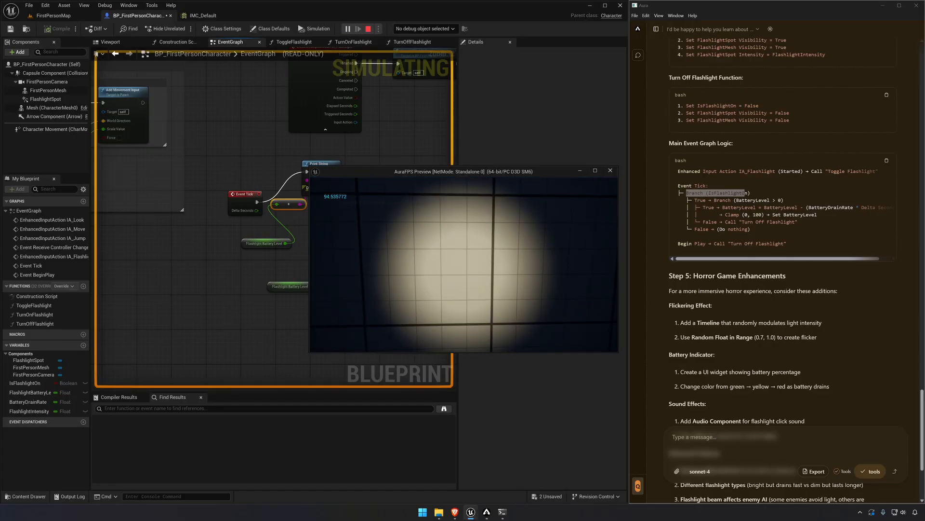
{"action": "key", "text": "f"}
{"action": "key", "text": "Escape"}
- Set the default value of the BatteryDrainRate variable to 5
{"action": "right_click_drag", "start_coordinate": [311, 271], "coordinate": [229, 245]}
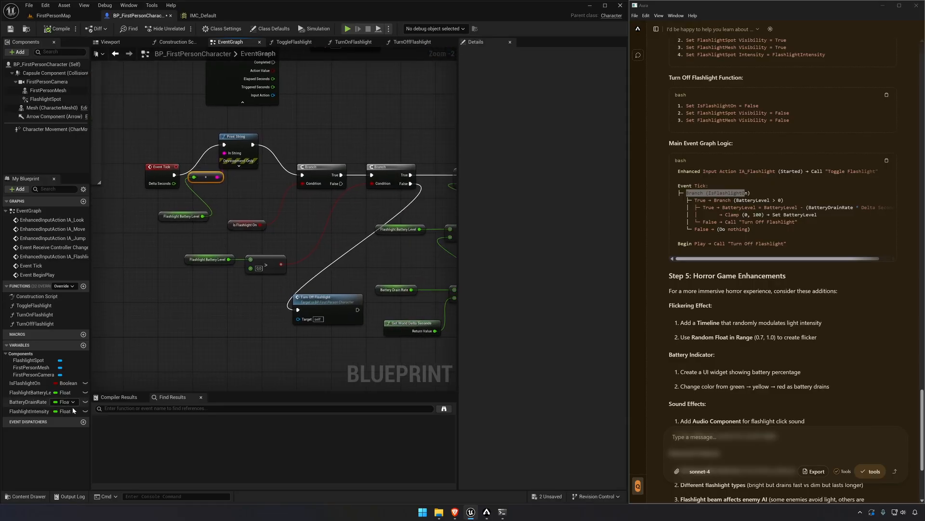
{"action": "left_click", "coordinate": [28, 402]}
{"action": "left_click", "coordinate": [553, 232]}
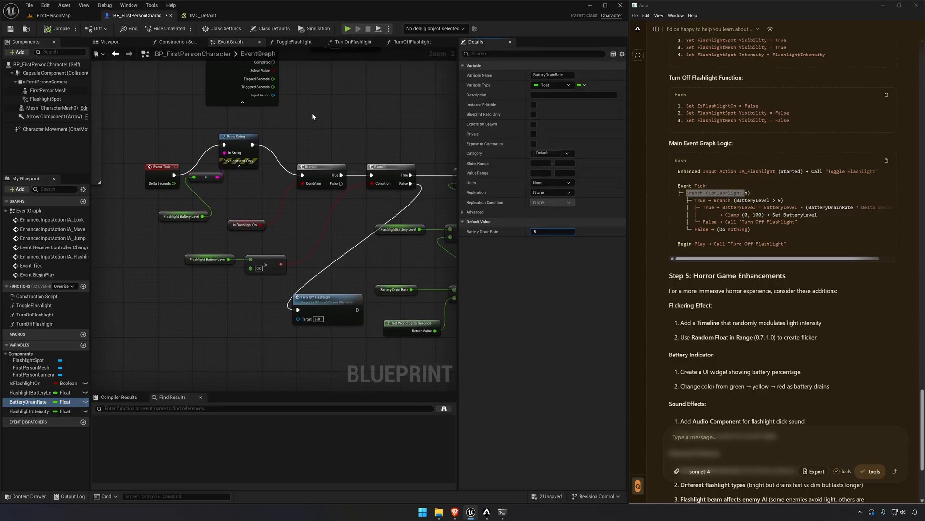
- Play-test the faster battery drain with the flashlight on until the battery runs out, and end the session
{"action": "left_click", "coordinate": [347, 29]}
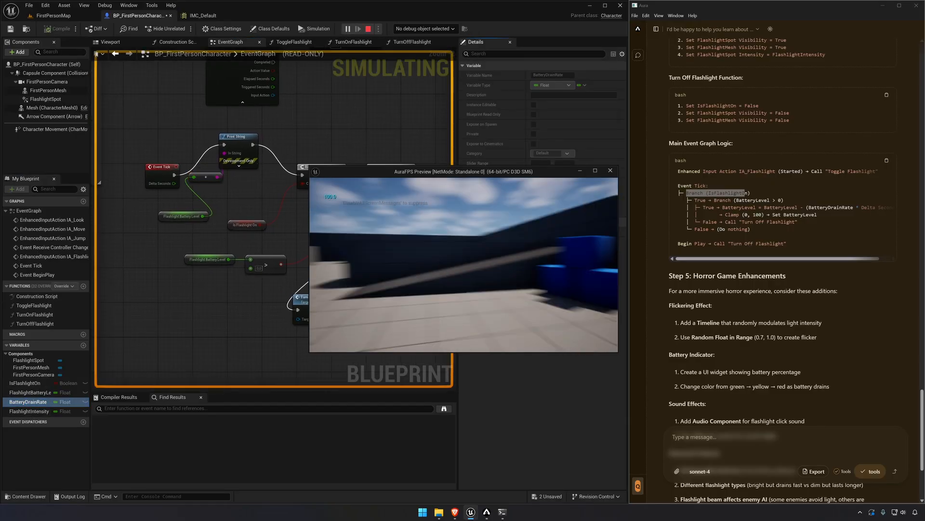
{"action": "key", "text": "f"}
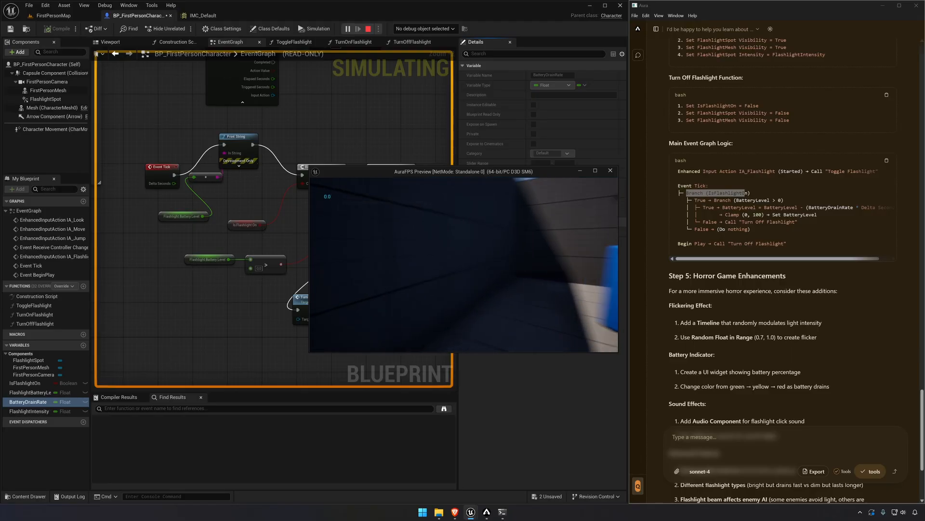
{"action": "key", "text": "Escape"}
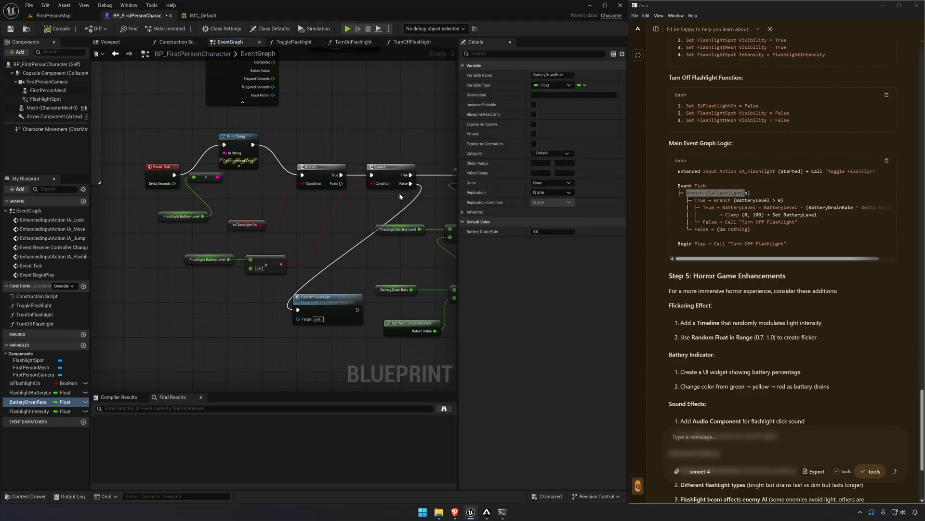
- Review the full Event Tick battery logic and save the character Blueprint
{"action": "right_click_drag", "start_coordinate": [399, 193], "coordinate": [253, 165]}
{"action": "scroll", "coordinate": [253, 165], "scroll_direction": "down", "scroll_amount": 1}
{"action": "key", "text": "ctrl+s"}
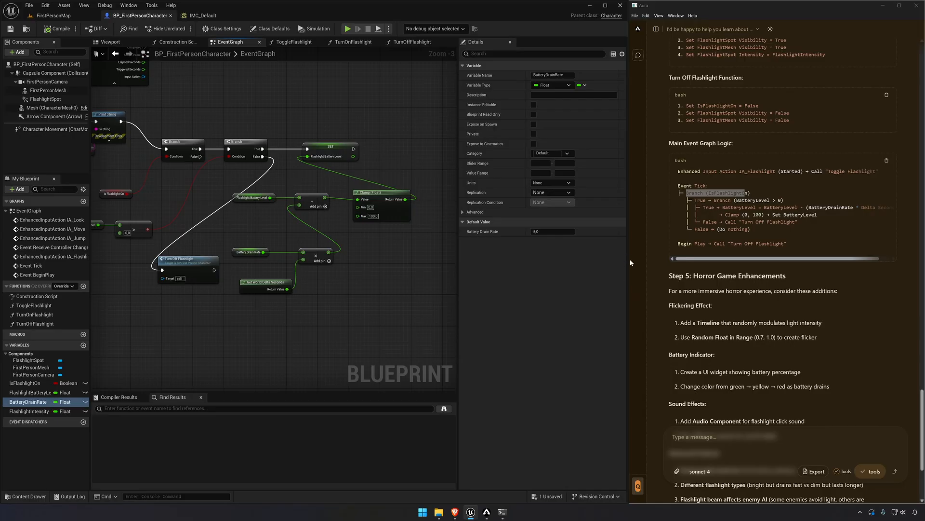
- Widen the Aura window beside the editor and read its Step 5: Horror Game Enhancements suggestions
{"action": "left_click_drag", "start_coordinate": [630, 259], "coordinate": [541, 264]}
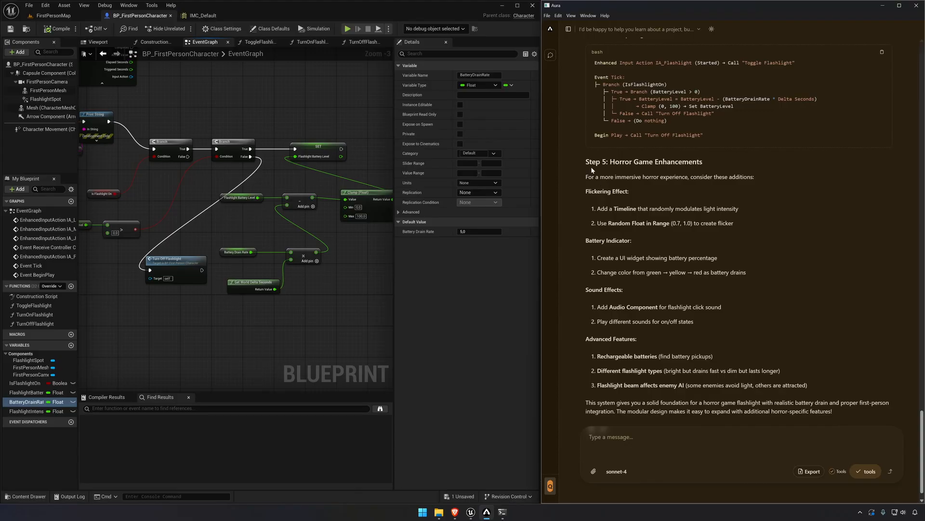
{"action": "left_click_drag", "start_coordinate": [593, 169], "coordinate": [774, 346]}
{"action": "left_click", "coordinate": [786, 344]}
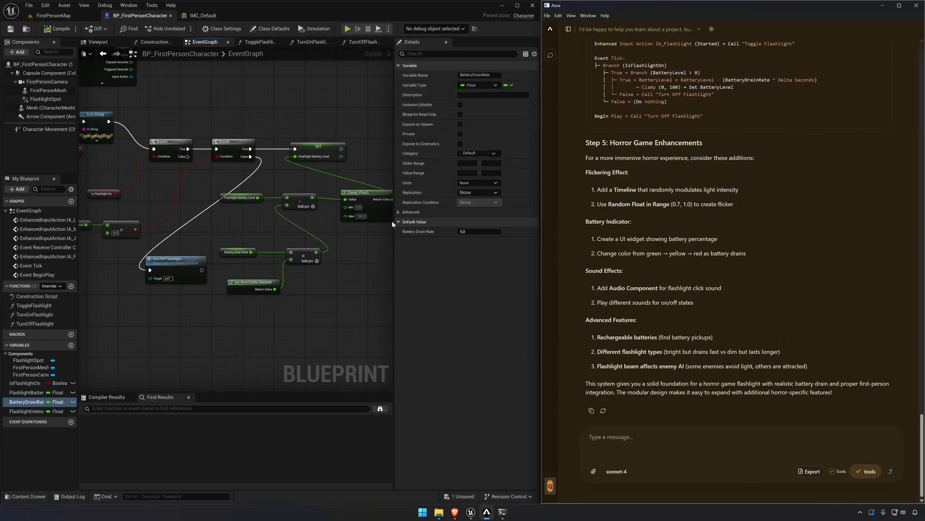
{"action": "left_click_drag", "start_coordinate": [393, 253], "coordinate": [458, 252]}
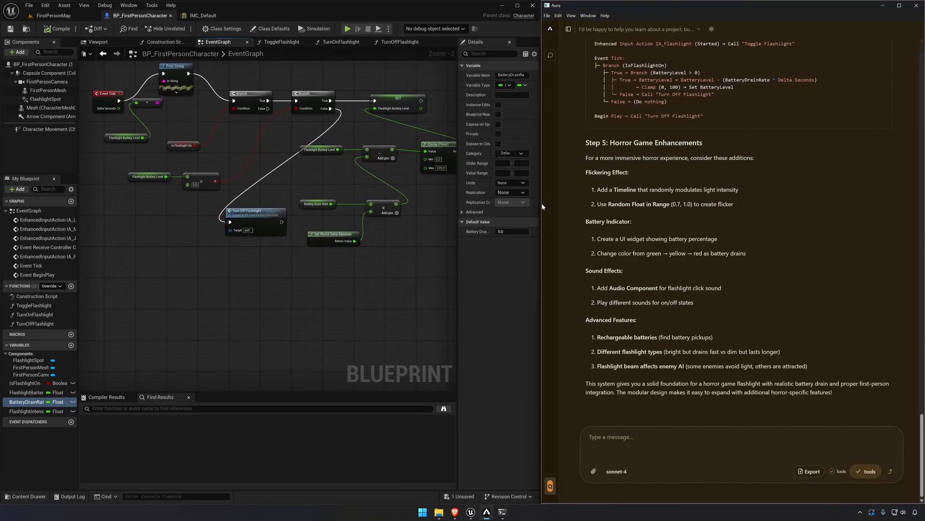
{"action": "left_click_drag", "start_coordinate": [542, 206], "coordinate": [475, 207]}
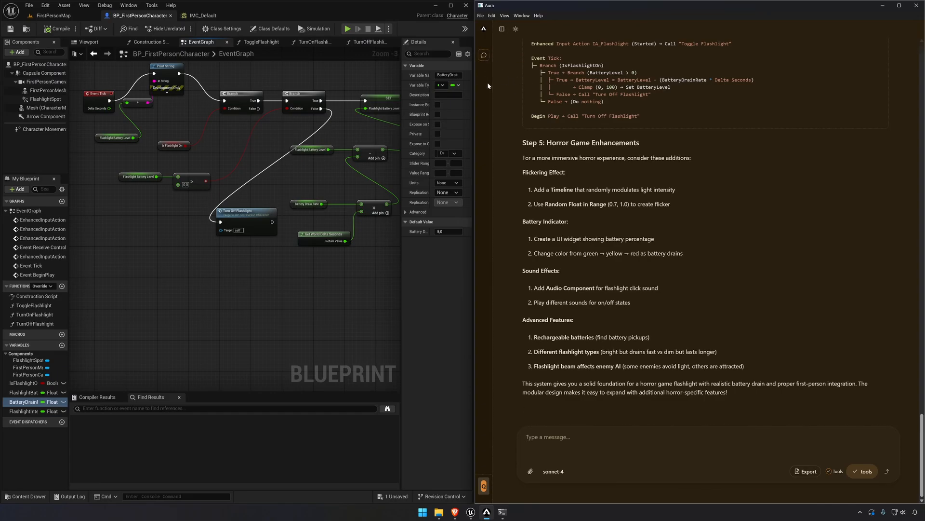
- Start a new Aura chat and send "Okay now i want to lower the light in the map to better show the flashlight"
{"action": "left_click", "coordinate": [502, 29]}
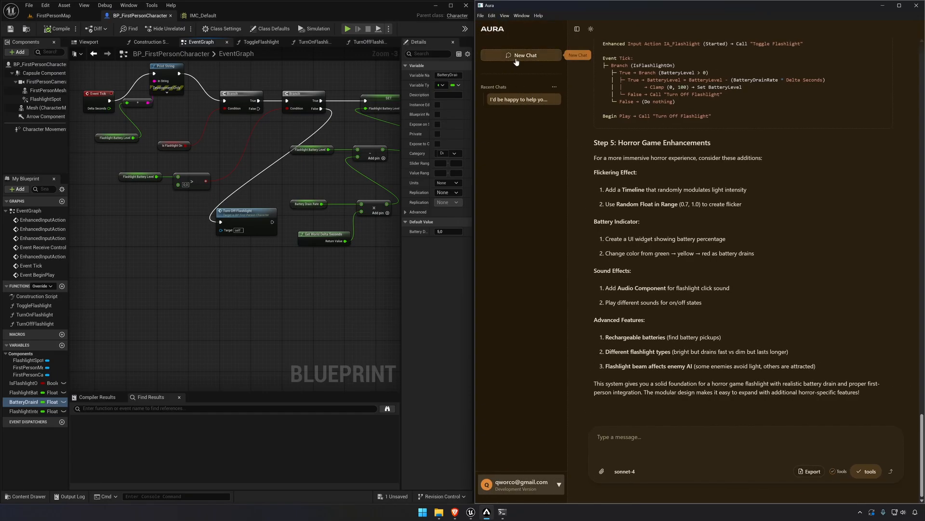
{"action": "left_click", "coordinate": [516, 56]}
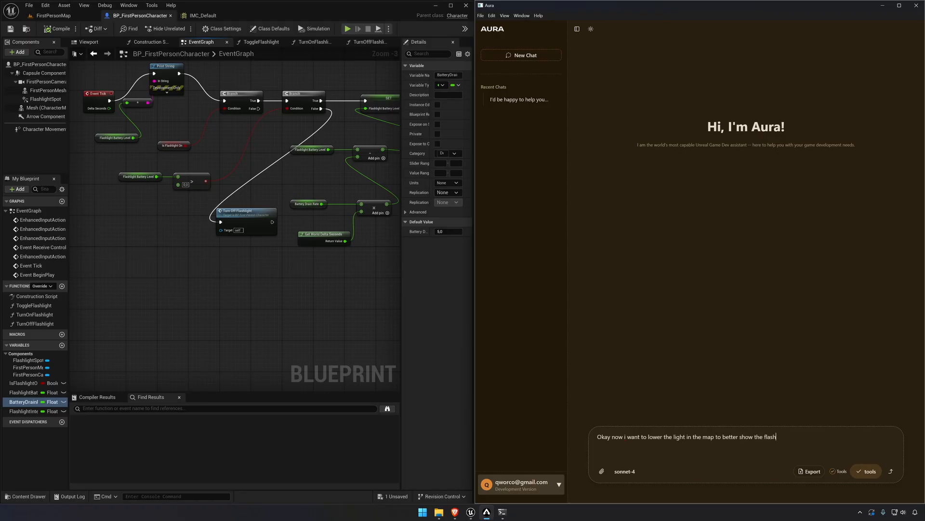
{"action": "key", "text": "Return"}
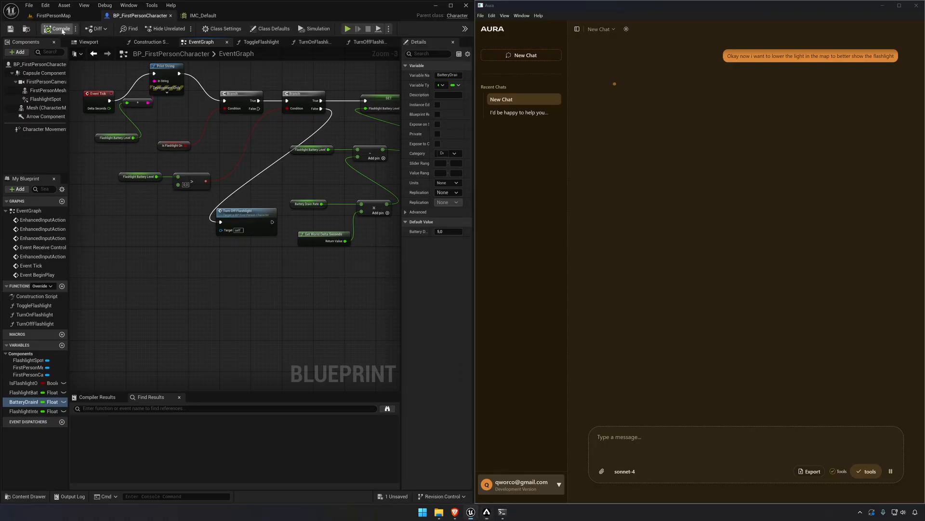
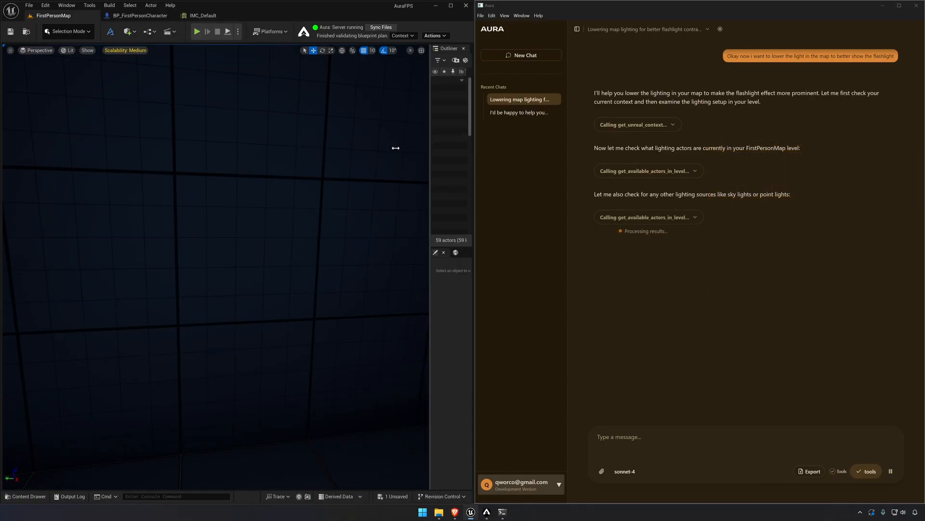
- Look through the actor list of FirstPersonMap in the Outliner and inspect the level's current lighting from an open viewpoint
{"action": "left_click_drag", "start_coordinate": [431, 136], "coordinate": [300, 140]}
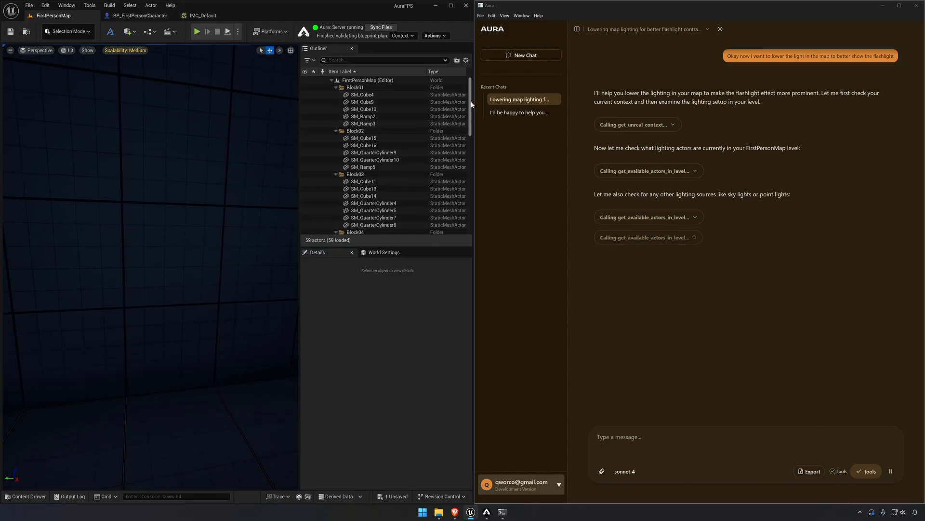
{"action": "left_click_drag", "start_coordinate": [470, 105], "coordinate": [472, 207]}
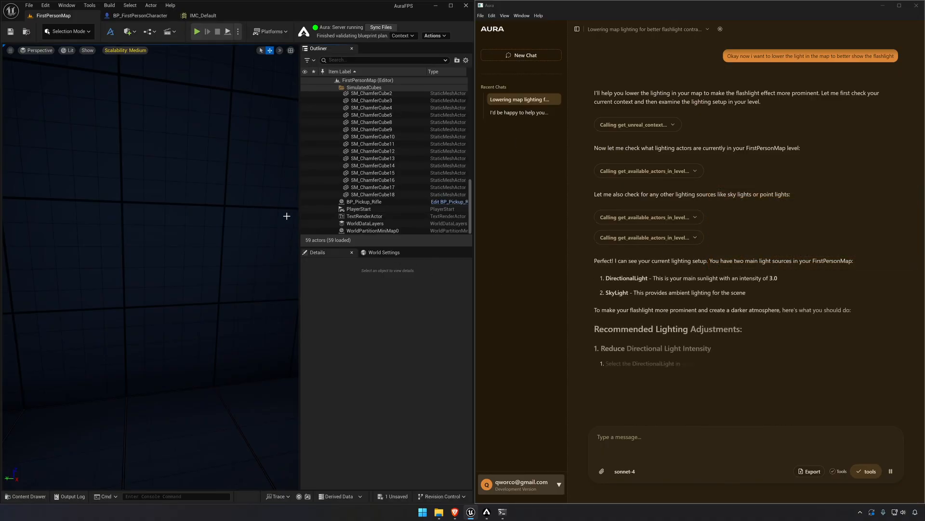
{"action": "left_click_drag", "start_coordinate": [302, 240], "coordinate": [363, 240]}
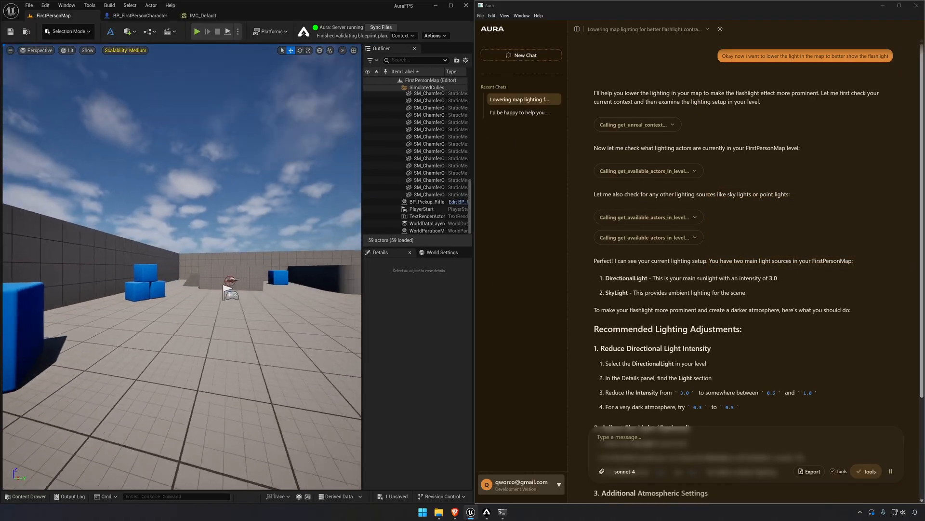
{"action": "key", "text": "w"}
{"action": "right_click_drag", "start_coordinate": [188, 237], "coordinate": [251, 237]}
{"action": "right_click_drag", "start_coordinate": [188, 238], "coordinate": [197, 226]}
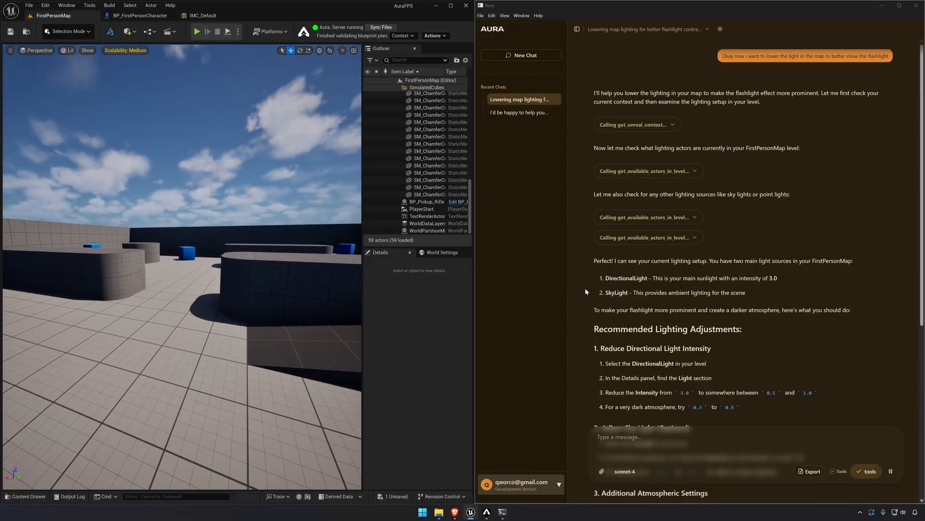
- Read Aura's Recommended Lighting Adjustments, then filter the Outliner for "dire" and select the DirectionalLight, widening its property area
{"action": "scroll", "coordinate": [586, 291], "scroll_direction": "down", "scroll_amount": 3}
{"action": "left_click_drag", "start_coordinate": [599, 221], "coordinate": [733, 221]}
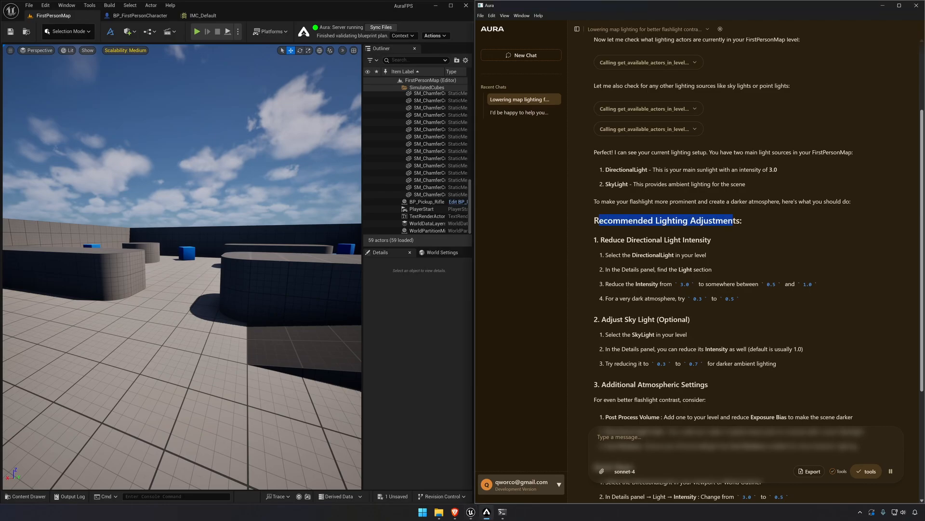
{"action": "left_click", "coordinate": [734, 222]}
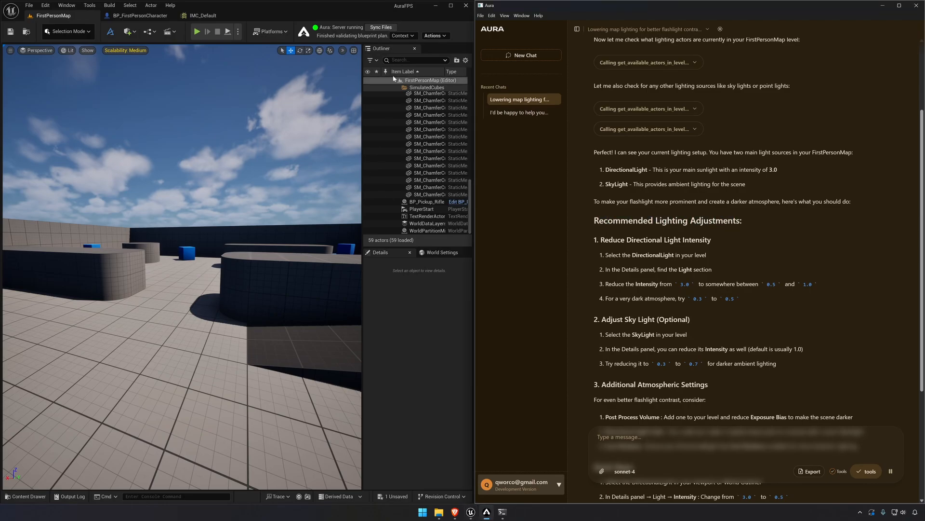
{"action": "left_click", "coordinate": [401, 62]}
{"action": "type", "text": "dire"}
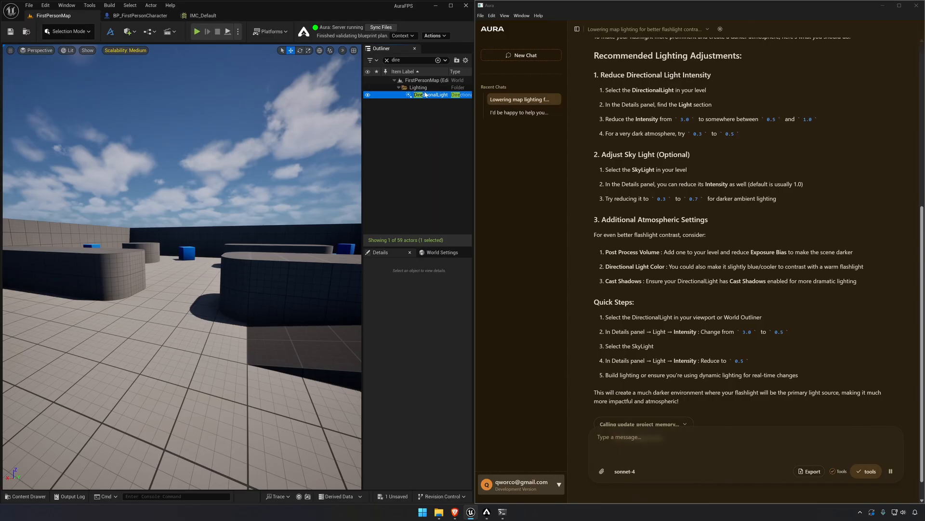
{"action": "key", "text": "Return"}
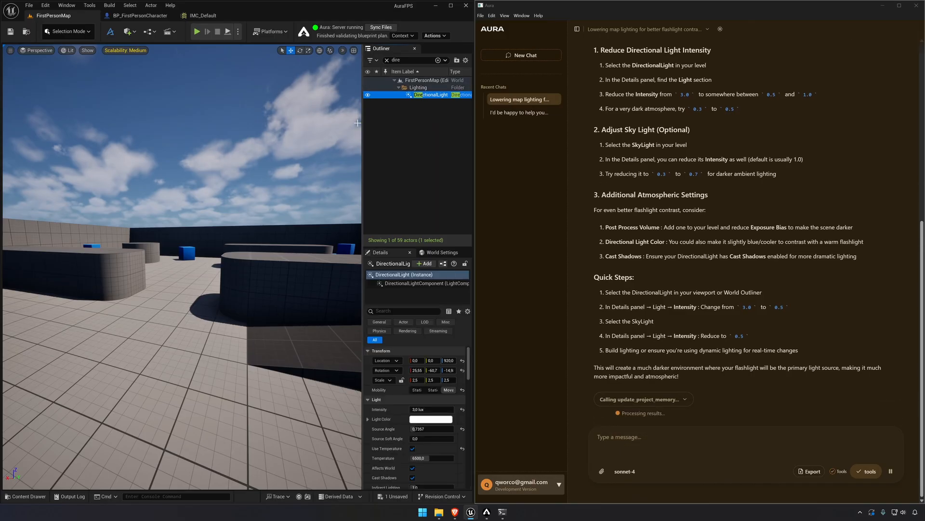
{"action": "left_click_drag", "start_coordinate": [362, 121], "coordinate": [275, 125]}
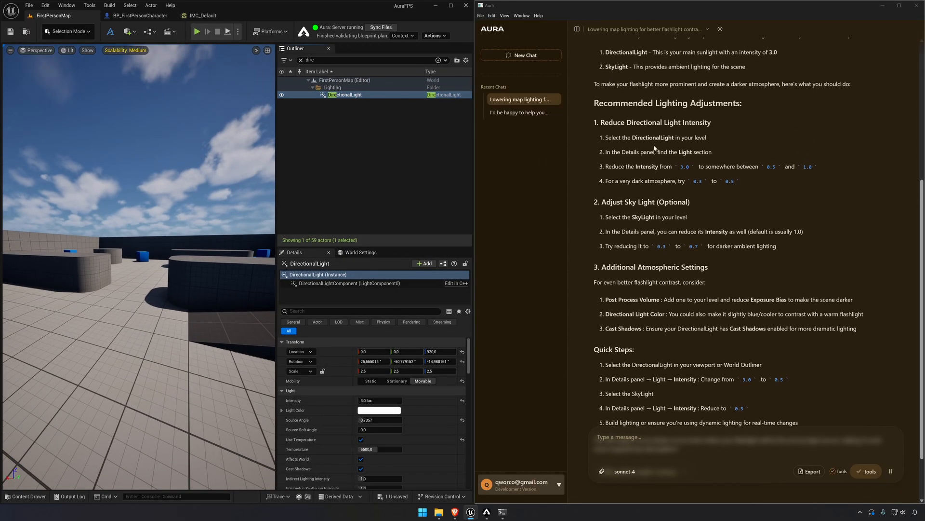
- Follow the suggestion for a very dark atmosphere and set the DirectionalLight's intensity to 0,3 lux
{"action": "left_click_drag", "start_coordinate": [606, 153], "coordinate": [719, 154]}
{"action": "left_click", "coordinate": [719, 153]}
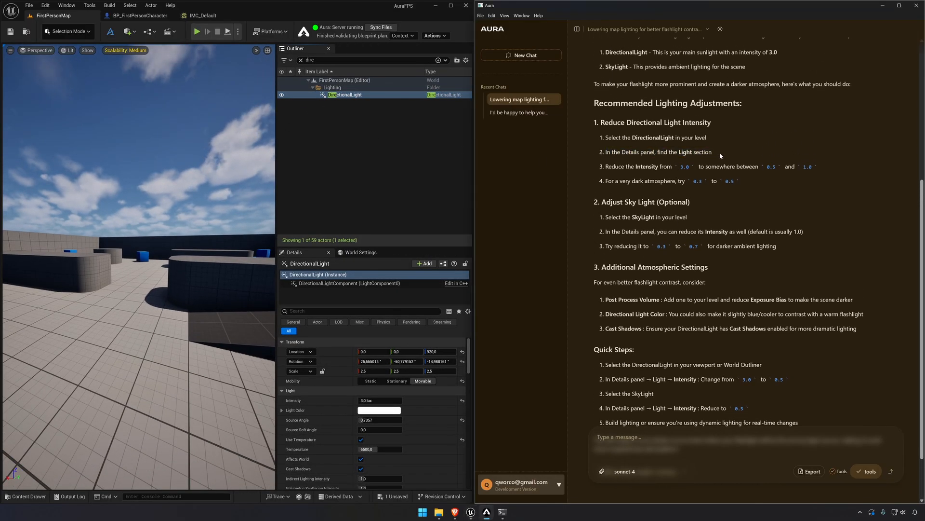
{"action": "scroll", "coordinate": [292, 401], "scroll_direction": "down", "scroll_amount": 1}
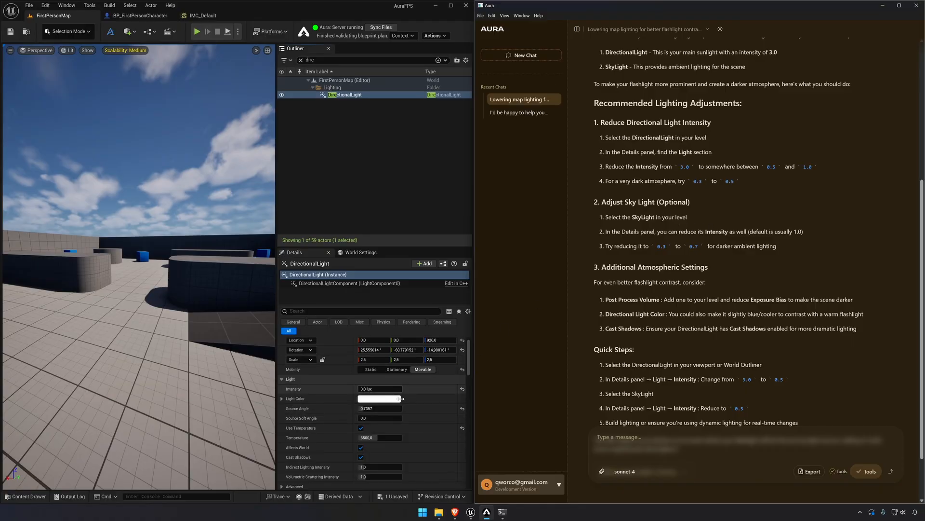
{"action": "left_click", "coordinate": [381, 389]}
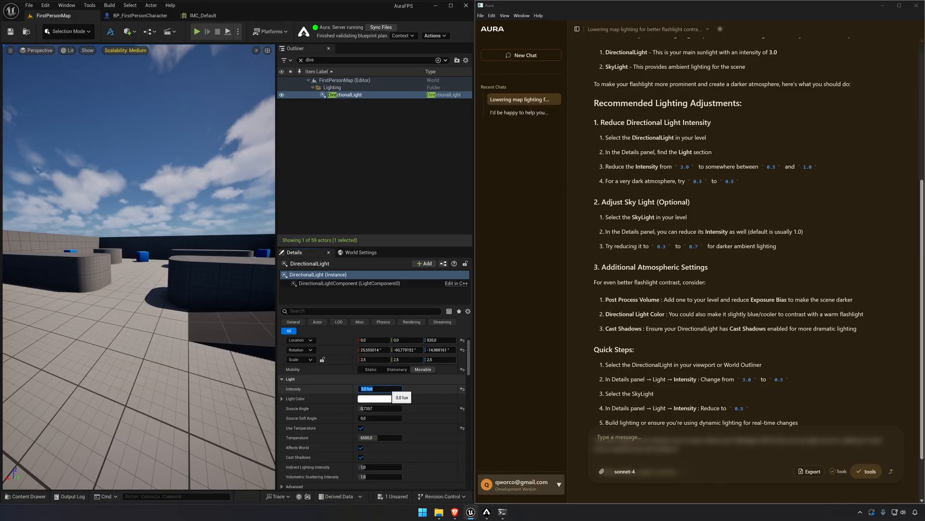
{"action": "type", "text": "0,3"}
{"action": "key", "text": "Return"}
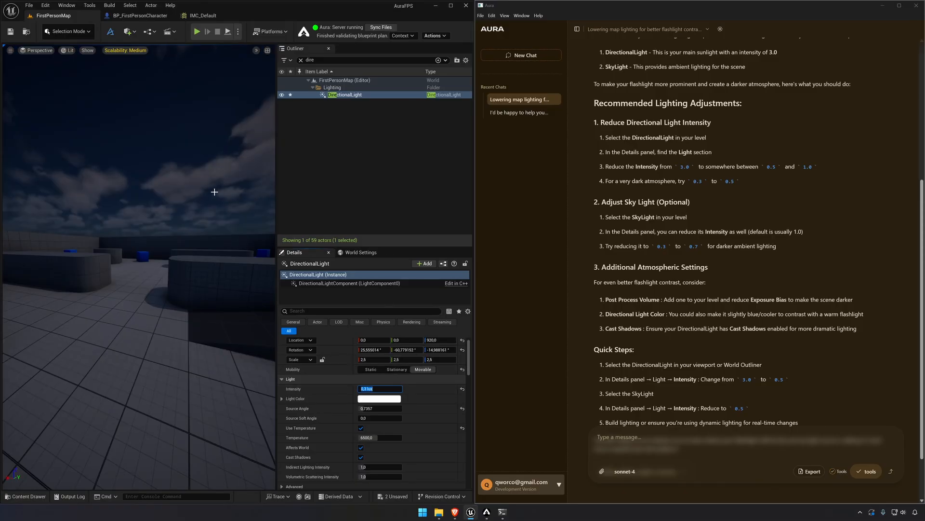
- Look around the darkened level, then play it and walk forward to test the lighting before stopping the session
{"action": "right_click_drag", "start_coordinate": [169, 132], "coordinate": [169, 132]}
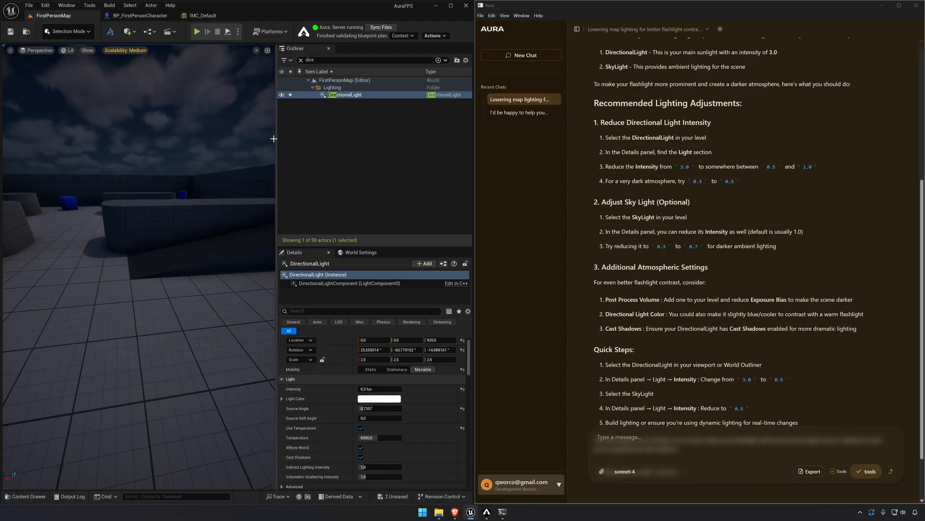
{"action": "left_click_drag", "start_coordinate": [275, 139], "coordinate": [343, 138]}
{"action": "left_click", "coordinate": [197, 31]}
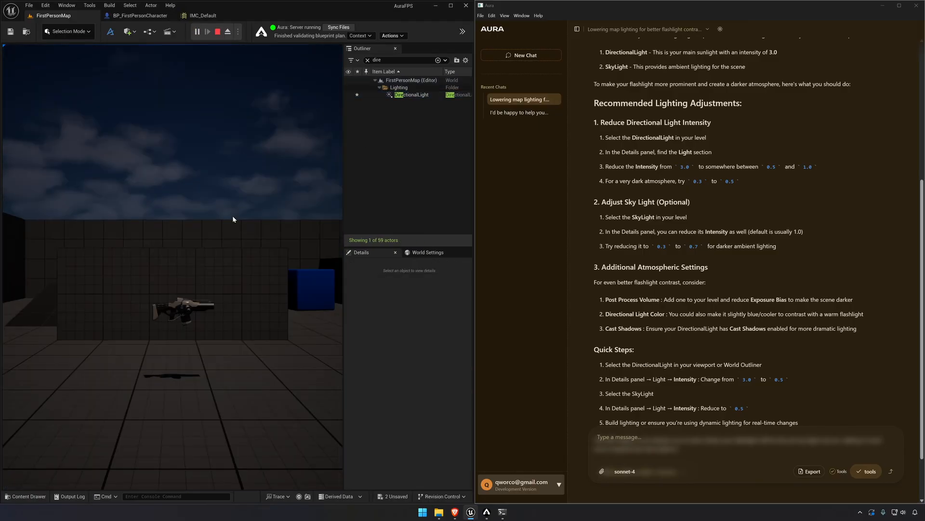
{"action": "key", "text": "w"}
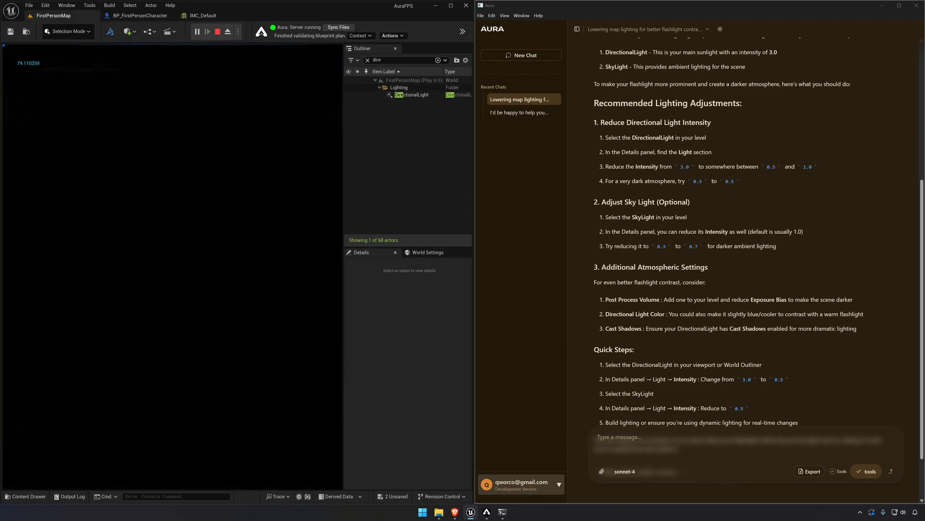
{"action": "key", "text": "Escape"}
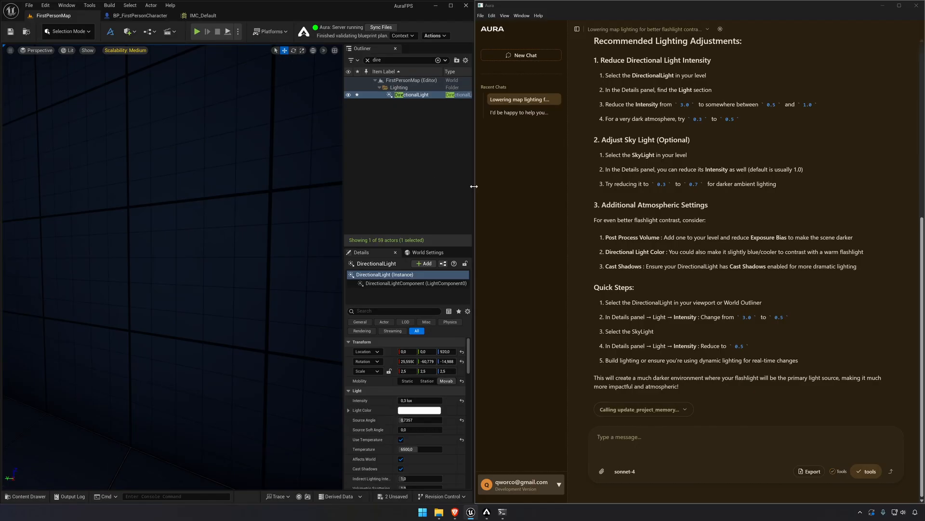
- In a new Aura chat, request a one page website used as a readme for this project to help a new developer figure where things are
{"action": "left_click_drag", "start_coordinate": [475, 188], "coordinate": [451, 189]}
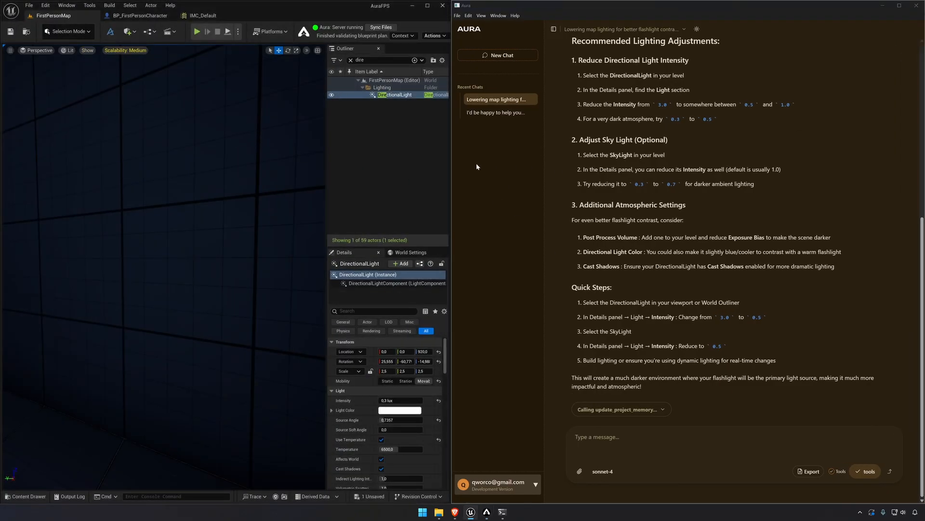
{"action": "left_click_drag", "start_coordinate": [453, 173], "coordinate": [499, 172]}
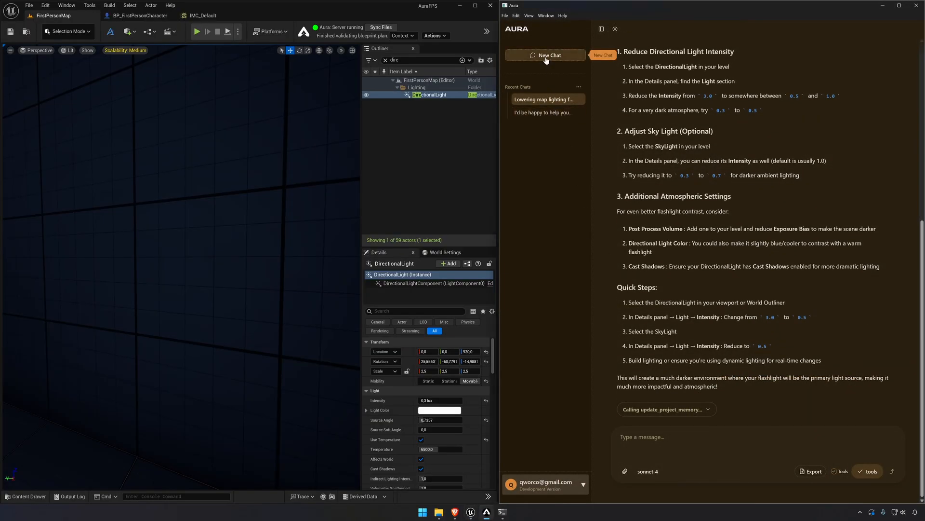
{"action": "left_click", "coordinate": [546, 55]}
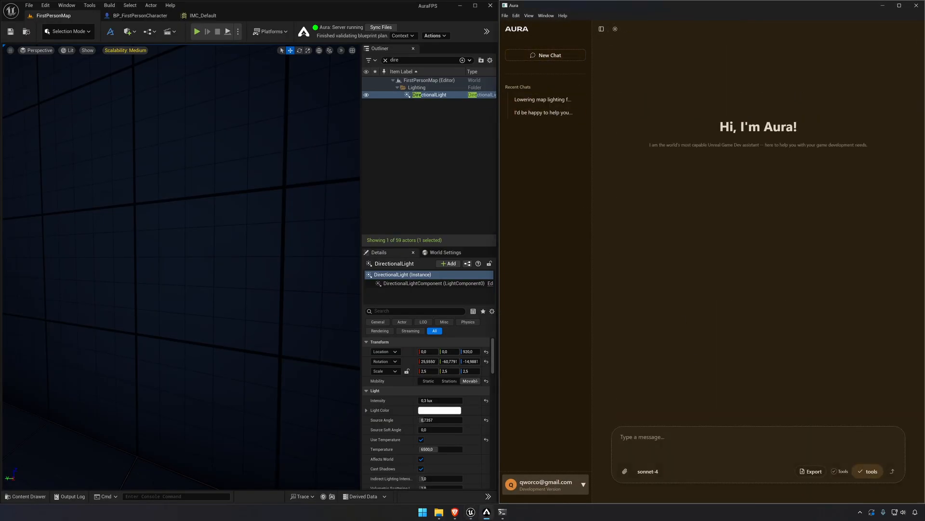
{"action": "type", "text": "Create m"}
{"action": "type", "text": "e a one page"}
{"action": "type", "text": " wweb"}
{"action": "key", "text": "BackSpace"}
{"action": "key", "text": "BackSpace"}
{"action": "type", "text": "website"}
{"action": "type", "text": " tha"}
{"action": "type", "text": "t can bs"}
{"action": "type", "text": " us"}
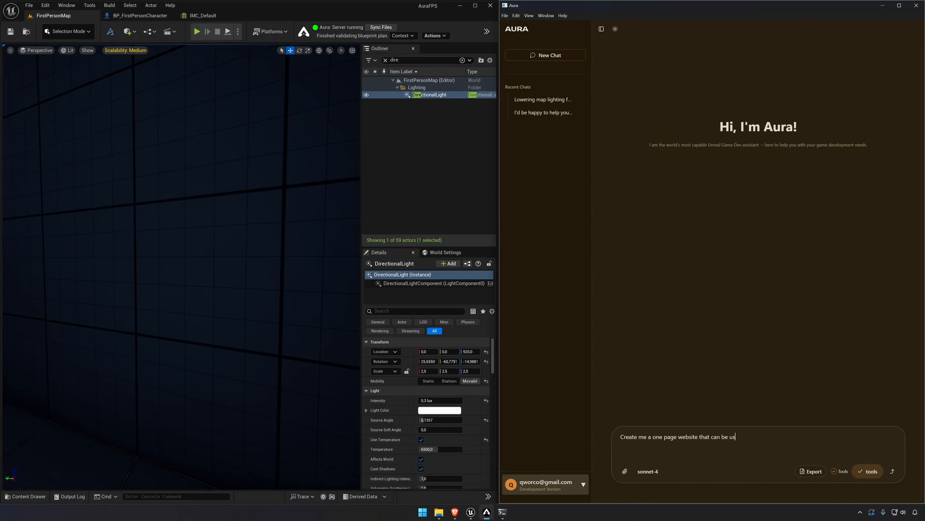
{"action": "type", "text": "ed a sa readme for this project to help a new developer fig"}
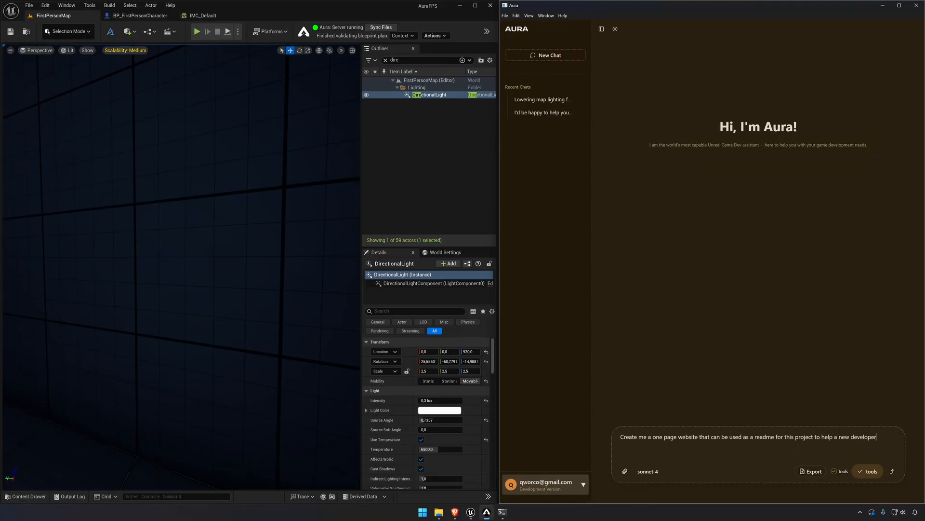
{"action": "type", "text": "ure where things are."}
{"action": "key", "text": "Return"}
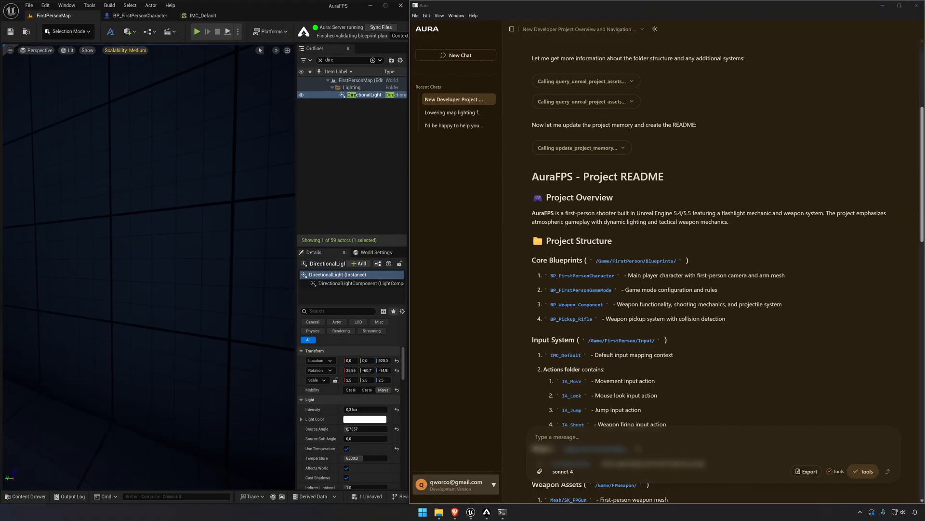
- Read the Project Overview, Core Blueprints and Input System sections of the generated AuraFPS README
{"action": "left_click", "coordinate": [487, 512]}
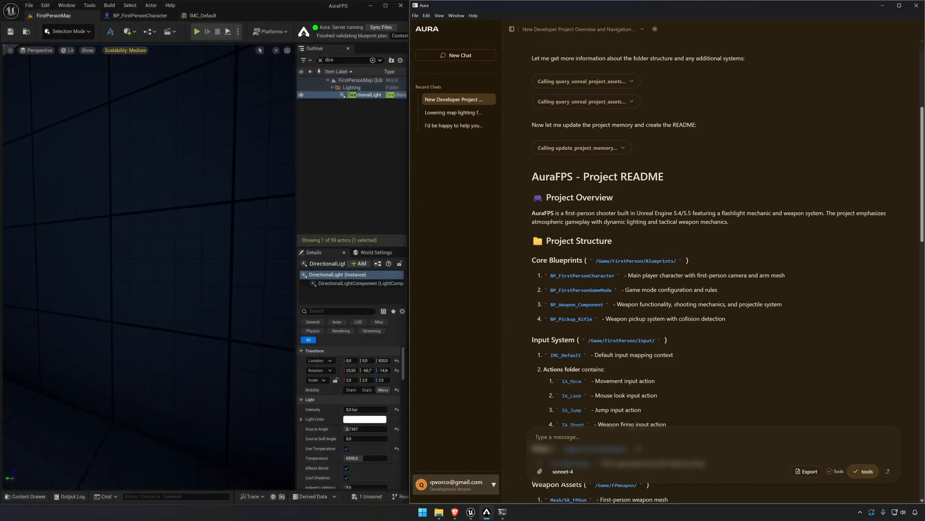
{"action": "left_click_drag", "start_coordinate": [533, 176], "coordinate": [703, 167]}
{"action": "left_click", "coordinate": [538, 171]}
{"action": "scroll", "coordinate": [538, 170], "scroll_direction": "down", "scroll_amount": 3}
{"action": "left_click", "coordinate": [536, 187]}
{"action": "scroll", "coordinate": [537, 187], "scroll_direction": "down", "scroll_amount": 2}
{"action": "left_click_drag", "start_coordinate": [785, 167], "coordinate": [687, 244]}
{"action": "left_click", "coordinate": [696, 175]}
{"action": "scroll", "coordinate": [567, 192], "scroll_direction": "down", "scroll_amount": 4}
{"action": "left_click", "coordinate": [687, 239]}
{"action": "scroll", "coordinate": [554, 178], "scroll_direction": "down", "scroll_amount": 3}
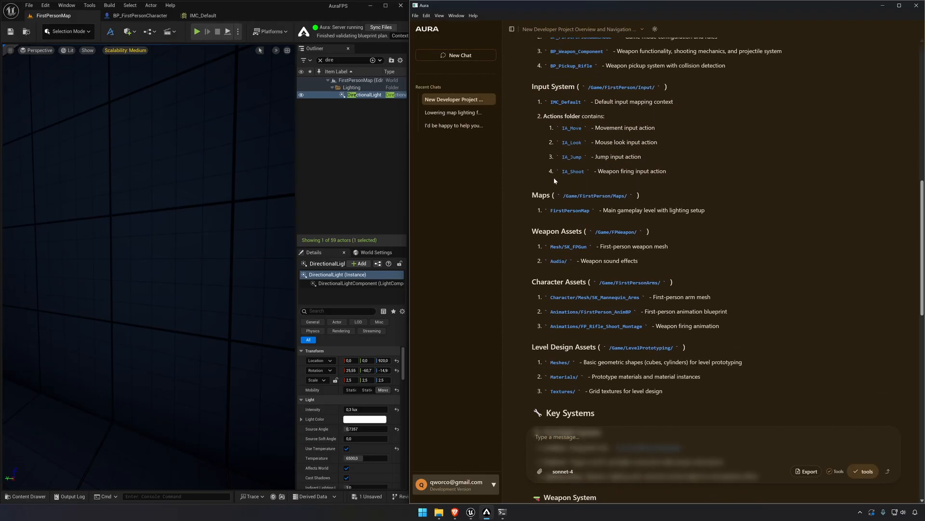
- Review the README's Weapon Assets, Character Assets and Level Design Assets sections with their folder paths
{"action": "scroll", "coordinate": [613, 175], "scroll_direction": "down", "scroll_amount": 4}
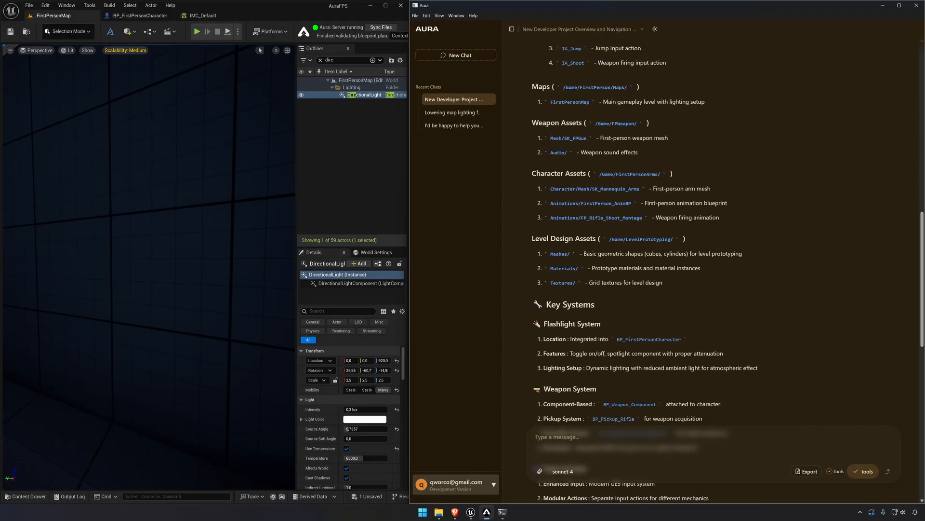
{"action": "left_click_drag", "start_coordinate": [531, 123], "coordinate": [679, 149]}
{"action": "left_click", "coordinate": [658, 148]}
{"action": "left_click_drag", "start_coordinate": [595, 124], "coordinate": [637, 123]}
{"action": "left_click_drag", "start_coordinate": [533, 179], "coordinate": [718, 219]}
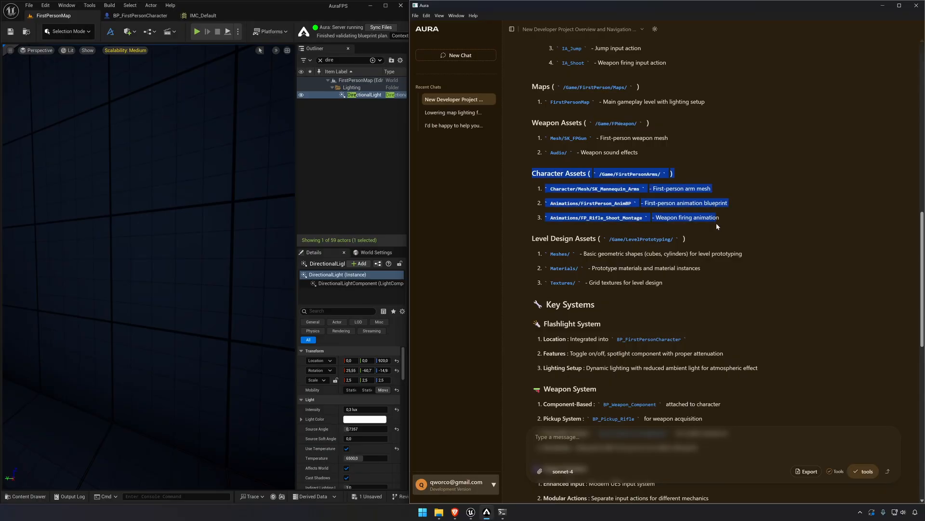
{"action": "scroll", "coordinate": [718, 219], "scroll_direction": "down", "scroll_amount": 1}
{"action": "left_click_drag", "start_coordinate": [537, 202], "coordinate": [711, 216]}
{"action": "scroll", "coordinate": [703, 215], "scroll_direction": "down", "scroll_amount": 3}
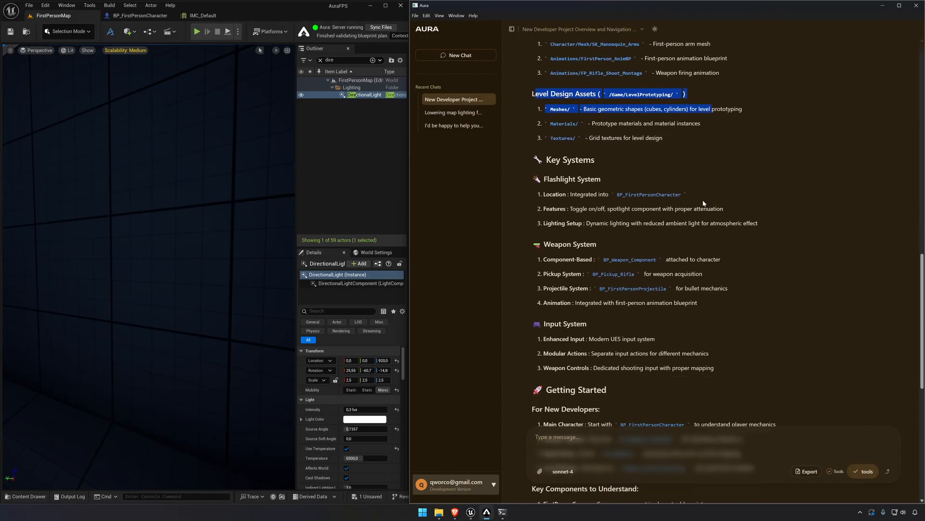
- Read the README's Key Systems, Getting Started, Current Features and Development Notes sections
{"action": "left_click_drag", "start_coordinate": [535, 160], "coordinate": [720, 288]}
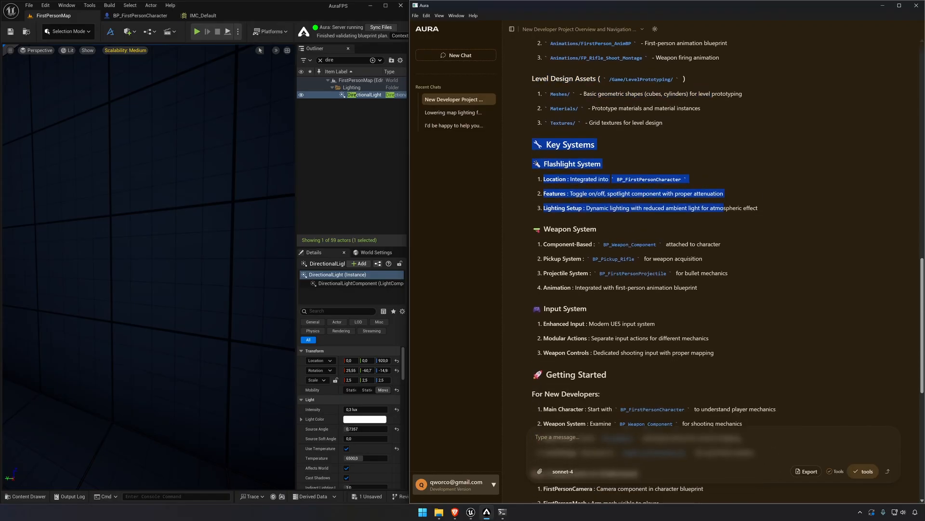
{"action": "scroll", "coordinate": [720, 214], "scroll_direction": "down", "scroll_amount": 2}
{"action": "scroll", "coordinate": [720, 214], "scroll_direction": "down", "scroll_amount": 3}
{"action": "left_click", "coordinate": [544, 174]}
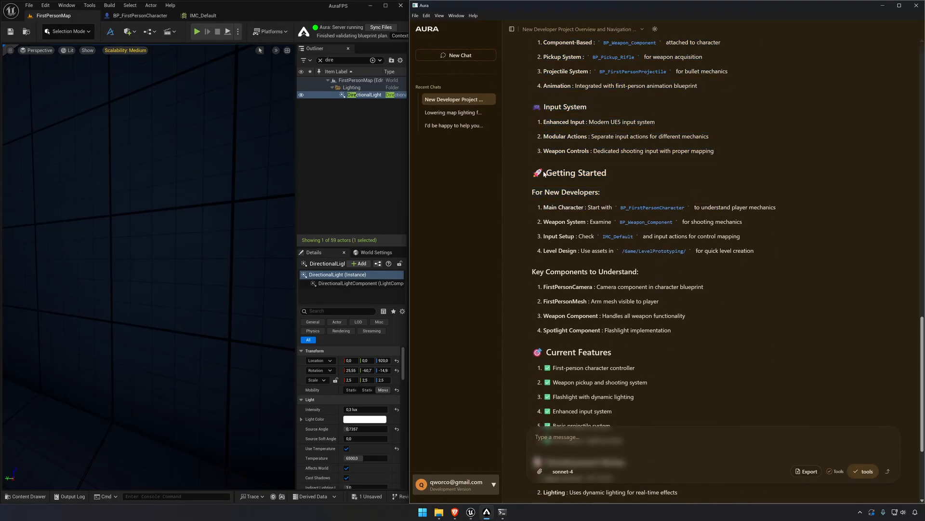
{"action": "left_click_drag", "start_coordinate": [533, 173], "coordinate": [603, 192]}
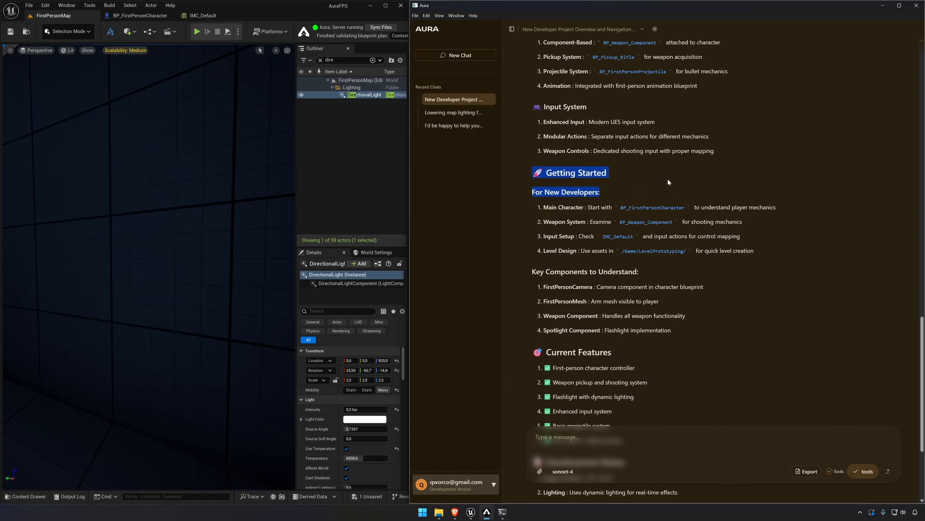
{"action": "scroll", "coordinate": [530, 111], "scroll_direction": "down", "scroll_amount": 2}
{"action": "scroll", "coordinate": [682, 108], "scroll_direction": "down", "scroll_amount": 2}
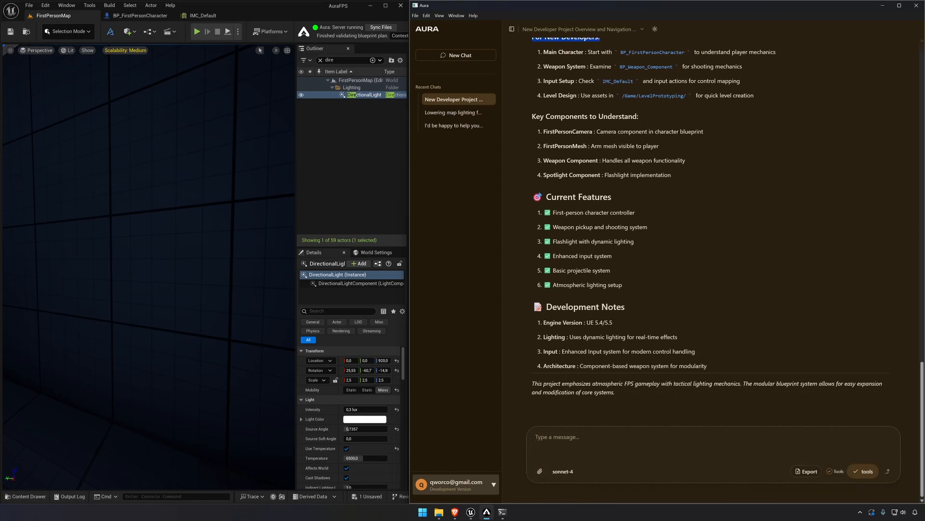
- Send Aura the follow-up message "Turn this into a simple but functional webpage to host online."
{"action": "left_click", "coordinate": [536, 436]}
{"action": "type", "text": "T"}
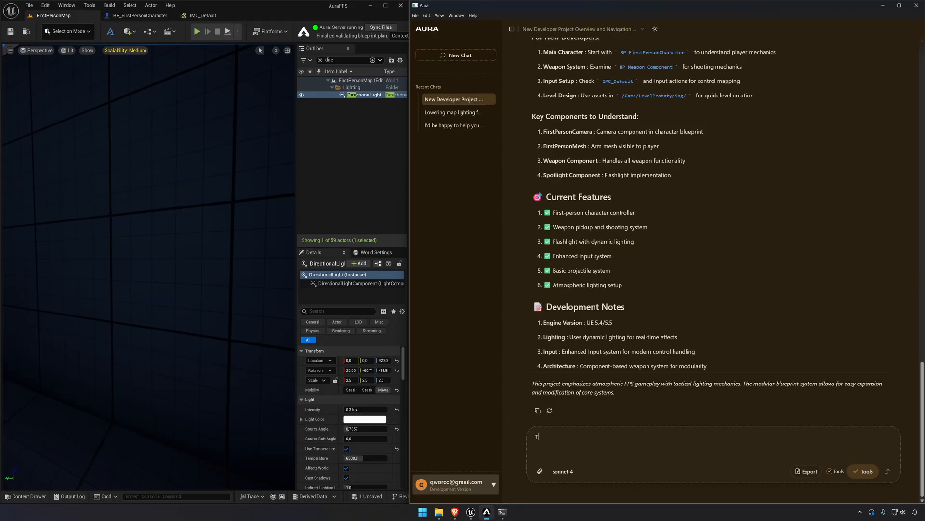
{"action": "type", "text": "urn this into a simple but functional webpa"}
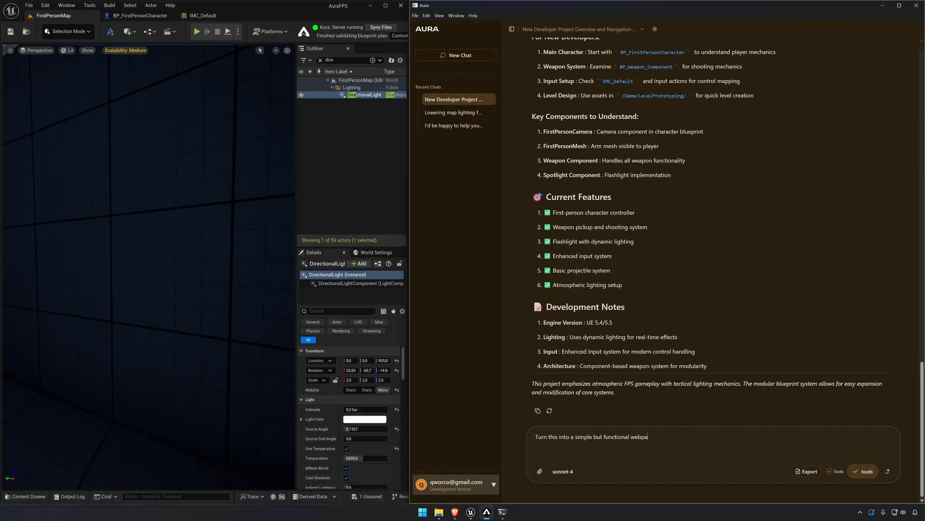
{"action": "type", "text": "ge to host online."}
{"action": "key", "text": "Return"}
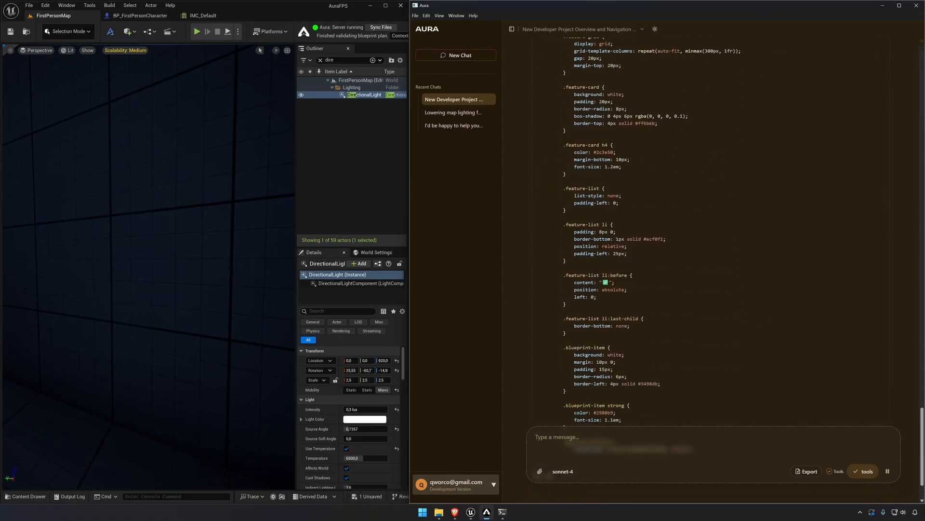
- Look through the CSS styles and HTML body of the webpage code Aura is generating
{"action": "scroll", "coordinate": [714, 232], "scroll_direction": "up", "scroll_amount": 2}
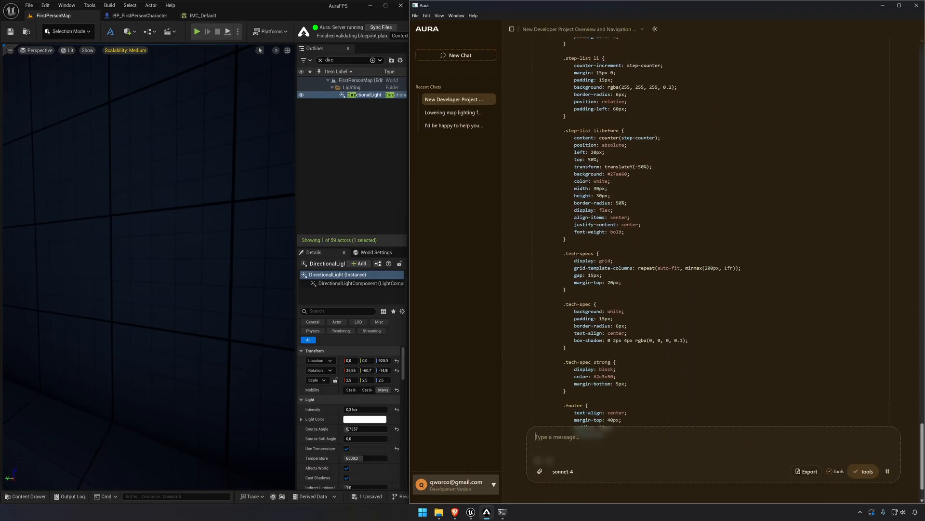
{"action": "scroll", "coordinate": [572, 269], "scroll_direction": "up", "scroll_amount": 5}
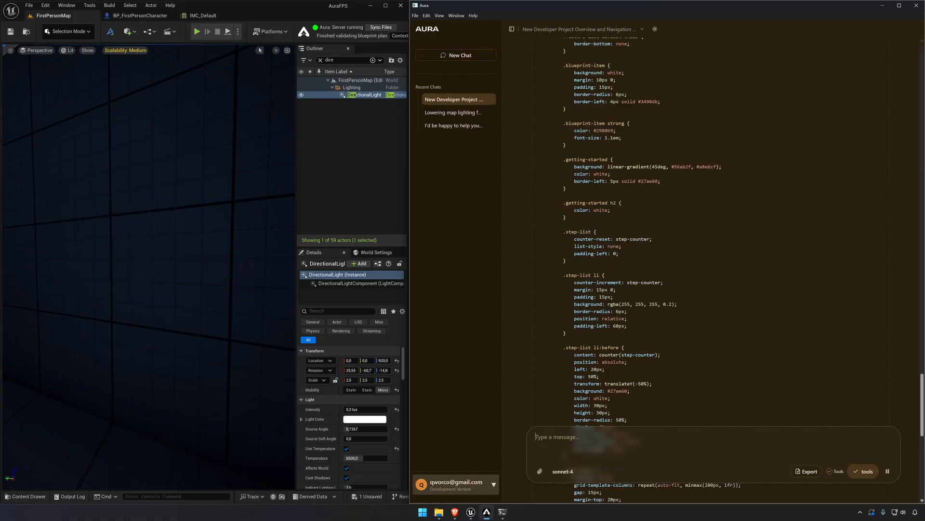
{"action": "scroll", "coordinate": [559, 272], "scroll_direction": "down", "scroll_amount": 10}
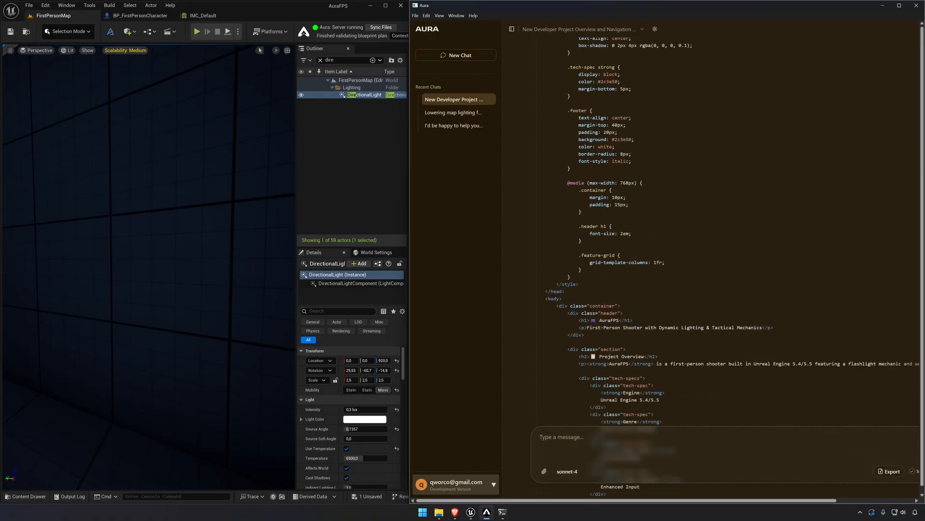
{"action": "scroll", "coordinate": [573, 221], "scroll_direction": "down", "scroll_amount": 4}
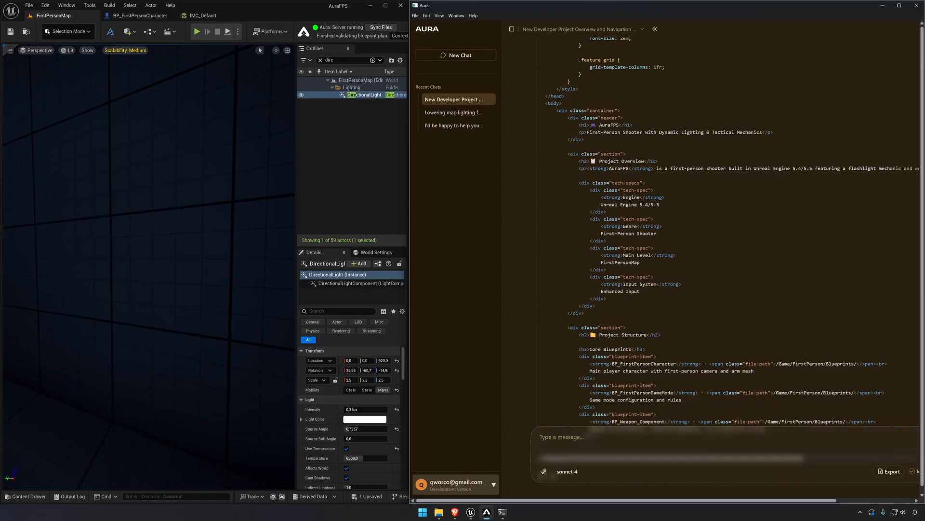
- Copy the complete HTML code from Aura's reply and paste it into a new Notepad document
{"action": "scroll", "coordinate": [723, 221], "scroll_direction": "down", "scroll_amount": 3}
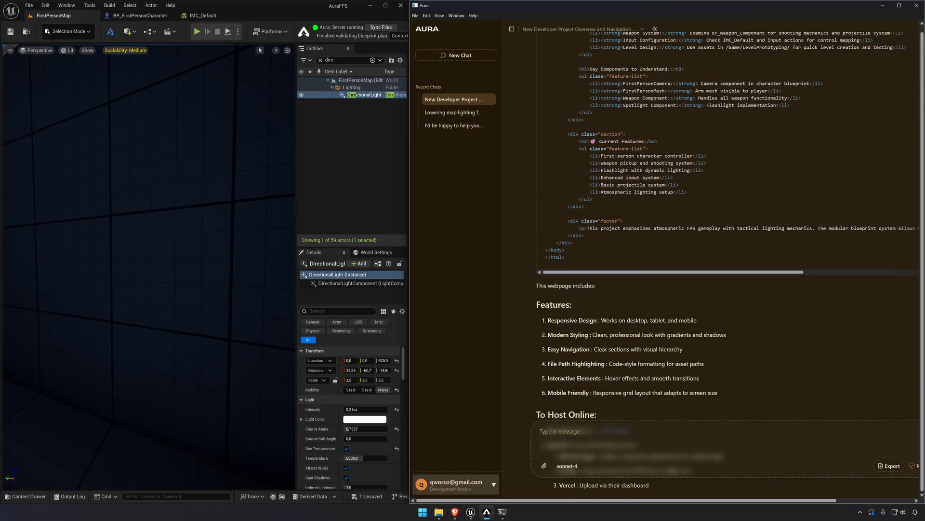
{"action": "left_click_drag", "start_coordinate": [586, 228], "coordinate": [548, 213]}
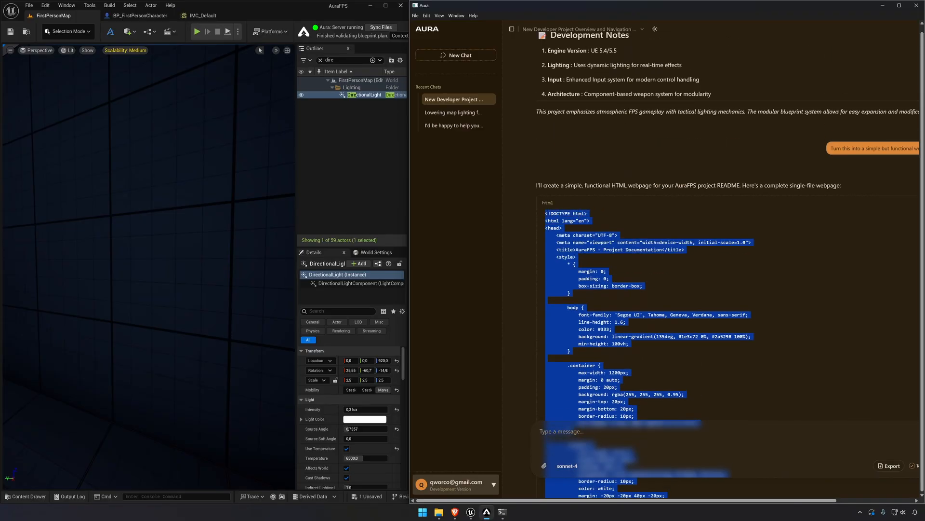
{"action": "key", "text": "ctrl+v"}
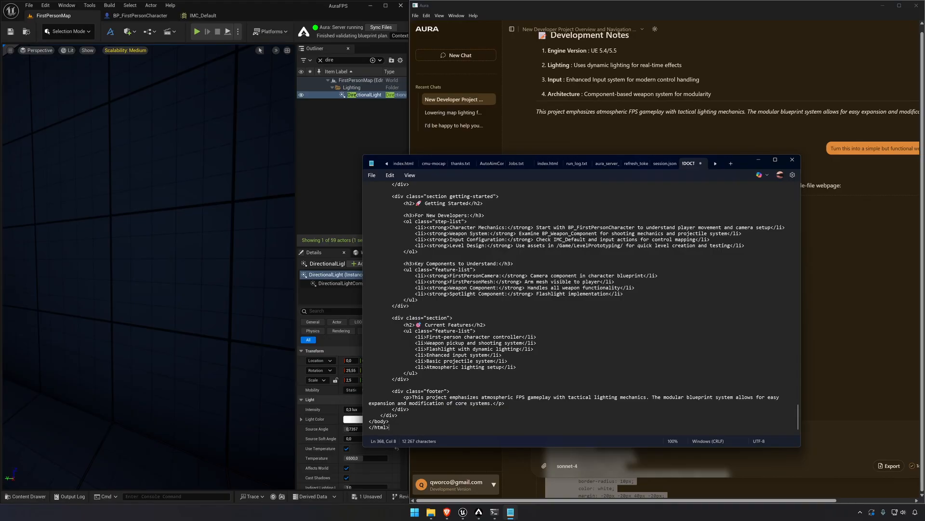
- Save the pasted code to the Desktop as index.html
{"action": "left_click", "coordinate": [372, 175]}
{"action": "left_click", "coordinate": [391, 248]}
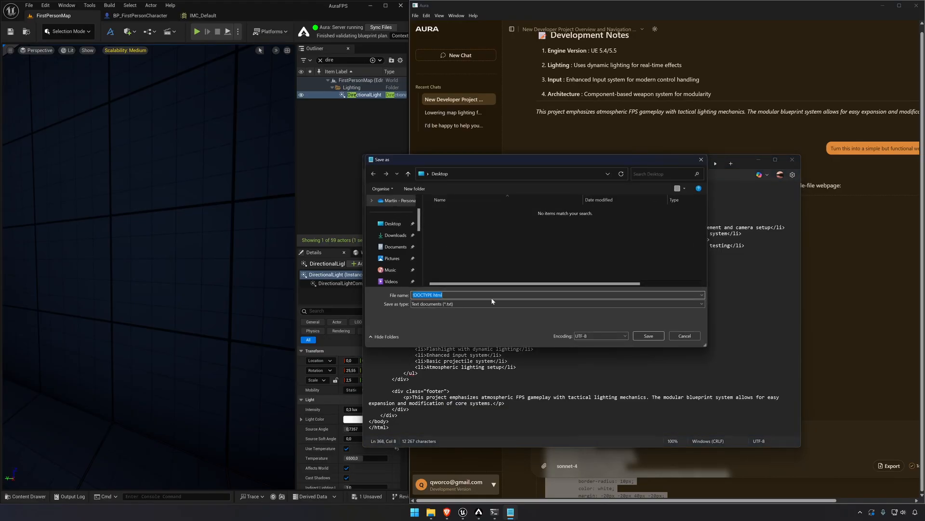
{"action": "key", "text": "End"}
{"action": "key", "text": "ctrl+a"}
{"action": "type", "text": "index.html"}
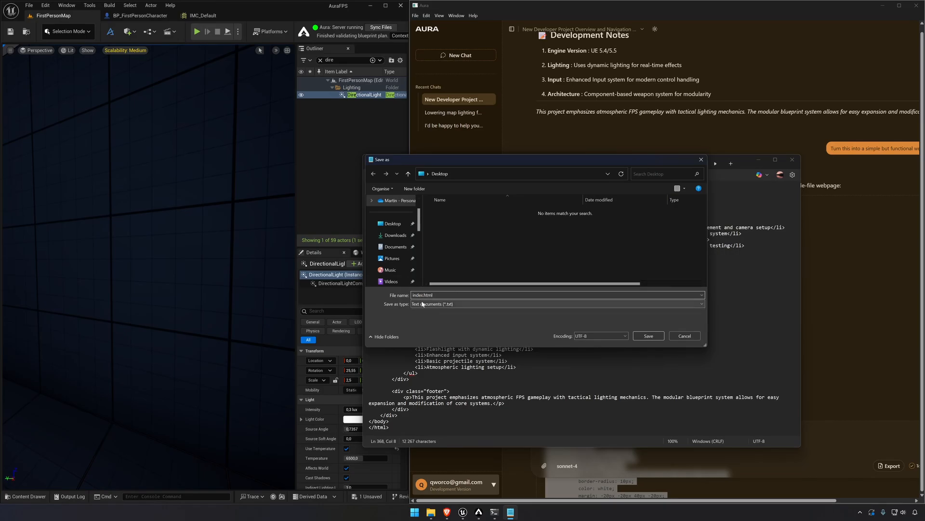
{"action": "left_click", "coordinate": [555, 304]}
{"action": "left_click", "coordinate": [531, 316]}
{"action": "left_click", "coordinate": [641, 336]}
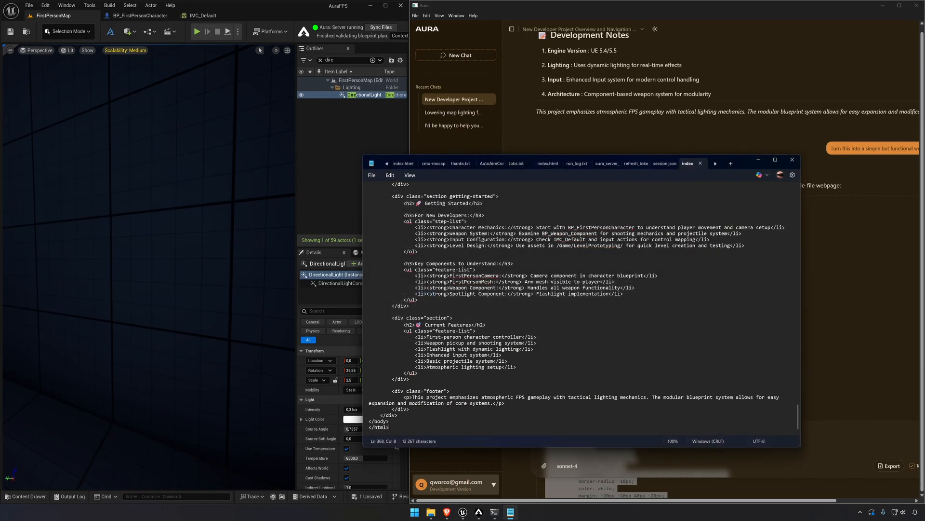
- Open index.html from the Desktop folder in the web browser
{"action": "left_click", "coordinate": [430, 512]}
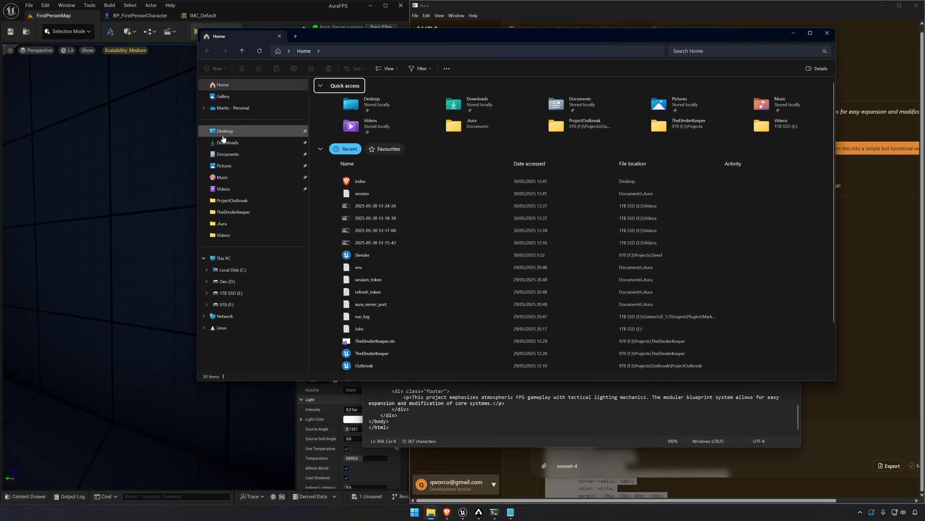
{"action": "left_click", "coordinate": [225, 131]}
{"action": "double_click", "coordinate": [359, 92]}
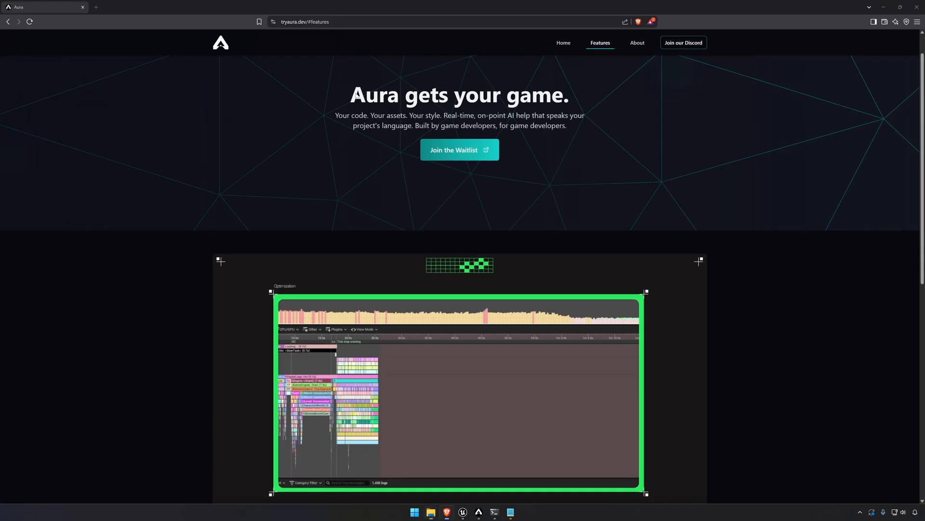
- Look through the AuraFPS webpage from Project Structure down to the Current Features section
{"action": "scroll", "coordinate": [259, 172], "scroll_direction": "down", "scroll_amount": 6}
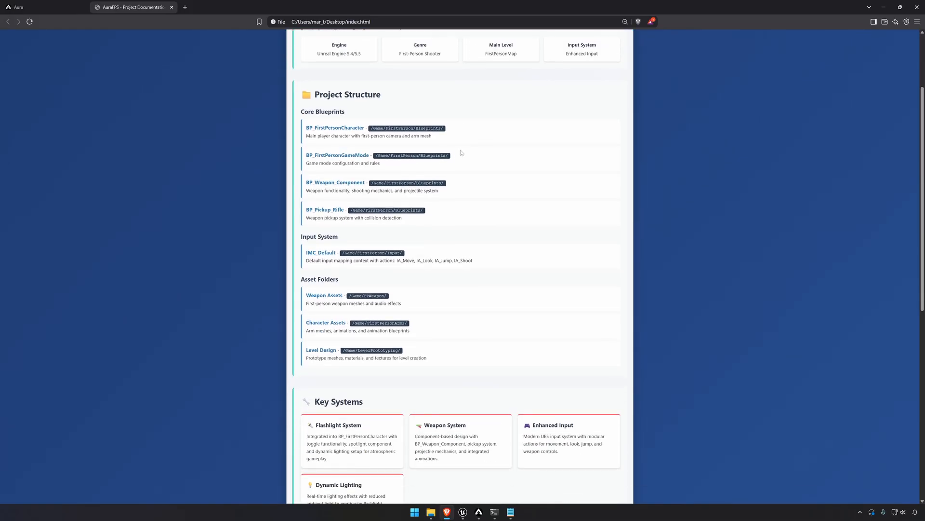
{"action": "scroll", "coordinate": [445, 212], "scroll_direction": "down", "scroll_amount": 2}
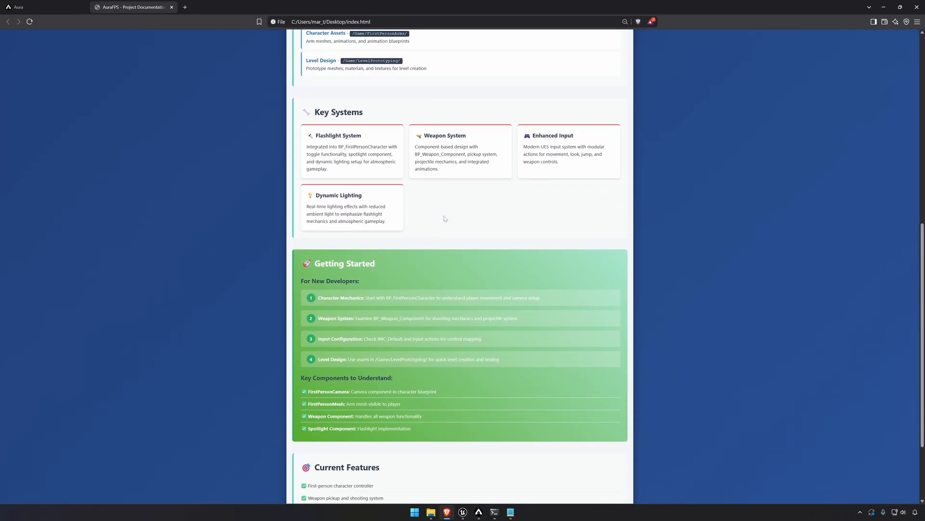
{"action": "mouse_move", "coordinate": [479, 512]}
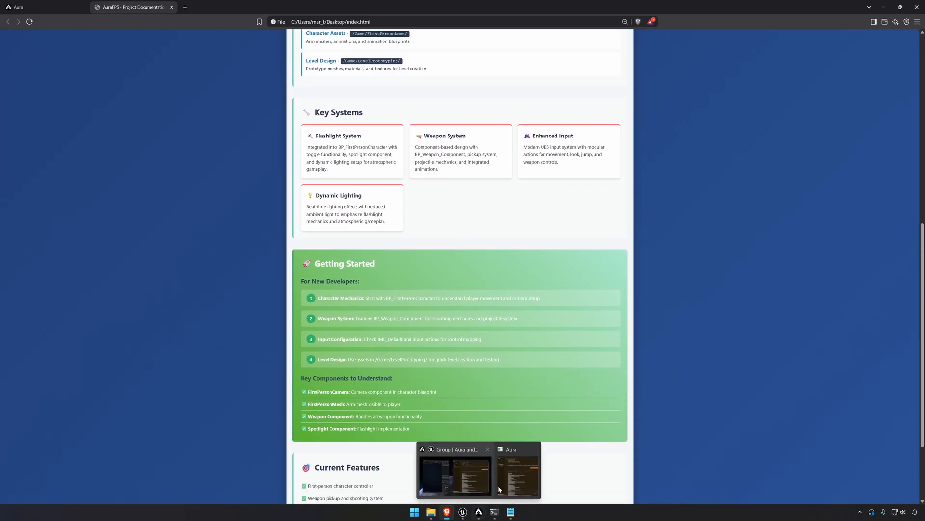
{"action": "left_click", "coordinate": [522, 477]}
{"action": "left_click", "coordinate": [219, 259]}
{"action": "scroll", "coordinate": [386, 189], "scroll_direction": "down", "scroll_amount": 2}
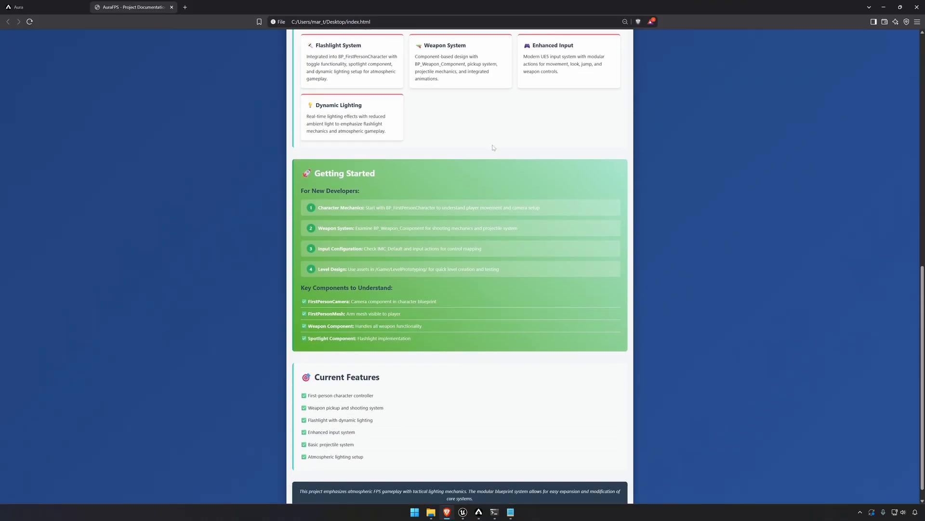
- Review the webpage again from its header, examining the Flashlight System card, Getting Started steps and Current Features list
{"action": "scroll", "coordinate": [415, 315], "scroll_direction": "up", "scroll_amount": 10}
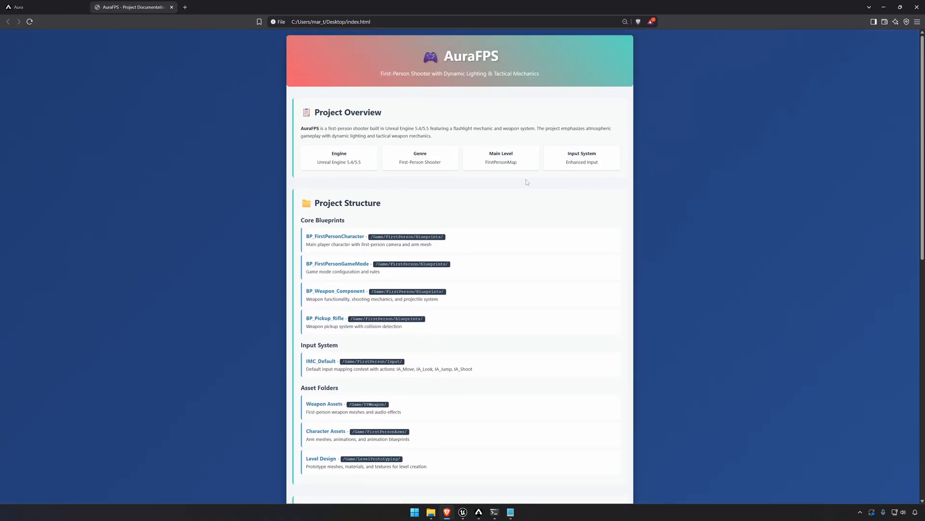
{"action": "scroll", "coordinate": [332, 143], "scroll_direction": "down", "scroll_amount": 3}
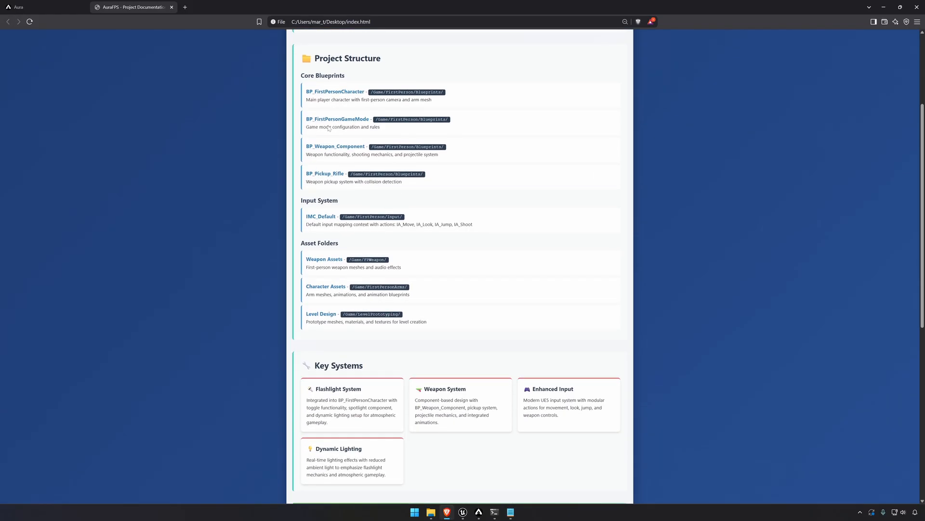
{"action": "scroll", "coordinate": [317, 233], "scroll_direction": "down", "scroll_amount": 4}
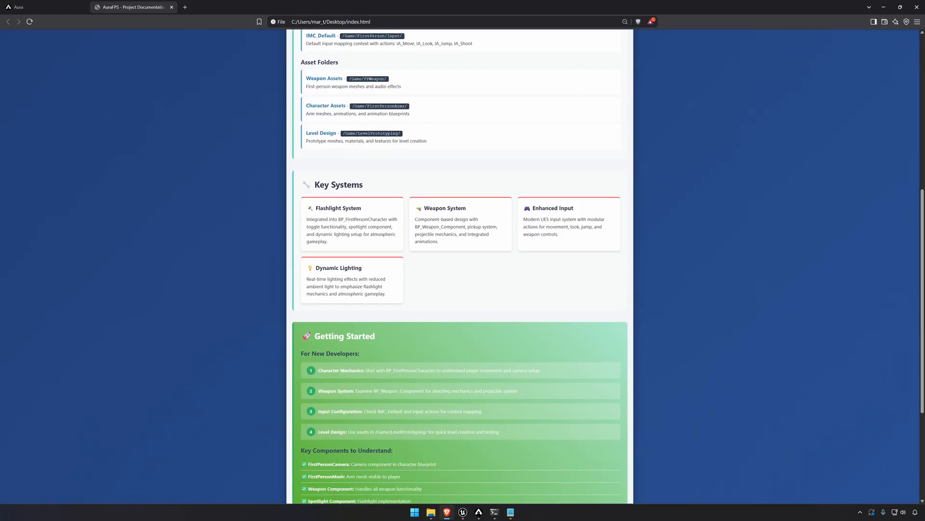
{"action": "left_click_drag", "start_coordinate": [385, 265], "coordinate": [304, 201]}
{"action": "scroll", "coordinate": [426, 223], "scroll_direction": "down", "scroll_amount": 1}
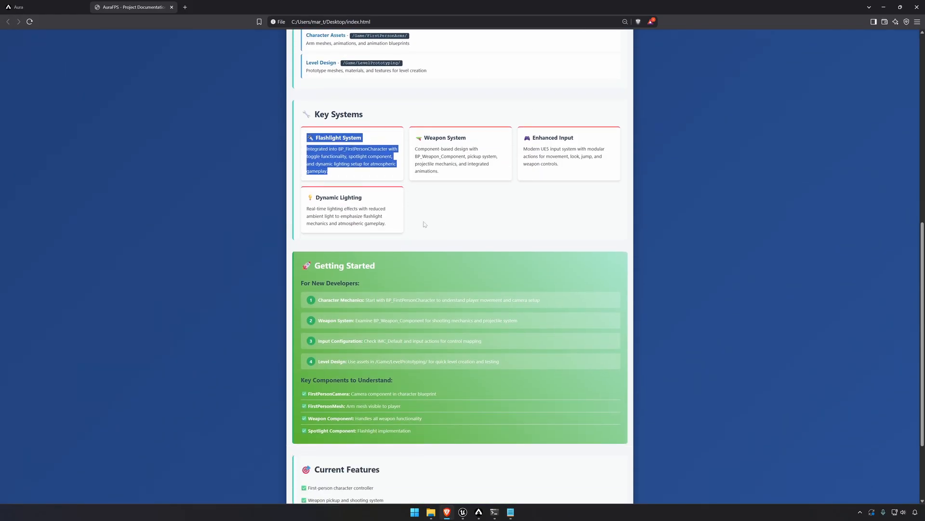
{"action": "left_click_drag", "start_coordinate": [299, 268], "coordinate": [578, 376]}
{"action": "scroll", "coordinate": [480, 296], "scroll_direction": "down", "scroll_amount": 2}
{"action": "scroll", "coordinate": [480, 296], "scroll_direction": "down", "scroll_amount": 1}
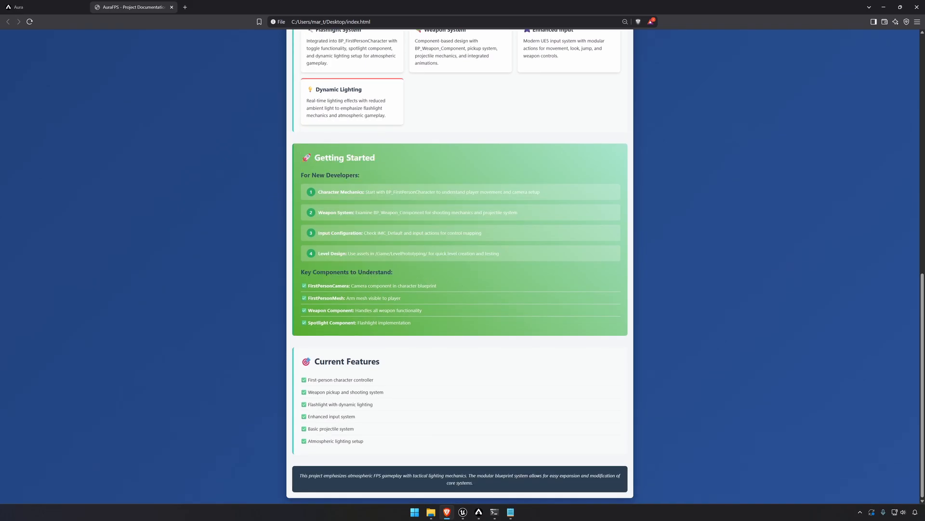
{"action": "left_click_drag", "start_coordinate": [392, 439], "coordinate": [311, 352]}
{"action": "left_click", "coordinate": [400, 390]}
{"action": "scroll", "coordinate": [400, 381], "scroll_direction": "up", "scroll_amount": 15}
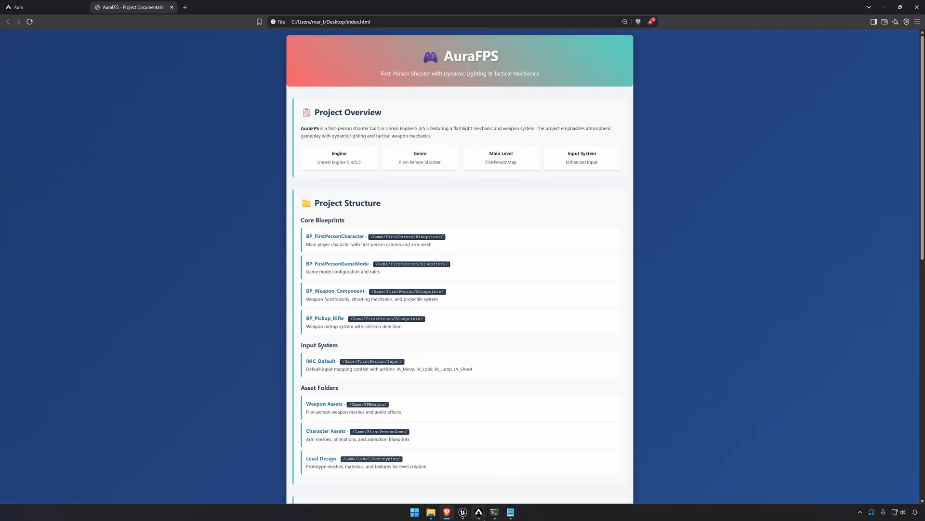
- Switch back to Aura and read the webpage's hosting options and the Quick GitHub Pages Setup instructions
{"action": "left_click", "coordinate": [479, 512]}
{"action": "scroll", "coordinate": [541, 269], "scroll_direction": "down", "scroll_amount": 20}
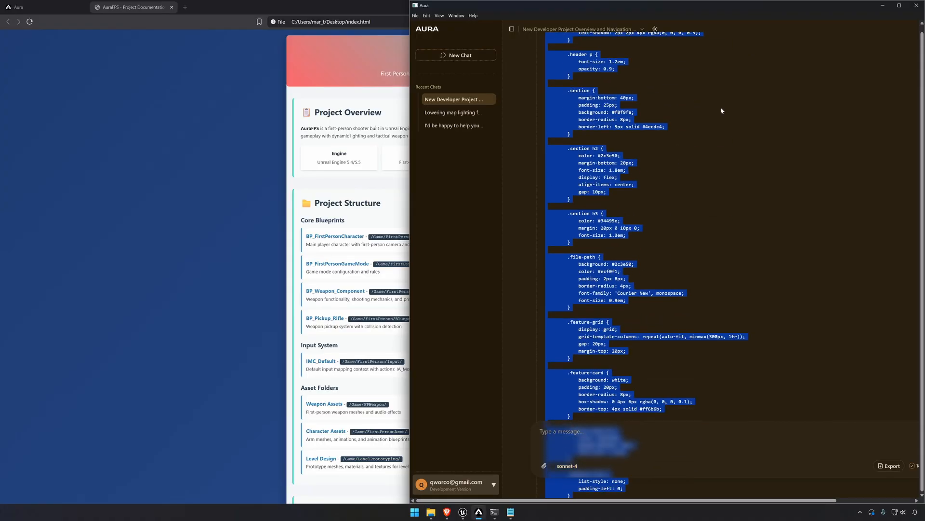
{"action": "left_click", "coordinate": [541, 431]}
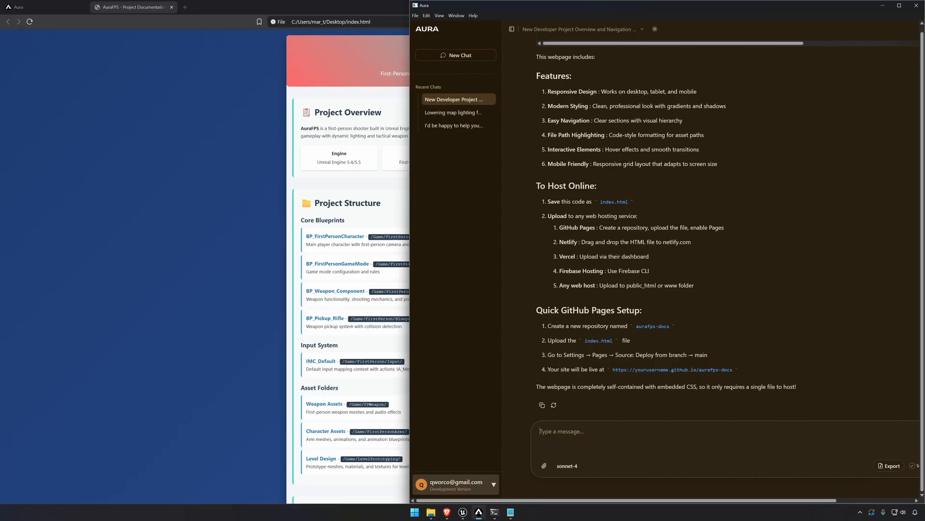
{"action": "left_click_drag", "start_coordinate": [530, 314], "coordinate": [668, 326]}
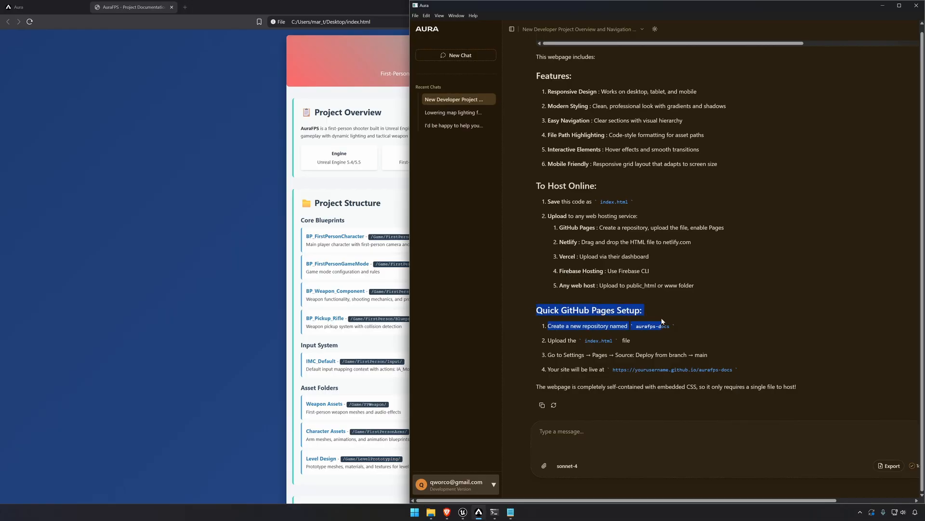
- Send Aura the message "What features should i add next to the game to make it a really spooky horror game"
{"action": "left_click", "coordinate": [678, 424]}
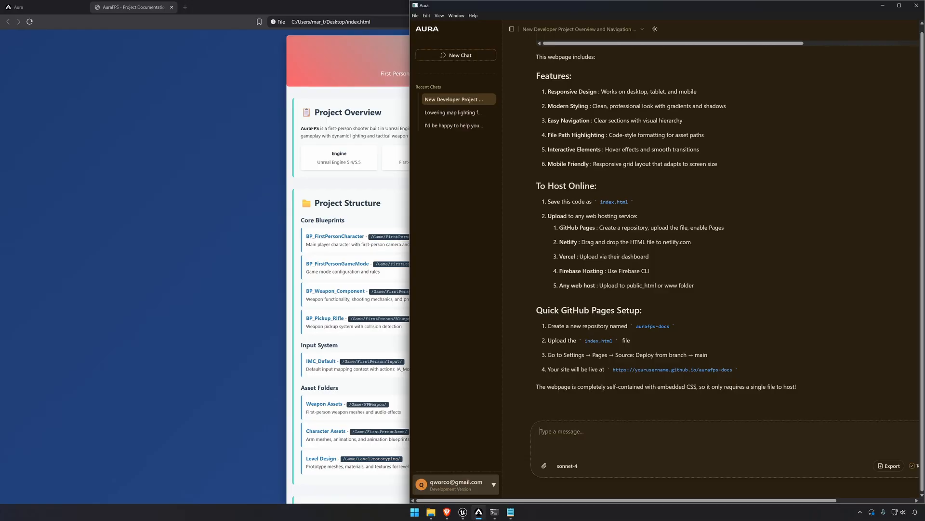
{"action": "type", "text": "What features should i add next to the game to make it a re"}
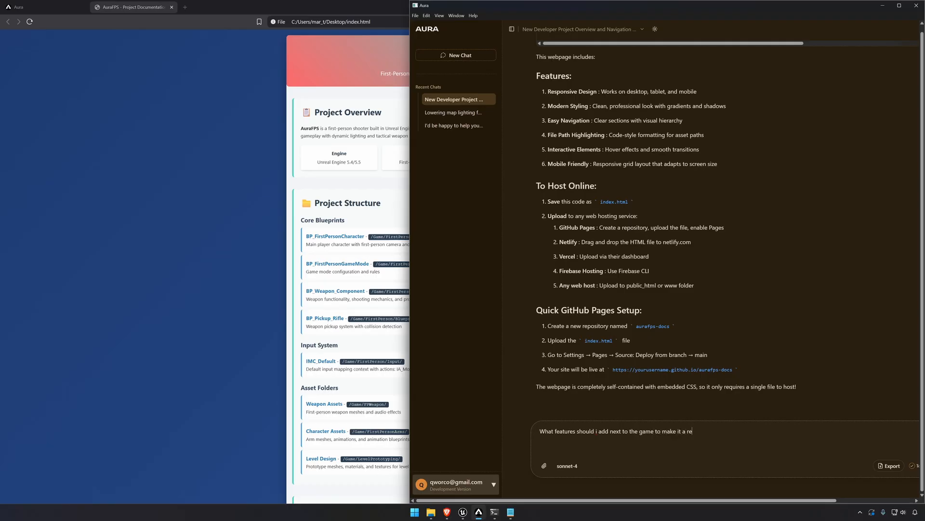
{"action": "type", "text": "ally spooky horror"}
{"action": "key", "text": "BackSpace"}
{"action": "key", "text": "BackSpace"}
{"action": "key", "text": "BackSpace"}
{"action": "type", "text": "or gmae"}
{"action": "key", "text": "BackSpace"}
{"action": "key", "text": "BackSpace"}
{"action": "key", "text": "BackSpace"}
{"action": "type", "text": "am"}
{"action": "key", "text": "Return"}
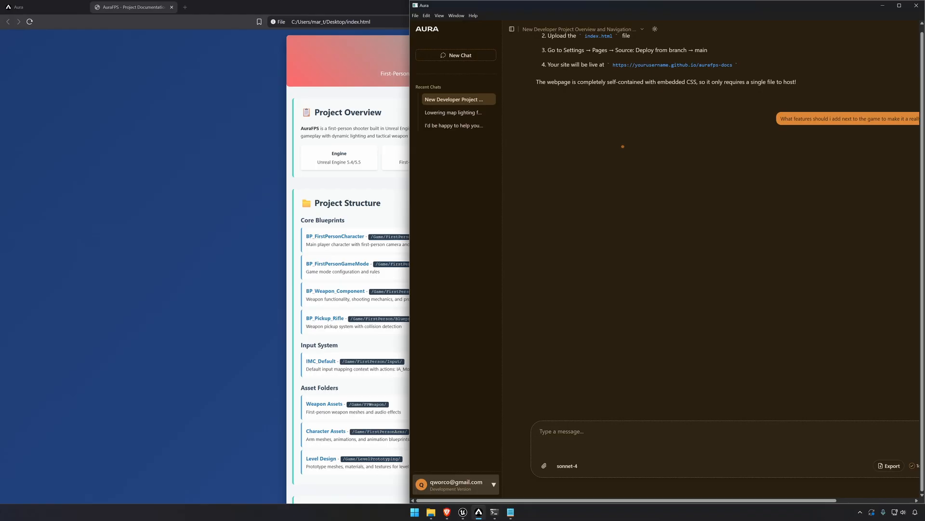
- Bring Unreal Editor back beside Aura, widen the editor's share of the screen, and collapse Aura's chat list
{"action": "left_click", "coordinate": [463, 512]}
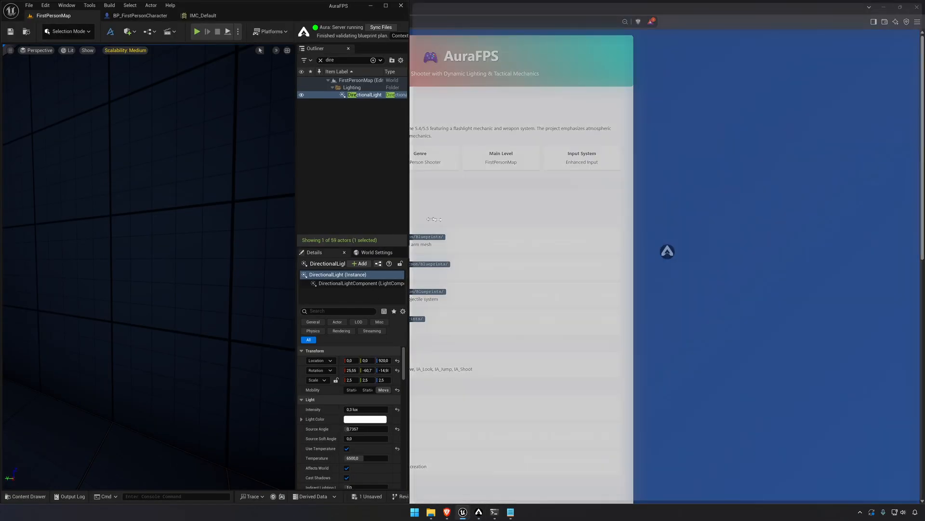
{"action": "left_click_drag", "start_coordinate": [434, 219], "coordinate": [497, 222]}
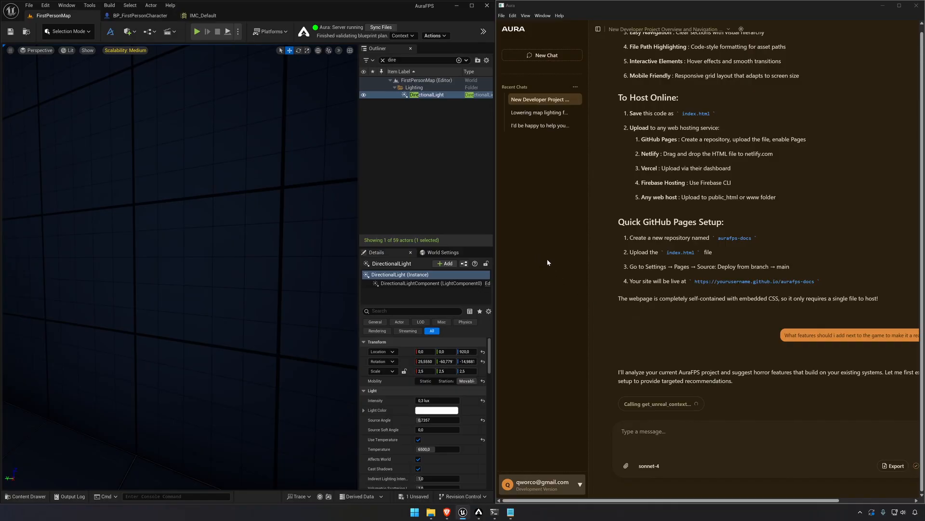
{"action": "left_click", "coordinate": [599, 29]}
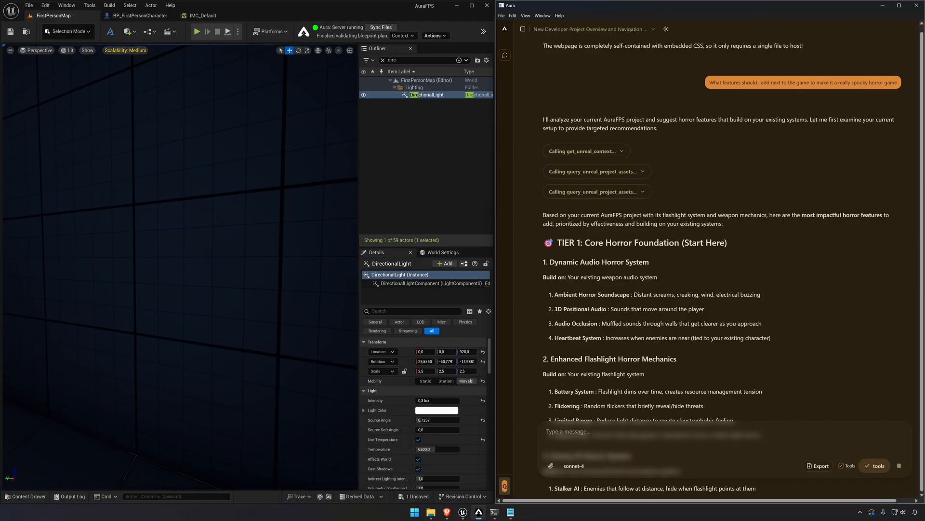
- Read the Tier 1 suggestions for the Dynamic Audio Horror System and Enhanced Flashlight Horror Mechanics
{"action": "left_click_drag", "start_coordinate": [555, 243], "coordinate": [612, 243]}
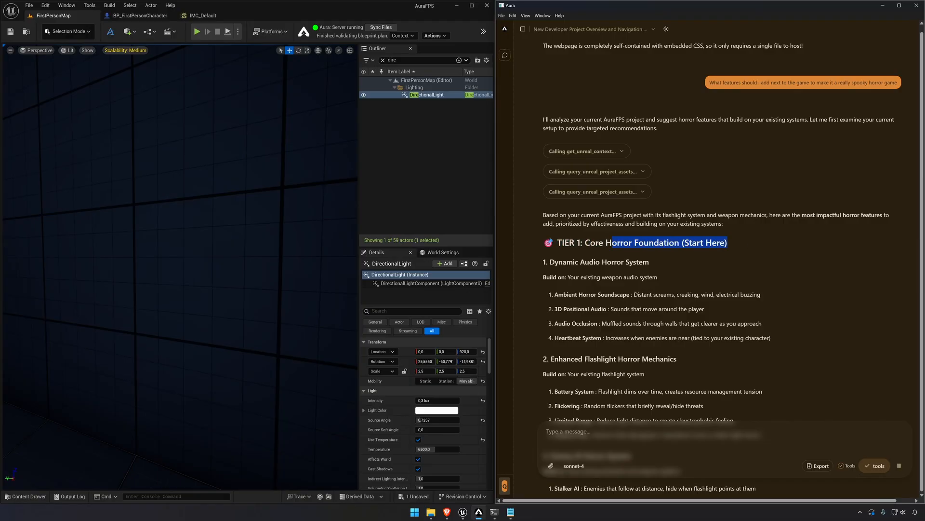
{"action": "left_click", "coordinate": [604, 245]}
{"action": "scroll", "coordinate": [585, 252], "scroll_direction": "down", "scroll_amount": 2}
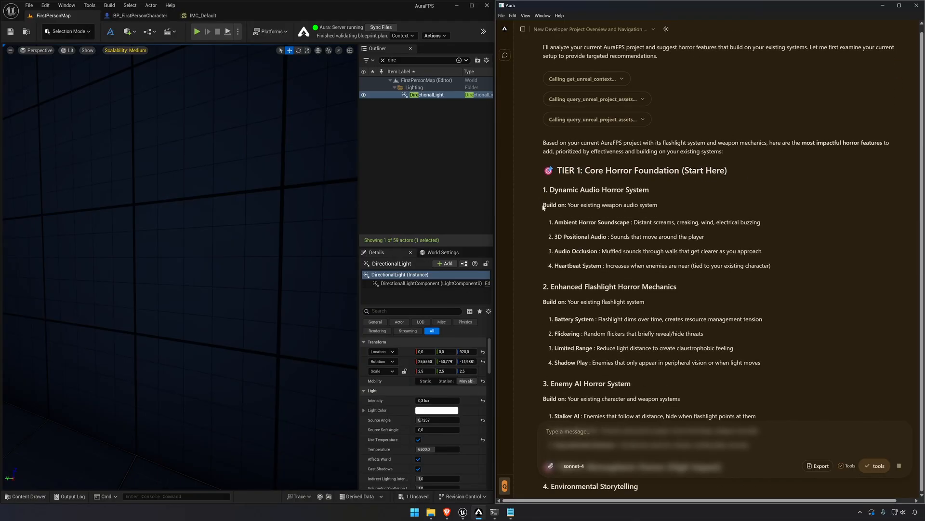
{"action": "left_click_drag", "start_coordinate": [548, 189], "coordinate": [576, 212]}
{"action": "left_click", "coordinate": [789, 268]}
{"action": "left_click_drag", "start_coordinate": [769, 266], "coordinate": [718, 266]}
{"action": "left_click", "coordinate": [548, 203]}
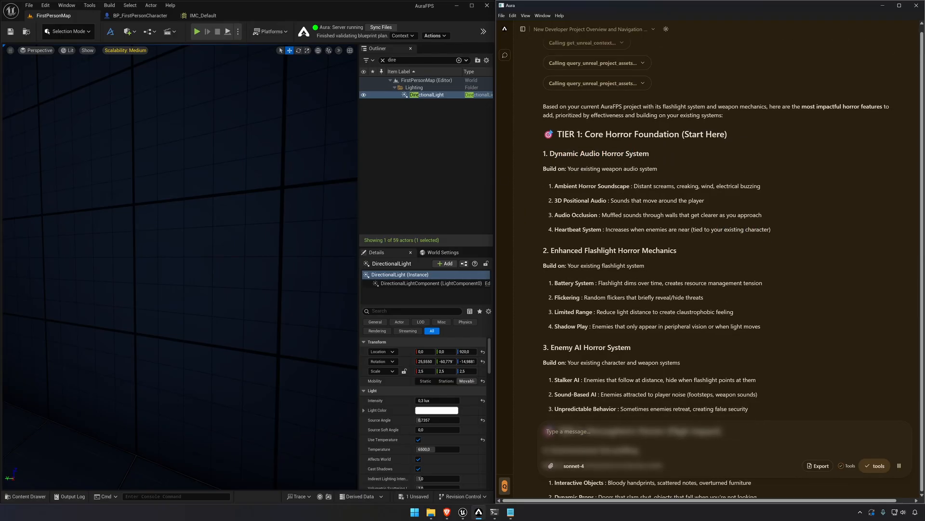
{"action": "scroll", "coordinate": [548, 209], "scroll_direction": "down", "scroll_amount": 3}
{"action": "left_click_drag", "start_coordinate": [543, 178], "coordinate": [695, 182]}
{"action": "left_click", "coordinate": [775, 264]}
{"action": "left_click_drag", "start_coordinate": [775, 264], "coordinate": [578, 194]}
{"action": "left_click", "coordinate": [549, 188]}
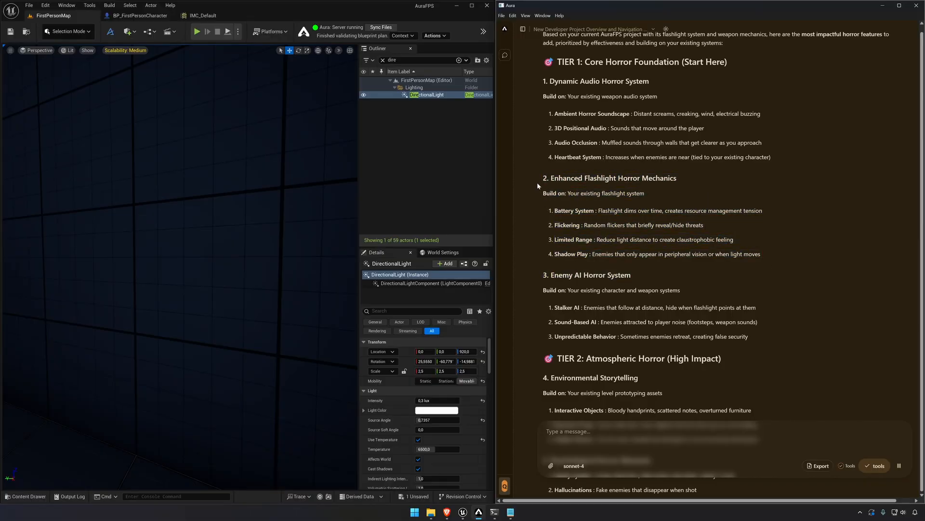
- Read the Enemy AI Horror System suggestions and what existing systems they build on
{"action": "scroll", "coordinate": [542, 186], "scroll_direction": "down", "scroll_amount": 3}
{"action": "left_click_drag", "start_coordinate": [543, 167], "coordinate": [661, 199]}
{"action": "left_click", "coordinate": [561, 208]}
{"action": "left_click", "coordinate": [587, 198]}
{"action": "left_click", "coordinate": [663, 199]}
{"action": "left_click", "coordinate": [652, 197]}
{"action": "scroll", "coordinate": [630, 186], "scroll_direction": "down", "scroll_amount": 2}
{"action": "scroll", "coordinate": [792, 152], "scroll_direction": "down", "scroll_amount": 1}
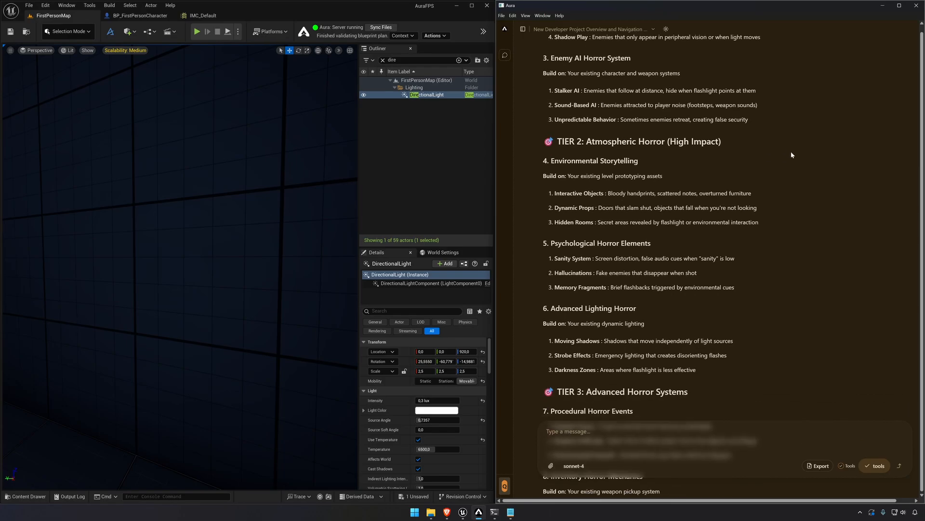
- Read the Tier 2 Atmospheric Horror suggestions on Environmental Storytelling and Psychological Horror Elements
{"action": "left_click_drag", "start_coordinate": [723, 141], "coordinate": [566, 141]}
{"action": "left_click", "coordinate": [611, 186]}
{"action": "left_click_drag", "start_coordinate": [665, 177], "coordinate": [562, 176]}
{"action": "left_click", "coordinate": [562, 177]}
{"action": "scroll", "coordinate": [737, 181], "scroll_direction": "down", "scroll_amount": 1}
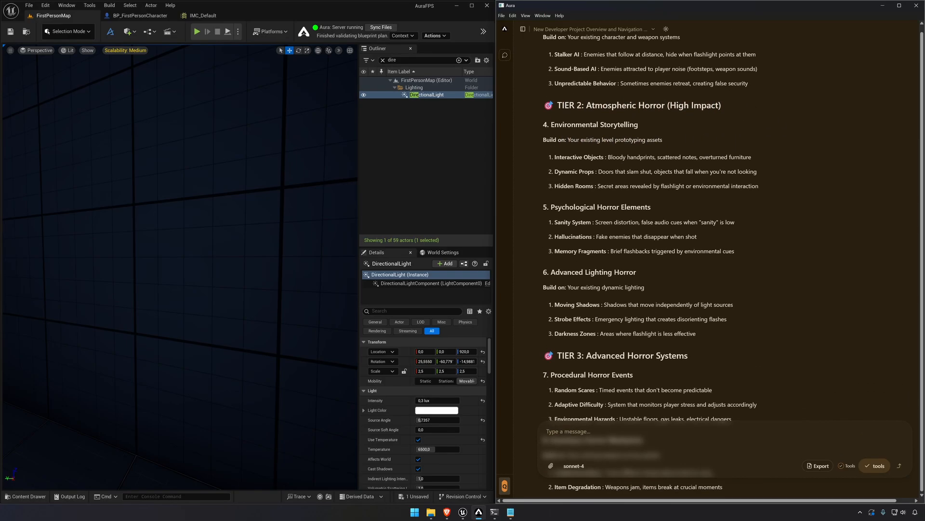
{"action": "scroll", "coordinate": [551, 180], "scroll_direction": "down", "scroll_amount": 1}
{"action": "mouse_move", "coordinate": [547, 171]}
{"action": "left_mouse_down"}
{"action": "mouse_move", "coordinate": [672, 170]}
{"action": "mouse_move", "coordinate": [541, 166]}
{"action": "left_mouse_up"}
{"action": "left_click", "coordinate": [669, 171]}
{"action": "left_click", "coordinate": [540, 164]}
- Read the Tier 3 Advanced Horror Systems suggestions and the Implementation Priority Roadmap
{"action": "scroll", "coordinate": [539, 166], "scroll_direction": "down", "scroll_amount": 4}
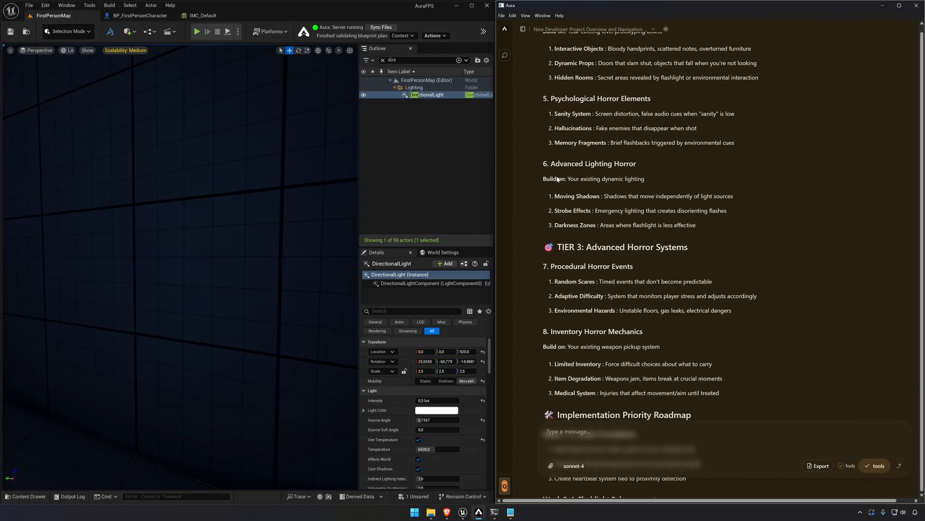
{"action": "left_click_drag", "start_coordinate": [538, 193], "coordinate": [696, 206]}
{"action": "left_click", "coordinate": [659, 193]}
{"action": "scroll", "coordinate": [647, 191], "scroll_direction": "down", "scroll_amount": 2}
{"action": "scroll", "coordinate": [560, 187], "scroll_direction": "down", "scroll_amount": 3}
{"action": "left_click", "coordinate": [722, 210]}
{"action": "left_click_drag", "start_coordinate": [716, 235], "coordinate": [569, 189]}
{"action": "left_click", "coordinate": [569, 192]}
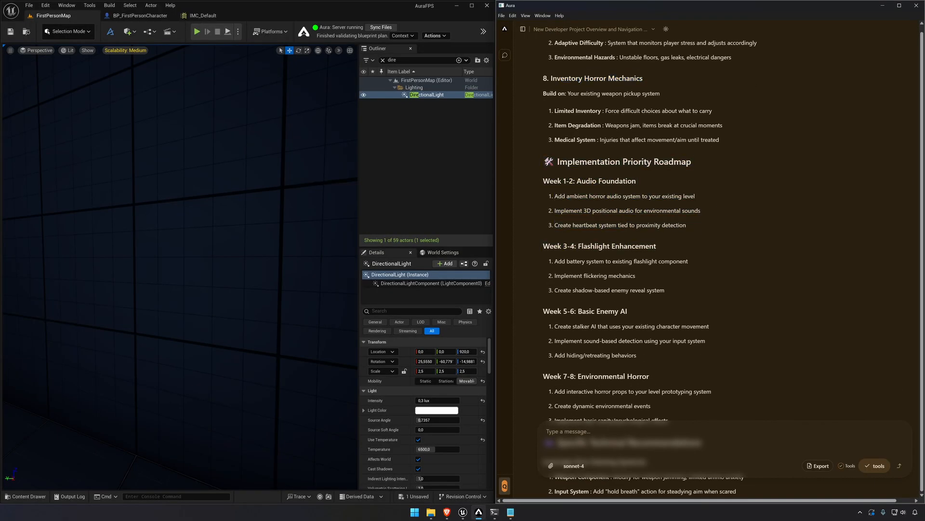
- Read the rest of the Implementation Priority Roadmap, the Specific Technical Recommendations and the Quick Win audio suggestions
{"action": "scroll", "coordinate": [579, 109], "scroll_direction": "down", "scroll_amount": 3}
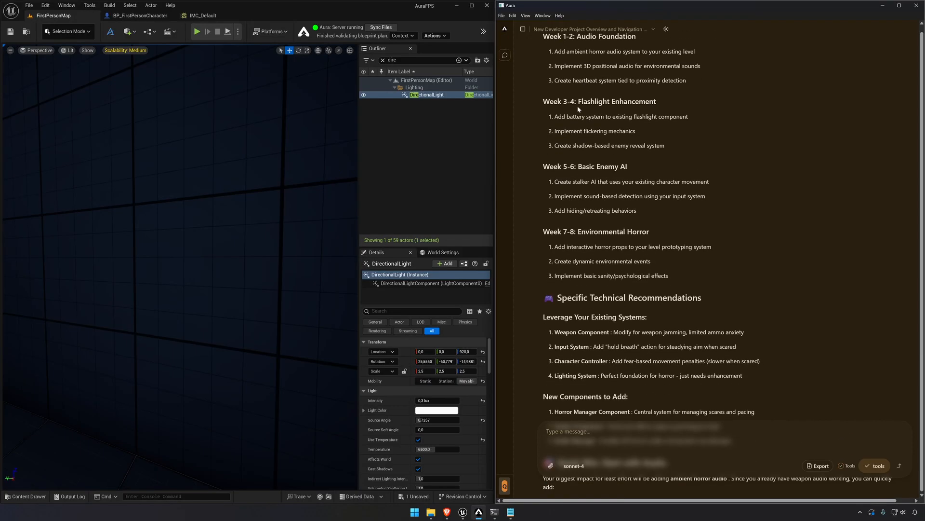
{"action": "scroll", "coordinate": [569, 94], "scroll_direction": "down", "scroll_amount": 2}
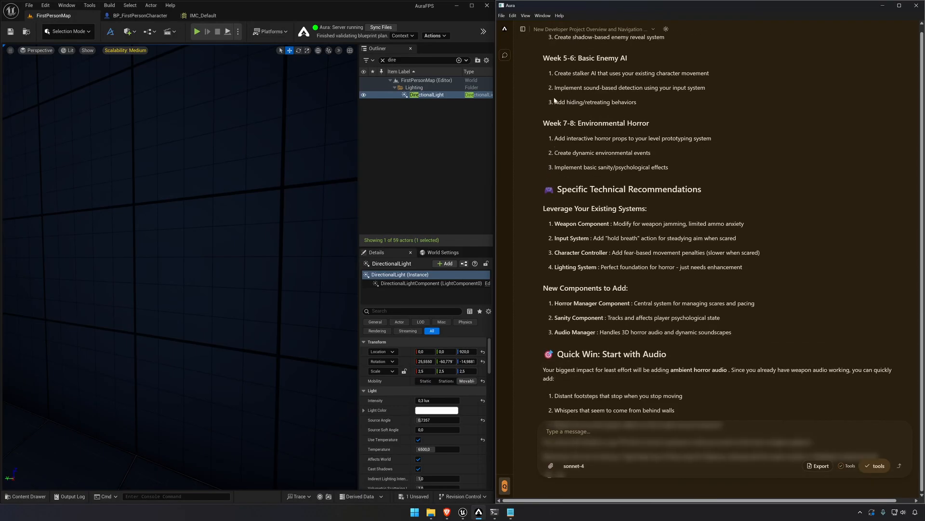
{"action": "scroll", "coordinate": [555, 99], "scroll_direction": "down", "scroll_amount": 2}
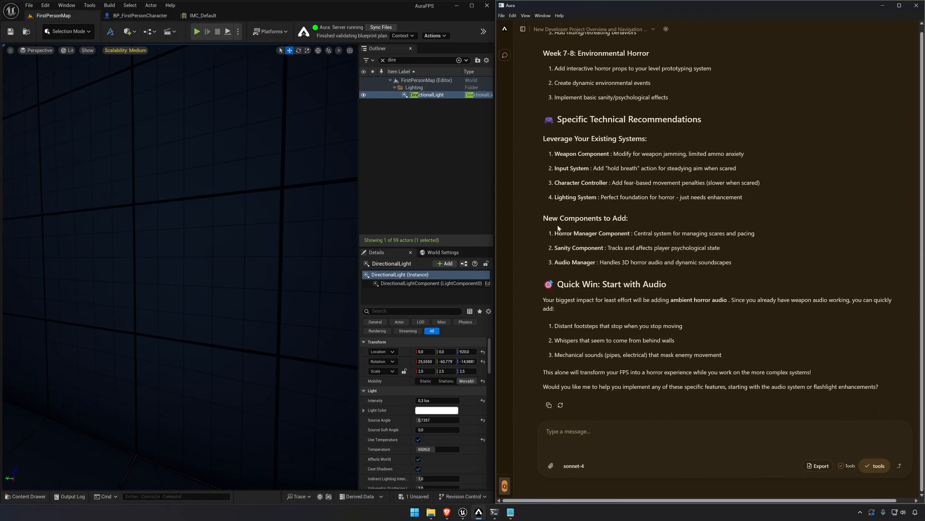
{"action": "left_click_drag", "start_coordinate": [556, 285], "coordinate": [674, 285]}
{"action": "left_click", "coordinate": [674, 286]}
- Ask Aura to turn the suggestions into a roadmap HTML document to share with a team and present at a meeting
{"action": "left_click", "coordinate": [569, 431]}
{"action": "type", "text": "Can you turn that into a road"}
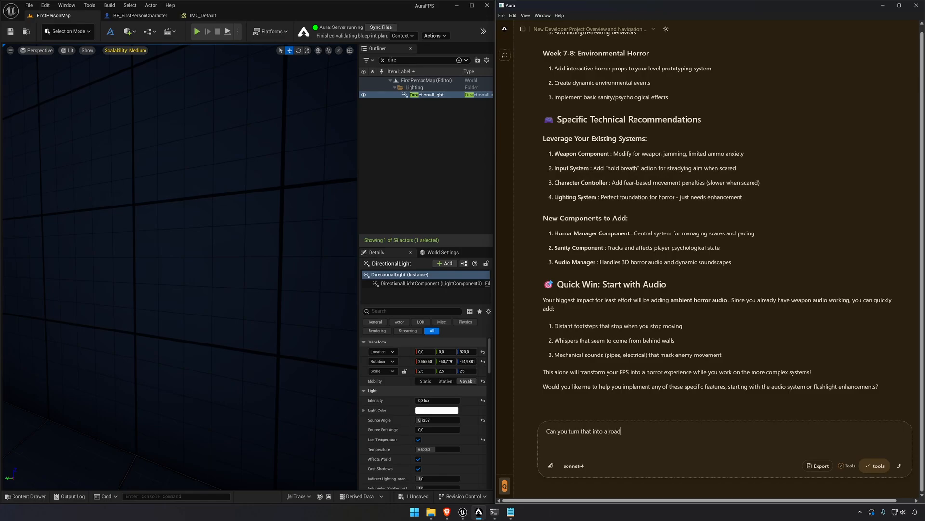
{"action": "type", "text": "map"}
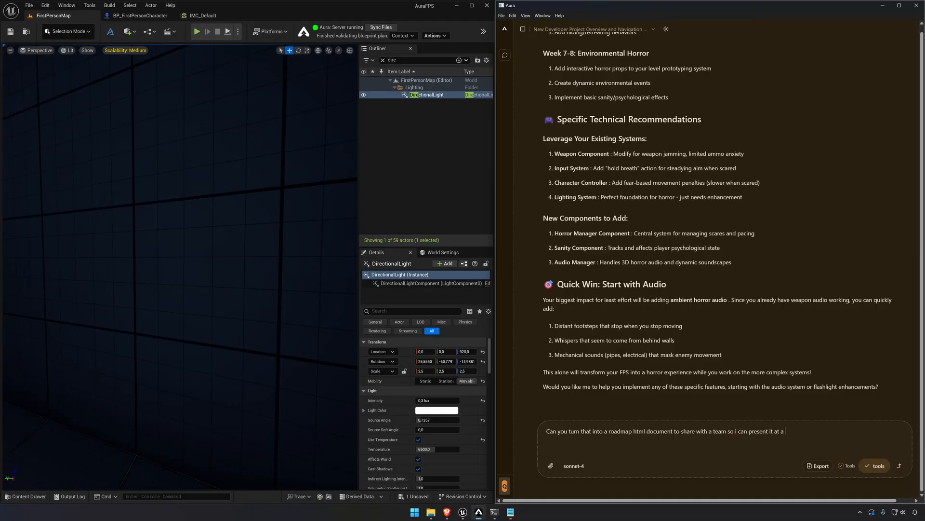
{"action": "type", "text": "."}
{"action": "key", "text": "Return"}
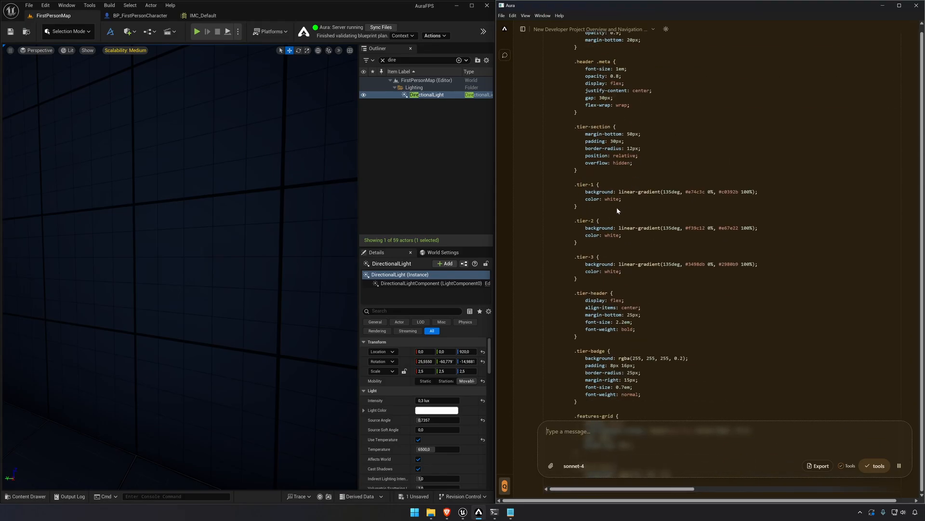
- Turn the level view from the wall to the open map area and widen the viewport
{"action": "right_click_drag", "start_coordinate": [169, 201], "coordinate": [106, 219]}
{"action": "key", "text": "w"}
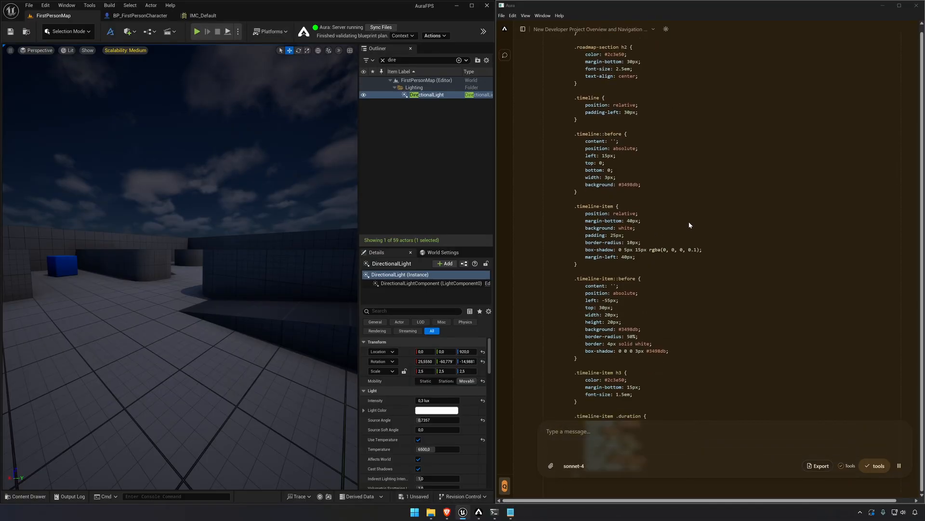
{"action": "right_click_drag", "start_coordinate": [179, 163], "coordinate": [168, 180]}
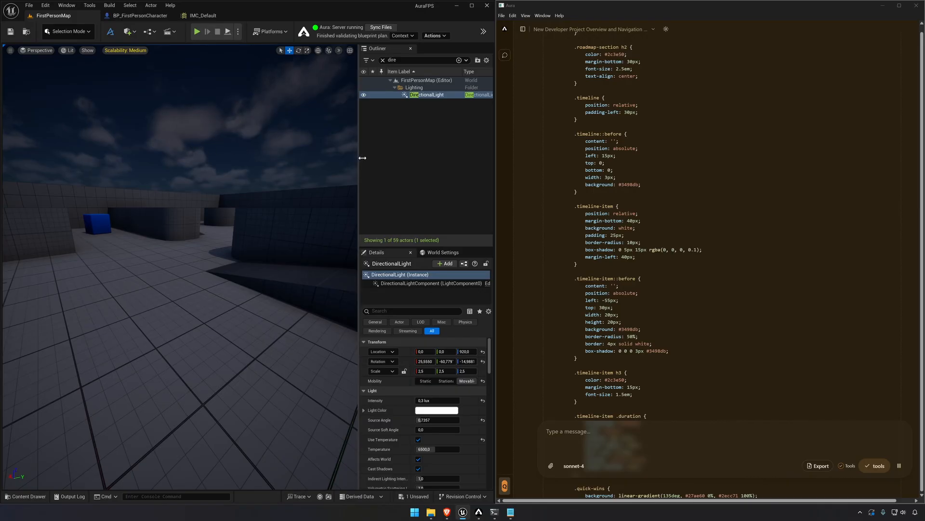
{"action": "left_click_drag", "start_coordinate": [359, 157], "coordinate": [405, 157]}
{"action": "mouse_move", "coordinate": [293, 161]}
{"action": "right_mouse_down"}
{"action": "mouse_move", "coordinate": [309, 159]}
{"action": "mouse_move", "coordinate": [291, 161]}
{"action": "right_mouse_up"}
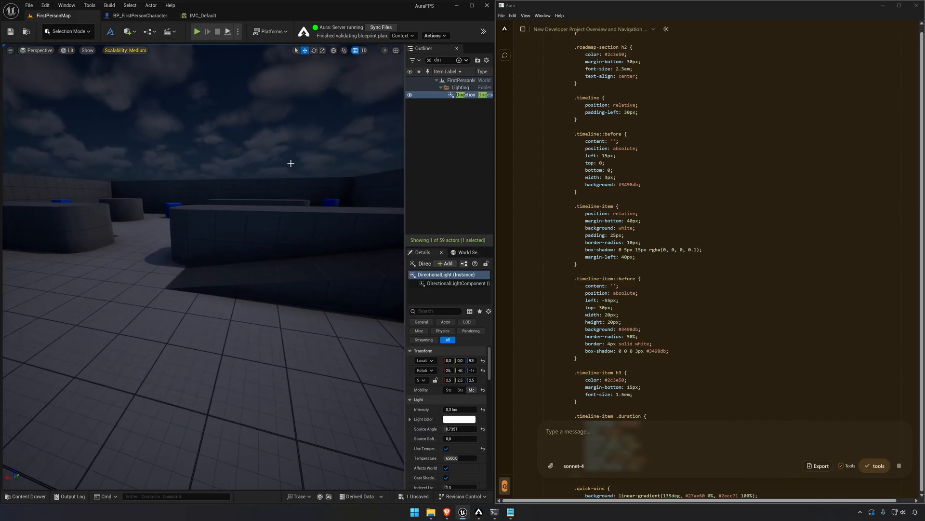
- Open the Aura Blockout Tool to view its Image to Level Processor, and close it again
{"action": "left_click", "coordinate": [67, 6]}
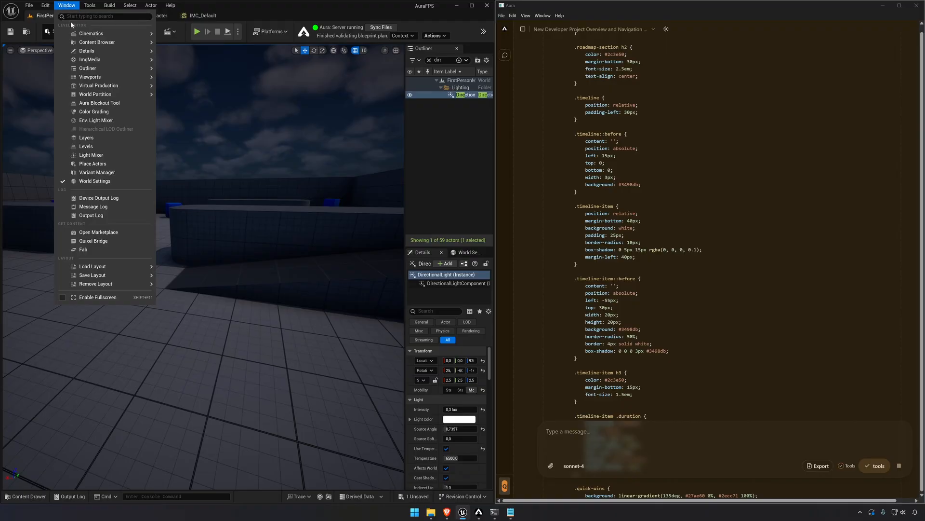
{"action": "left_click", "coordinate": [103, 104]}
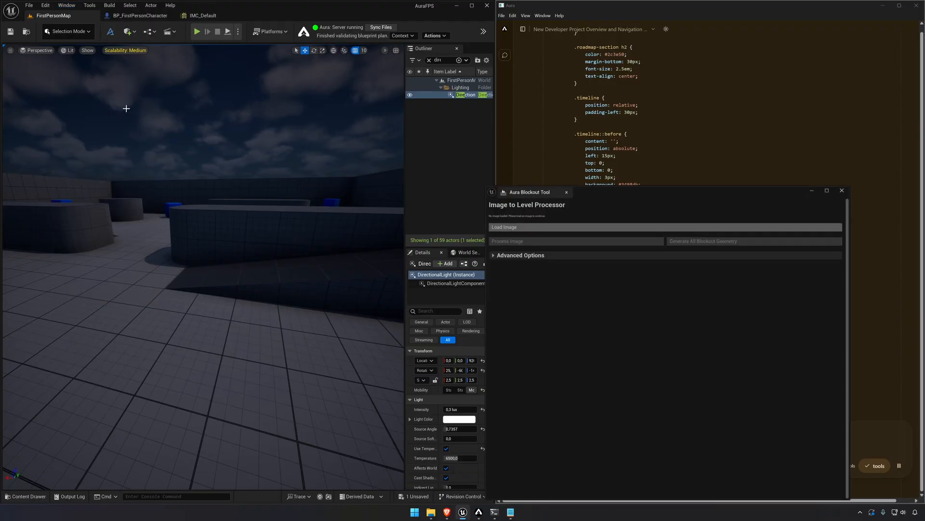
{"action": "left_click_drag", "start_coordinate": [650, 191], "coordinate": [235, 145]}
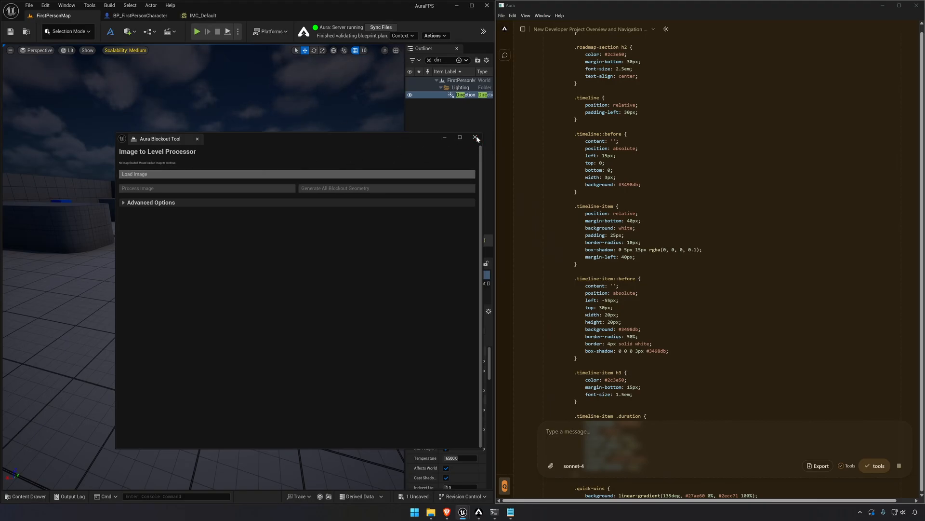
{"action": "left_click", "coordinate": [475, 138]}
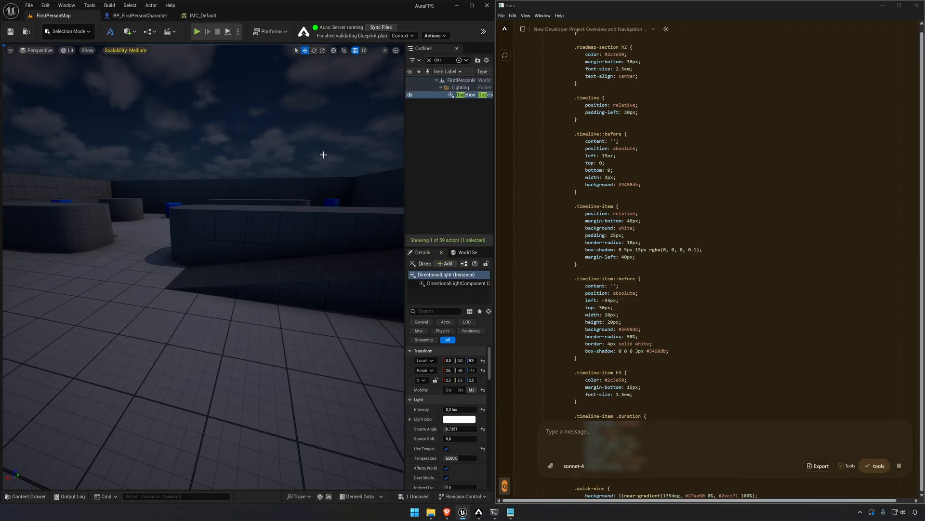
- Enlarge the level viewport further and look over the darkened map's walls and blocks
{"action": "right_click_drag", "start_coordinate": [324, 154], "coordinate": [330, 150]}
{"action": "left_click_drag", "start_coordinate": [405, 164], "coordinate": [431, 161]}
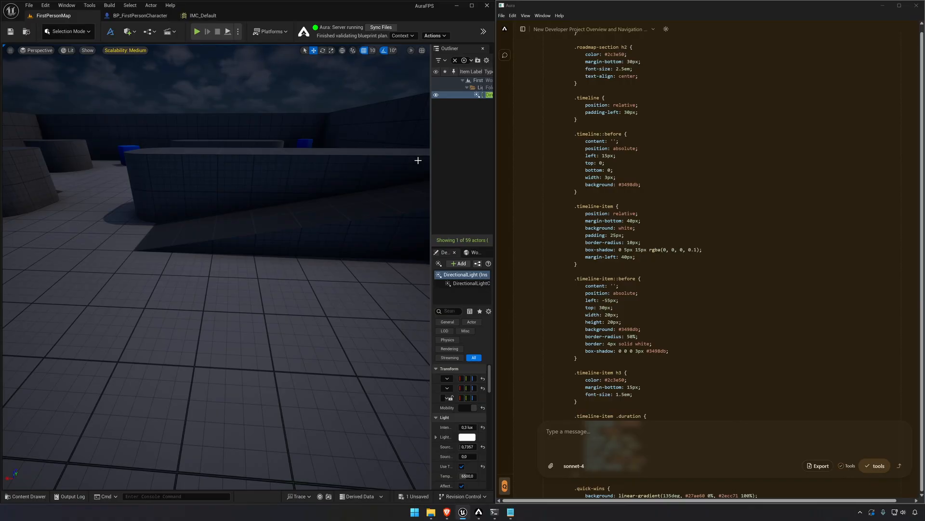
{"action": "right_click_drag", "start_coordinate": [410, 160], "coordinate": [219, 140]}
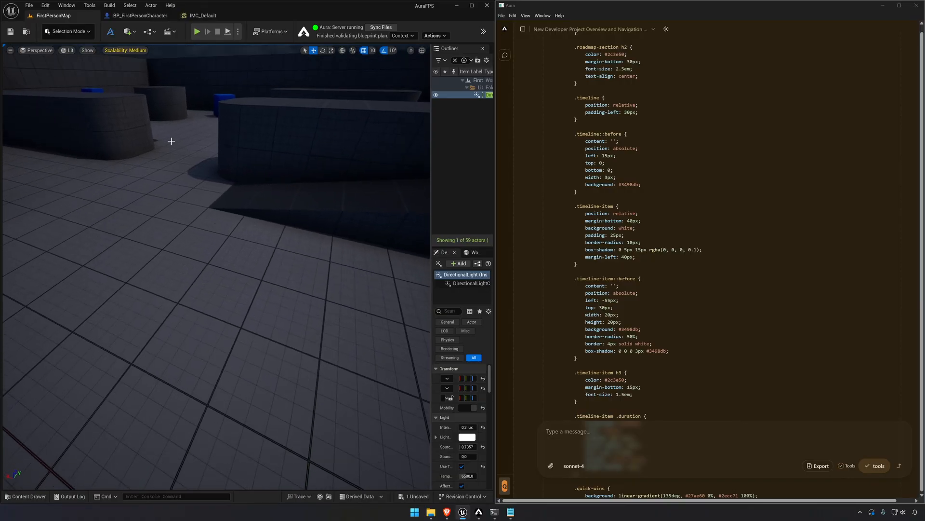
{"action": "right_click_drag", "start_coordinate": [240, 270], "coordinate": [173, 263]}
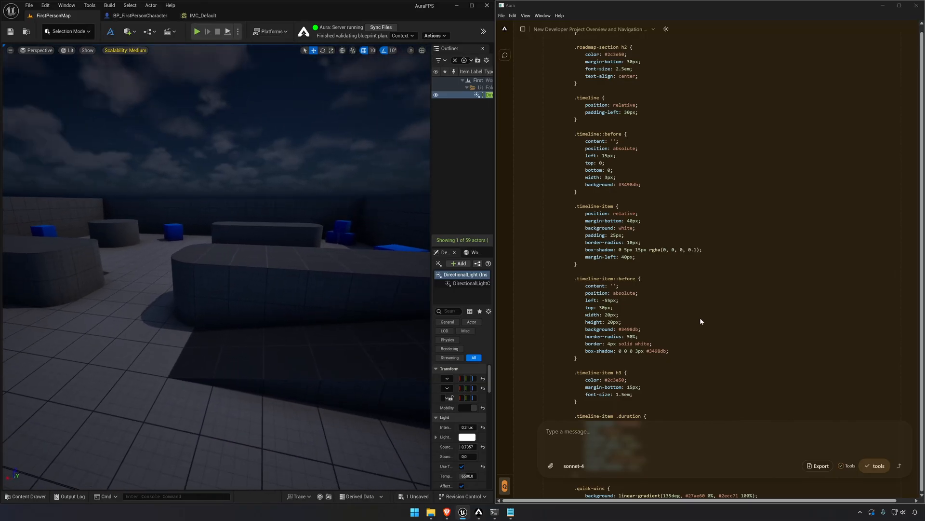
- Widen the Aura window and tell Aura to "continue on" from where the roadmap HTML breaks off
{"action": "scroll", "coordinate": [700, 317], "scroll_direction": "down", "scroll_amount": 15}
{"action": "scroll", "coordinate": [661, 301], "scroll_direction": "down", "scroll_amount": 20}
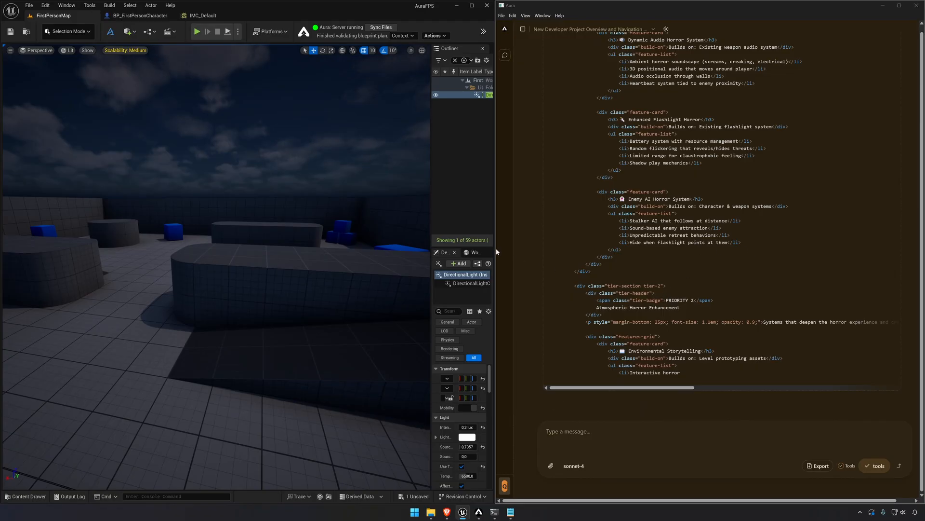
{"action": "left_click_drag", "start_coordinate": [498, 251], "coordinate": [429, 246]}
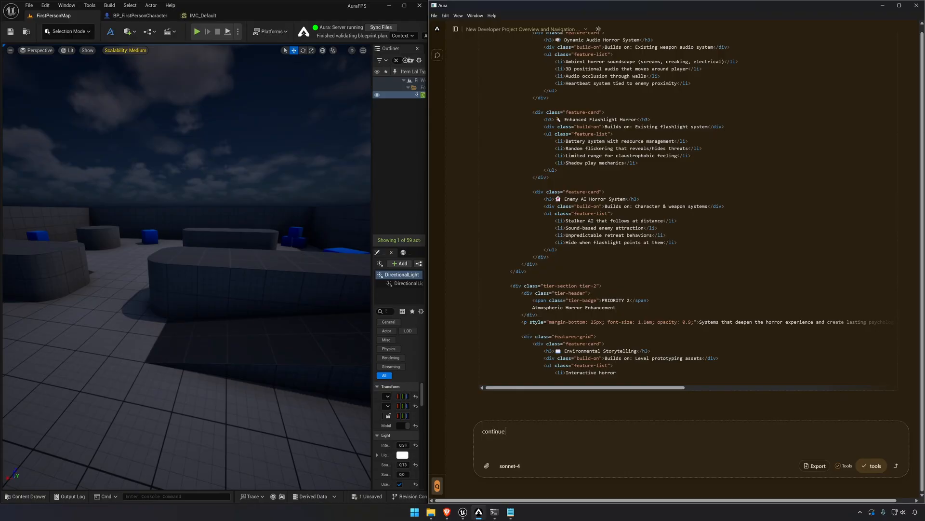
{"action": "key", "text": "Return"}
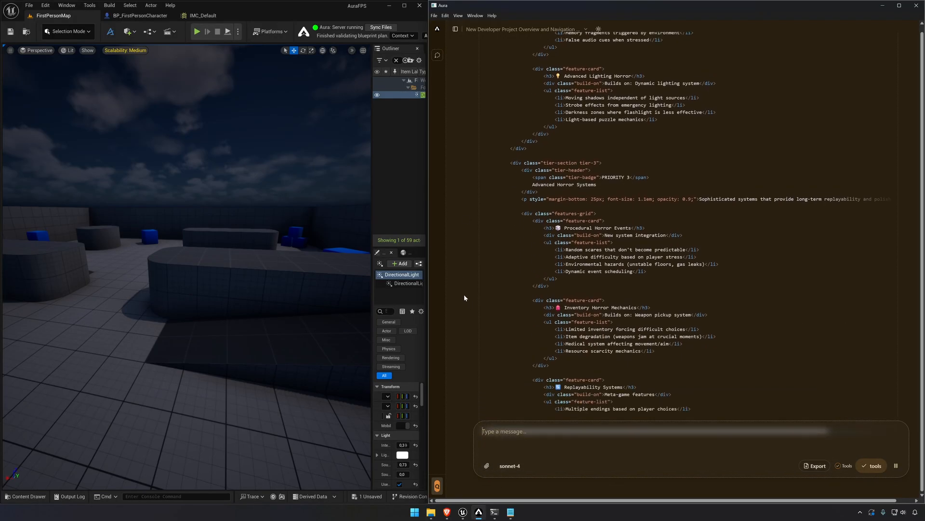
- Look through both parts of the generated roadmap HTML, from the header section to the closing footer
{"action": "scroll", "coordinate": [464, 294], "scroll_direction": "up", "scroll_amount": 5}
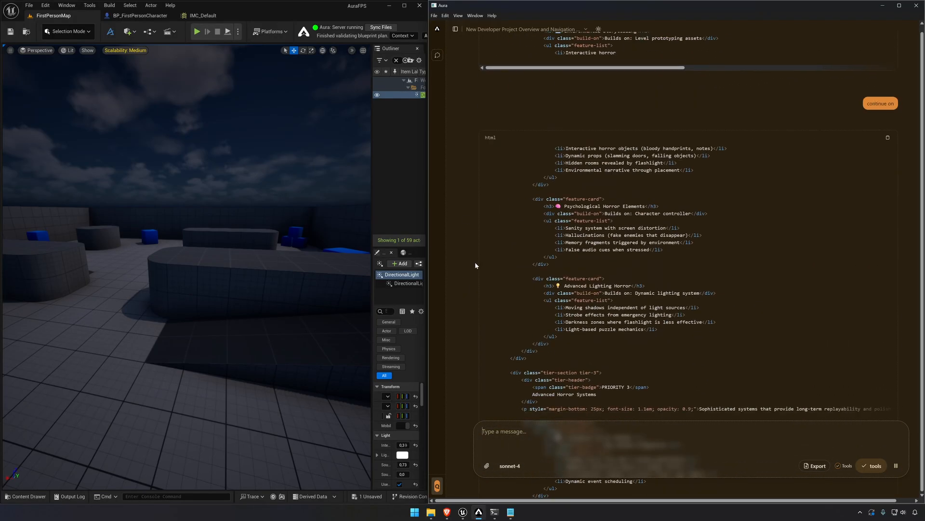
{"action": "scroll", "coordinate": [471, 256], "scroll_direction": "up", "scroll_amount": 3}
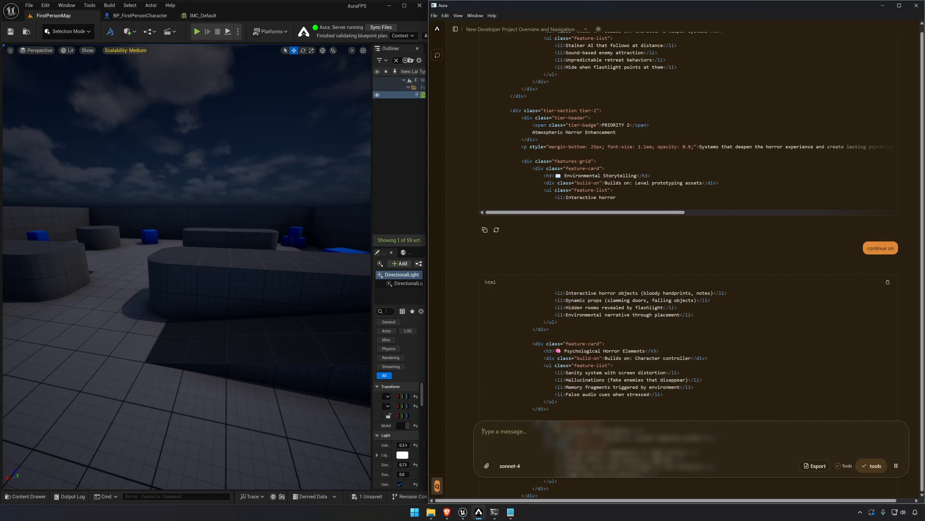
{"action": "scroll", "coordinate": [586, 204], "scroll_direction": "down", "scroll_amount": 8}
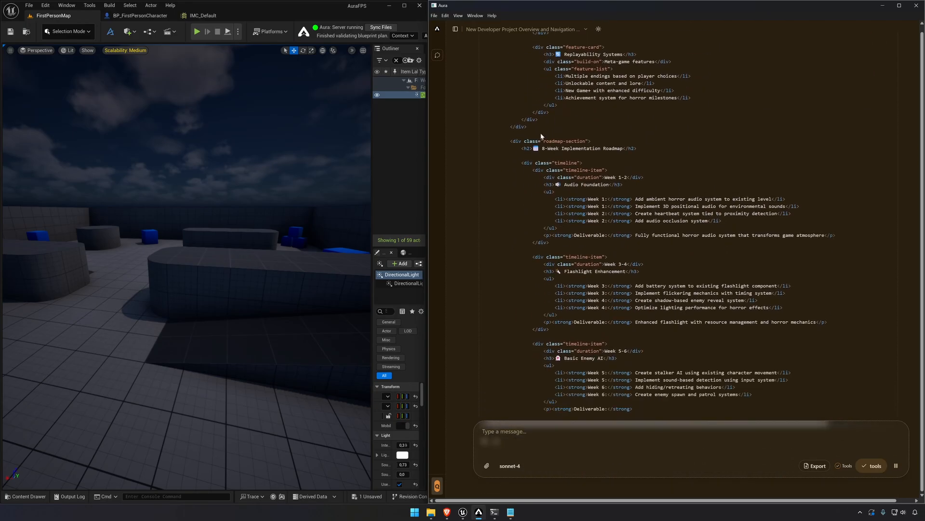
{"action": "scroll", "coordinate": [540, 132], "scroll_direction": "up", "scroll_amount": 20}
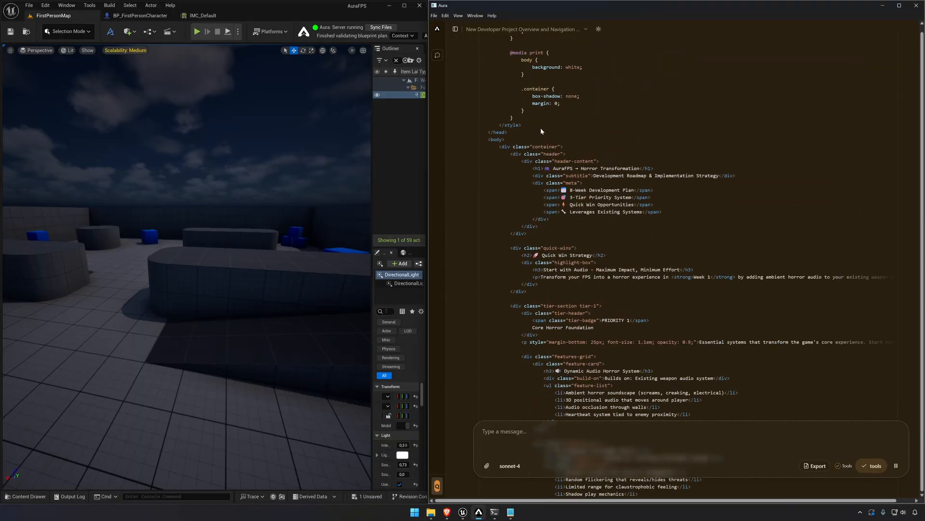
{"action": "scroll", "coordinate": [540, 127], "scroll_direction": "down", "scroll_amount": 15}
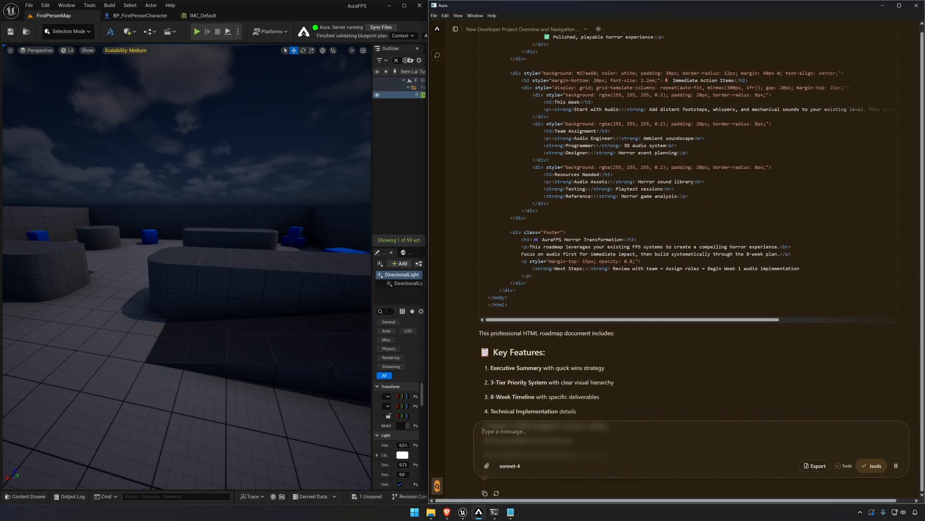
- Copy the continued HTML part from Aura and replace the entire content of index.html in Notepad with it
{"action": "scroll", "coordinate": [544, 201], "scroll_direction": "up", "scroll_amount": 13}
{"action": "left_click_drag", "start_coordinate": [509, 305], "coordinate": [550, 240]}
{"action": "scroll", "coordinate": [543, 161], "scroll_direction": "up", "scroll_amount": 15}
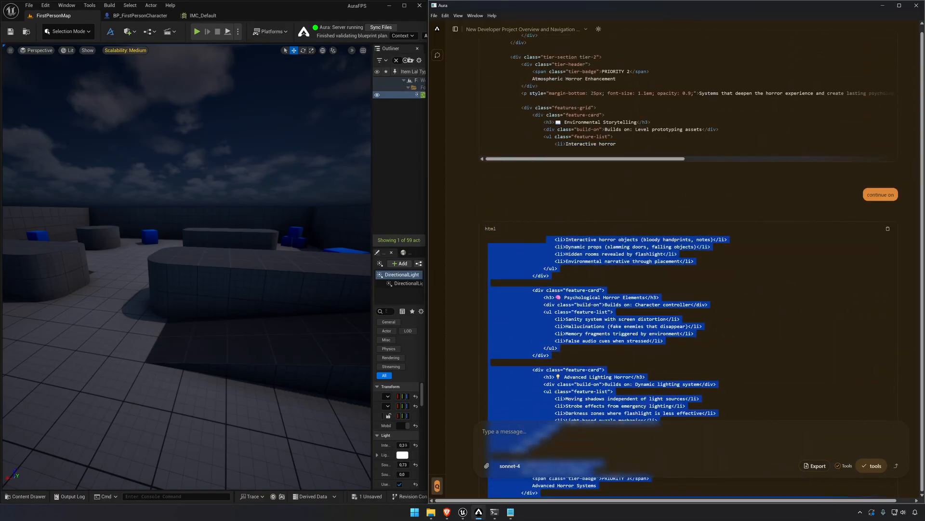
{"action": "left_click", "coordinate": [511, 512]}
{"action": "key", "text": "ctrl+a"}
{"action": "key", "text": "ctrl+v"}
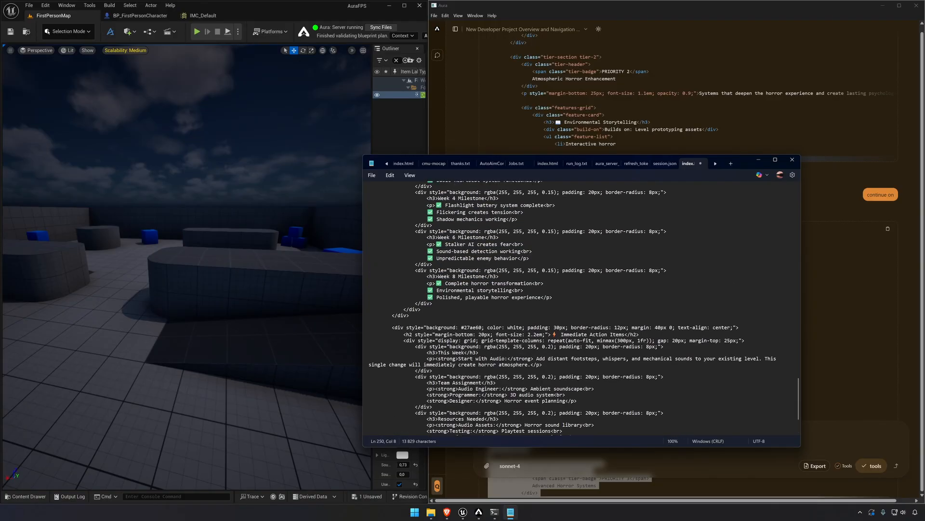
- Copy the first HTML part from Aura, insert it above the existing code in index.html, and save the file
{"action": "left_click_drag", "start_coordinate": [797, 381], "coordinate": [800, 206]}
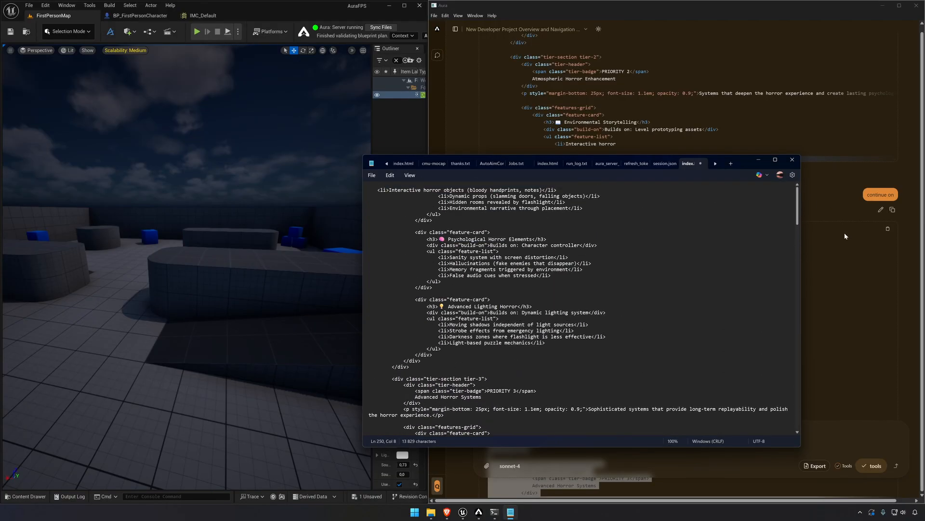
{"action": "left_click", "coordinate": [848, 263]}
{"action": "scroll", "coordinate": [615, 247], "scroll_direction": "up", "scroll_amount": 3}
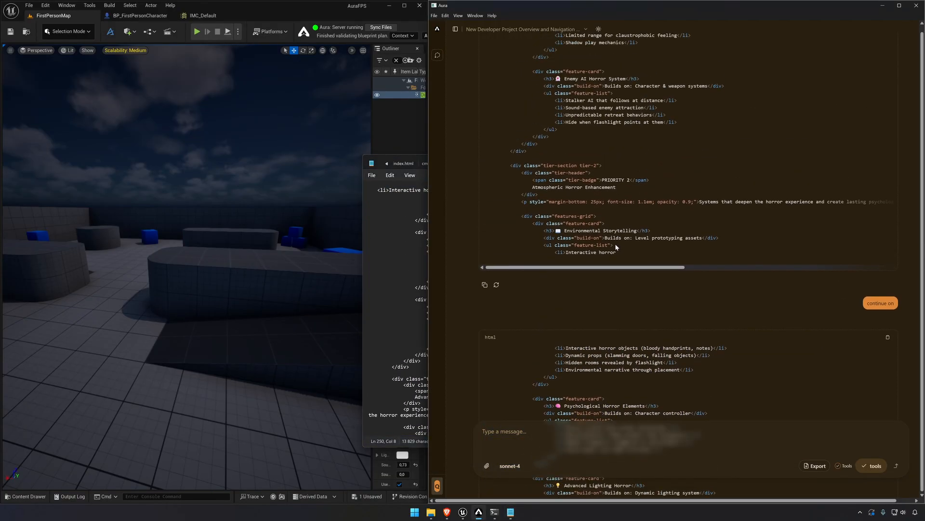
{"action": "left_click_drag", "start_coordinate": [615, 244], "coordinate": [488, 305]}
{"action": "scroll", "coordinate": [507, 186], "scroll_direction": "up", "scroll_amount": 20}
{"action": "scroll", "coordinate": [505, 191], "scroll_direction": "up", "scroll_amount": 1}
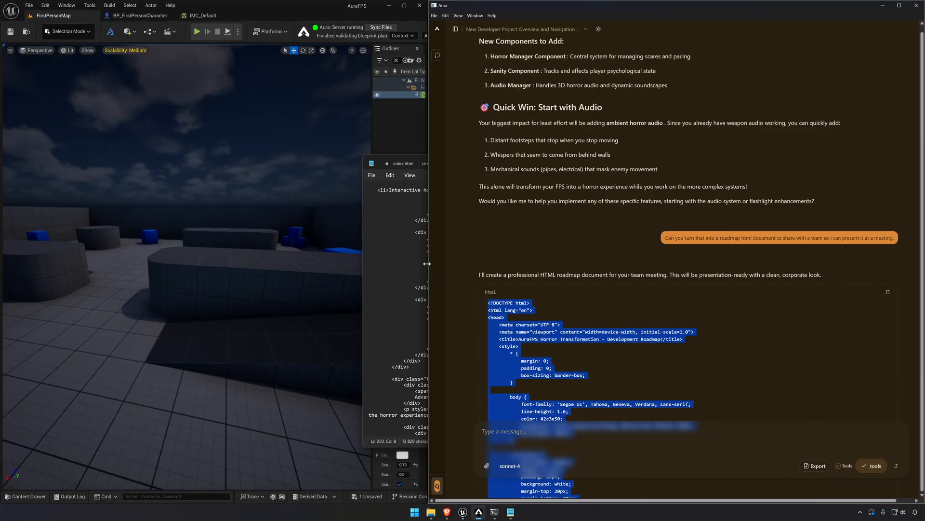
{"action": "left_click", "coordinate": [409, 245]}
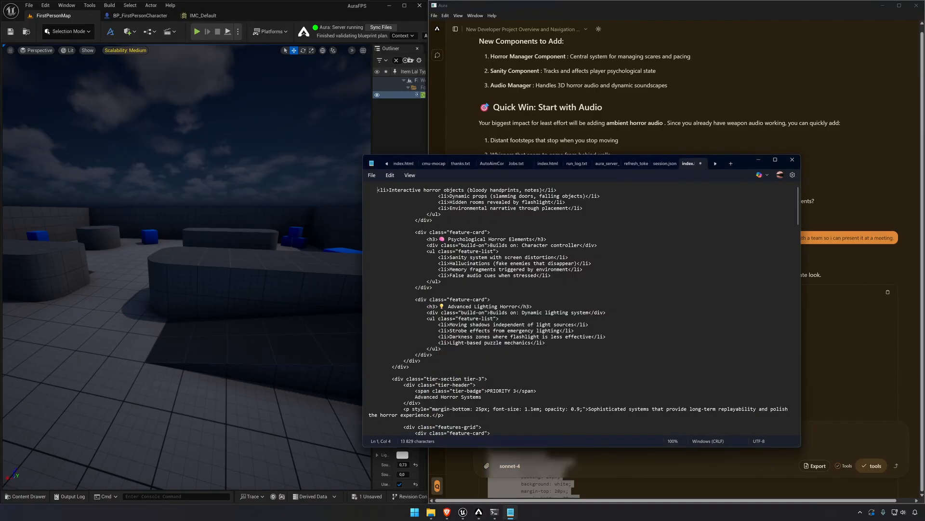
{"action": "key", "text": "Return"}
{"action": "key", "text": "Up"}
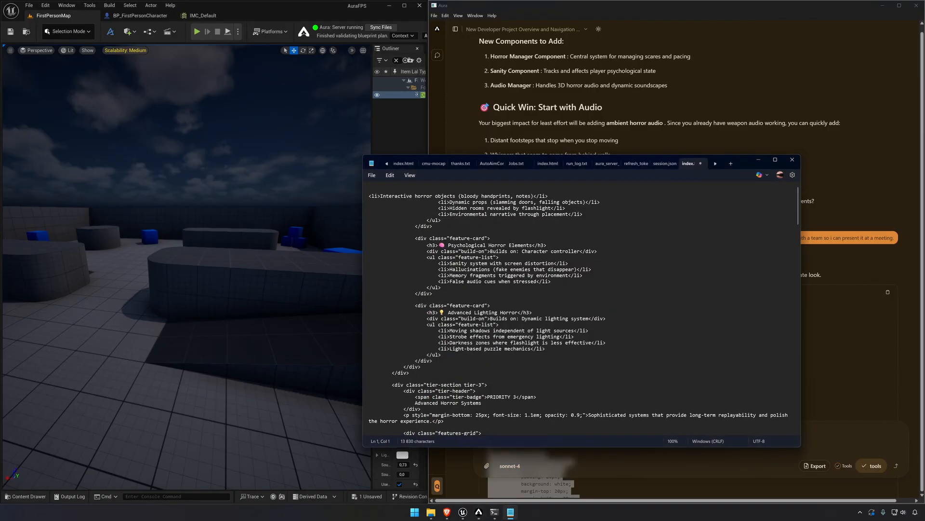
{"action": "key", "text": "ctrl+v"}
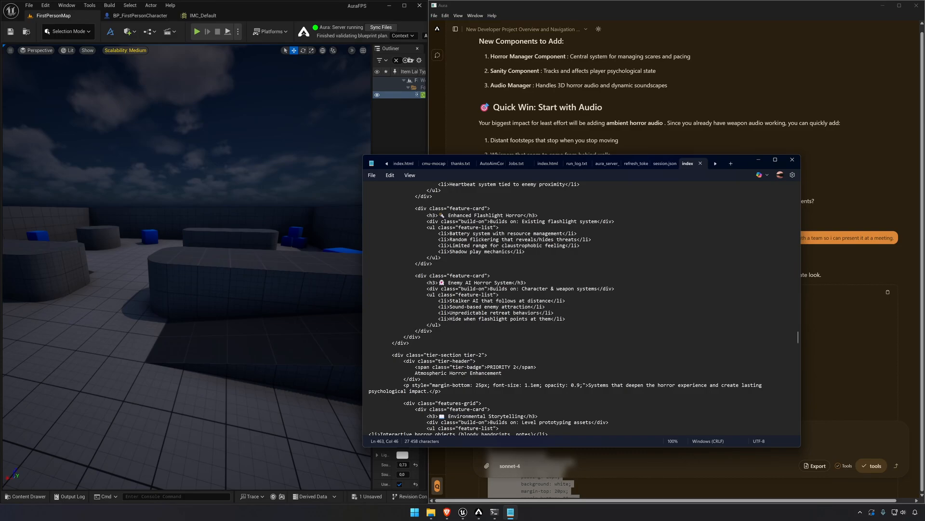
- Switch to the Brave browser and reload index.html to load the horror roadmap page
{"action": "mouse_move", "coordinate": [447, 512]}
{"action": "left_click", "coordinate": [454, 475]}
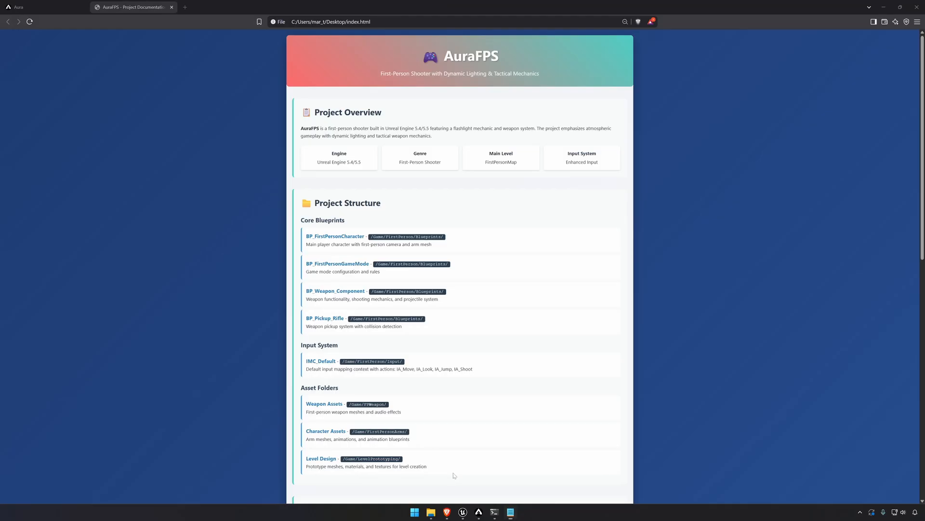
{"action": "left_click", "coordinate": [30, 21]}
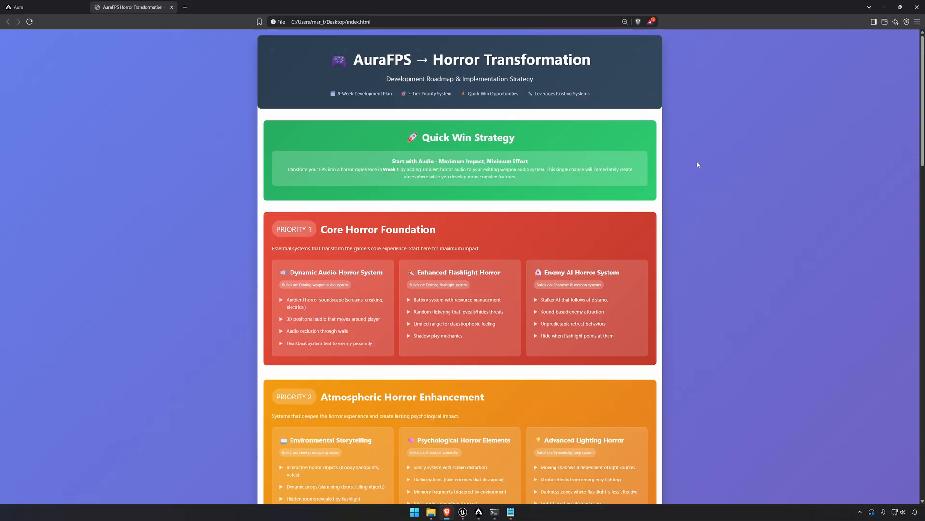
- Look through the roadmap page's Quick Win Strategy, Priority 1 and Priority 2 sections
{"action": "scroll", "coordinate": [757, 167], "scroll_direction": "down", "scroll_amount": 4}
{"action": "scroll", "coordinate": [706, 181], "scroll_direction": "up", "scroll_amount": 3}
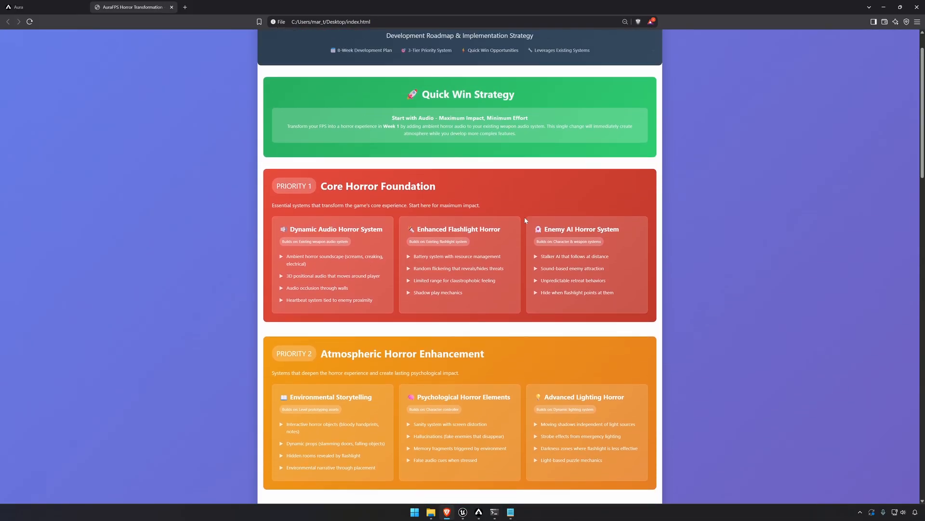
{"action": "left_click_drag", "start_coordinate": [277, 193], "coordinate": [524, 232]}
{"action": "left_click", "coordinate": [357, 203]}
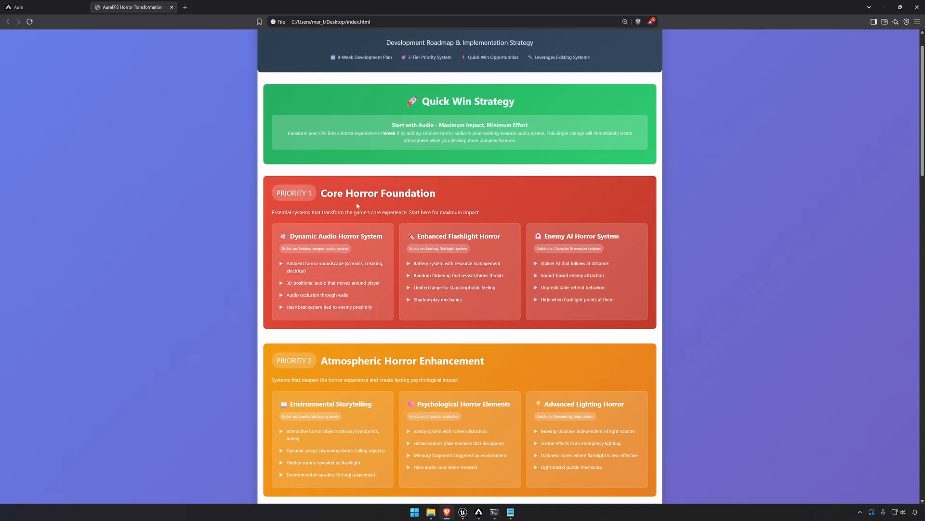